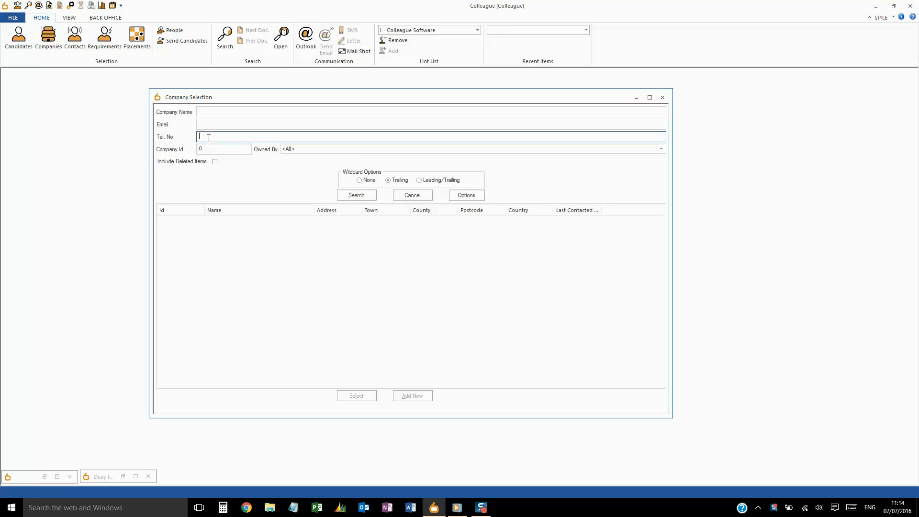
# Review the owner choices in the company search, select <All>, and check the company ID criterion
pyautogui.click(297, 150)
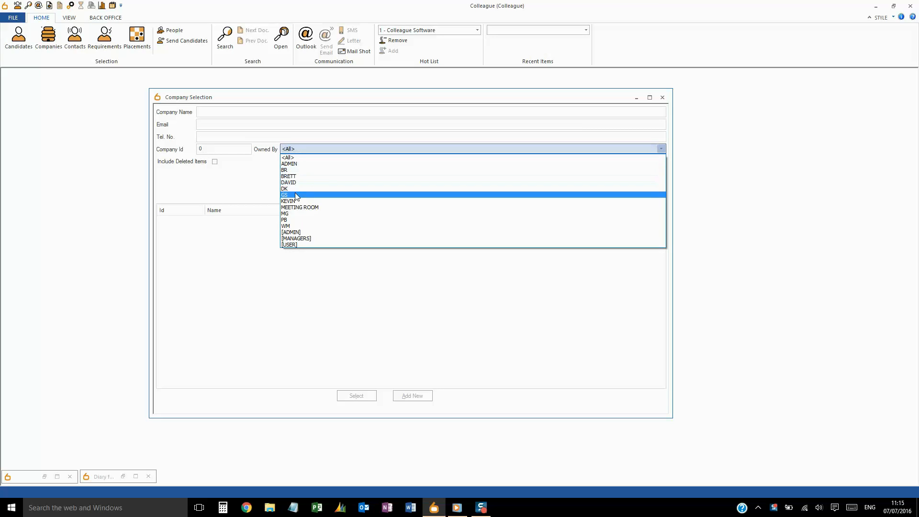
pyautogui.click(293, 157)
pyautogui.click(208, 148)
pyautogui.doubleClick(212, 151)
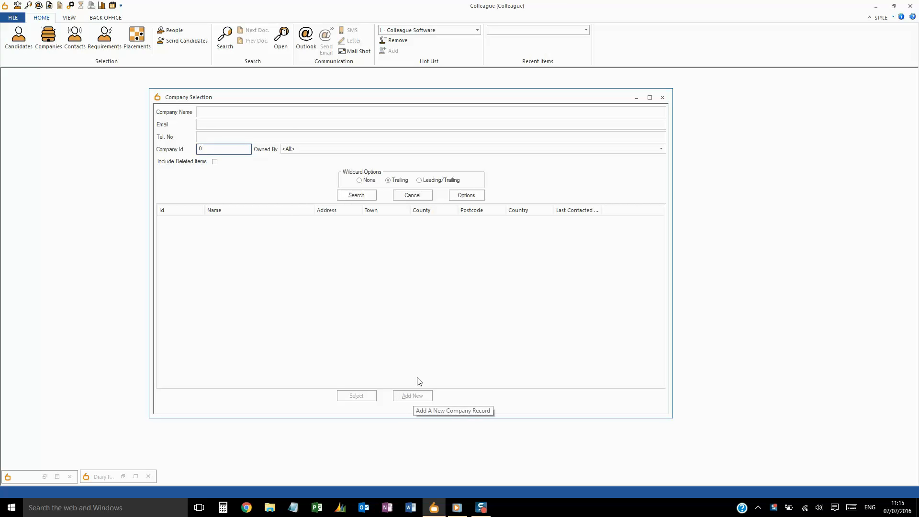
# Search companies by the name Colleague and open the Colleague Software company record
pyautogui.click(230, 111)
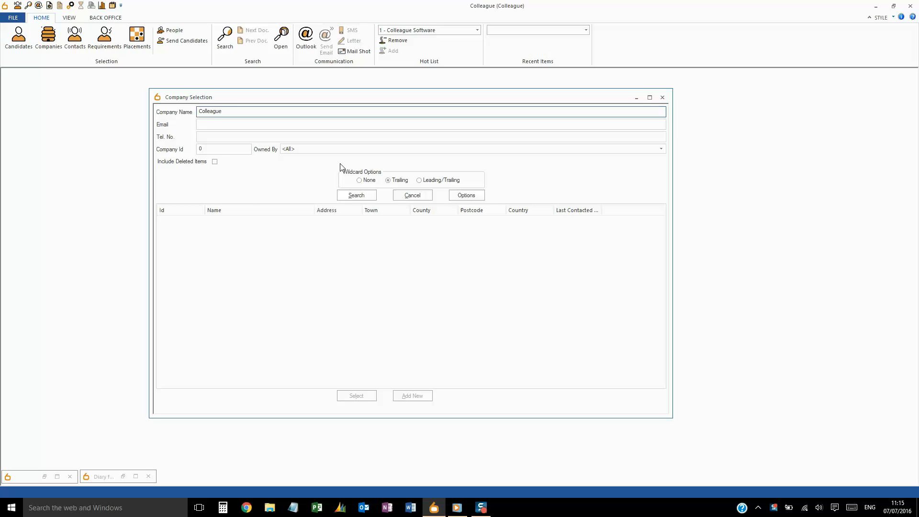
pyautogui.click(354, 197)
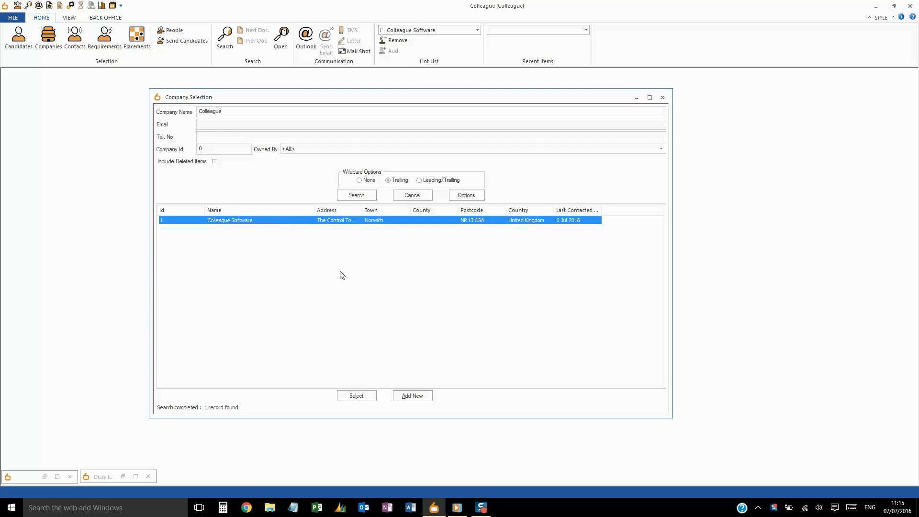
pyautogui.click(362, 399)
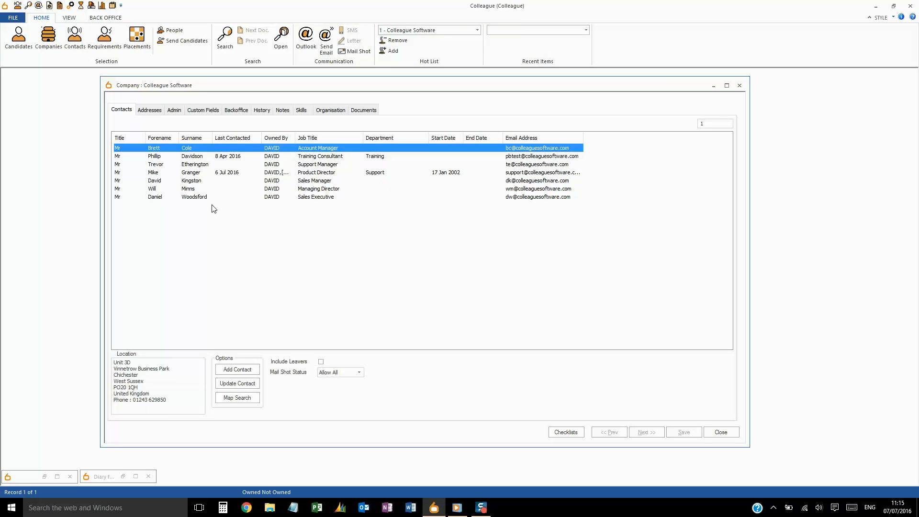
# Go through the company's contacts one by one to check the office location assigned to each
pyautogui.click(196, 158)
pyautogui.click(199, 166)
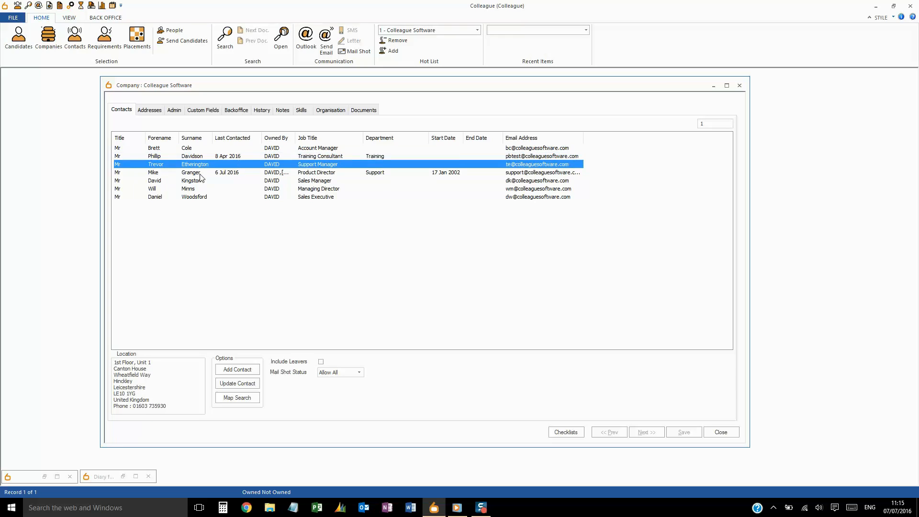
pyautogui.click(201, 173)
pyautogui.click(198, 184)
pyautogui.click(195, 189)
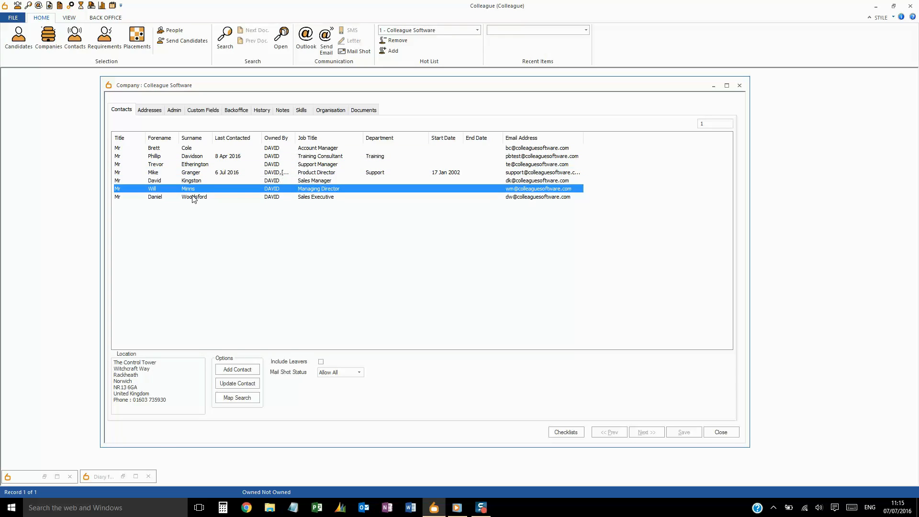
pyautogui.click(193, 197)
pyautogui.click(190, 166)
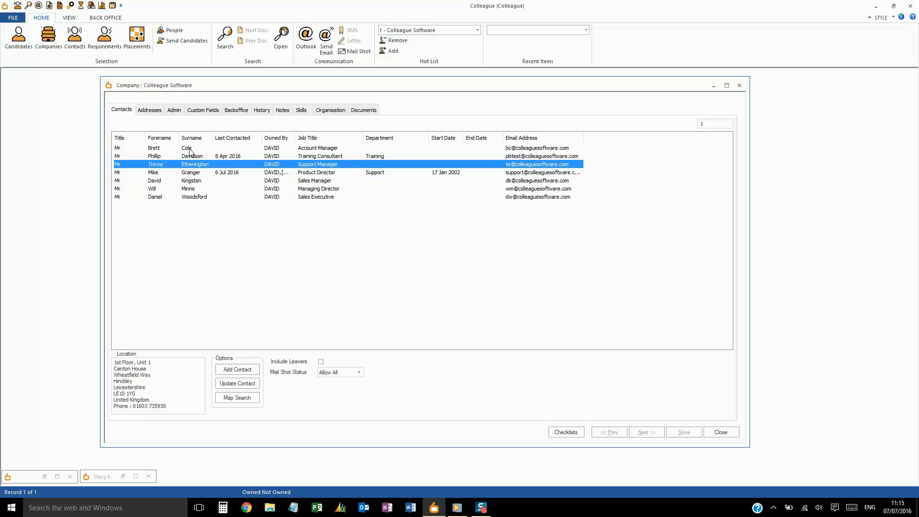
pyautogui.click(190, 150)
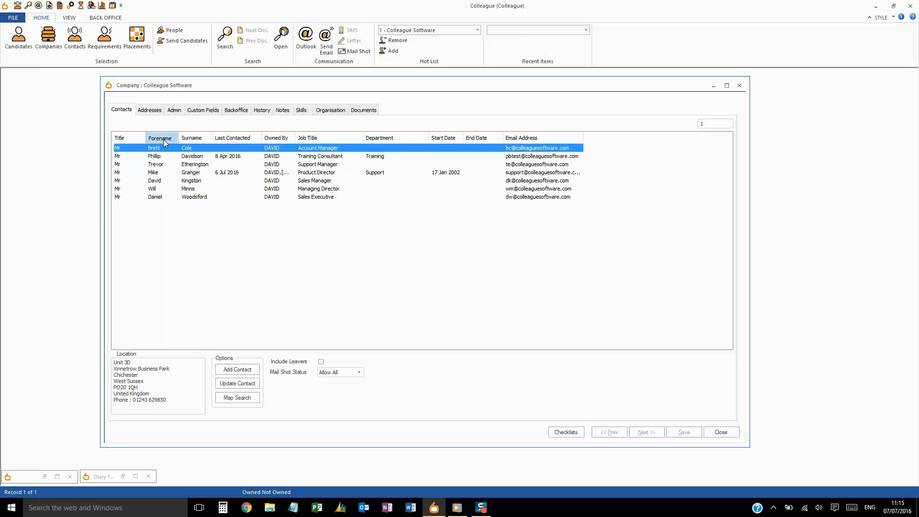
# Sort the contact list by several columns including email address, finish with surname, and select the training consultant's entry
pyautogui.click(163, 139)
pyautogui.click(202, 139)
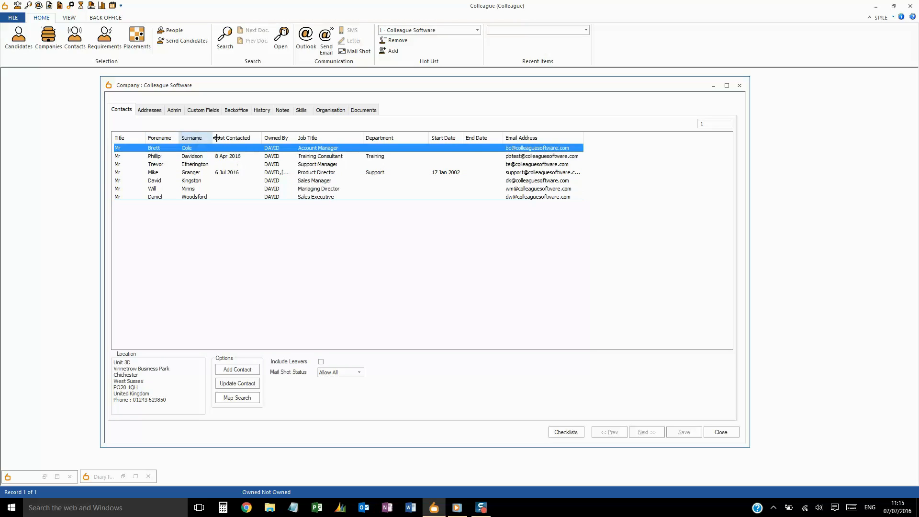
pyautogui.click(271, 138)
pyautogui.click(309, 138)
pyautogui.click(522, 138)
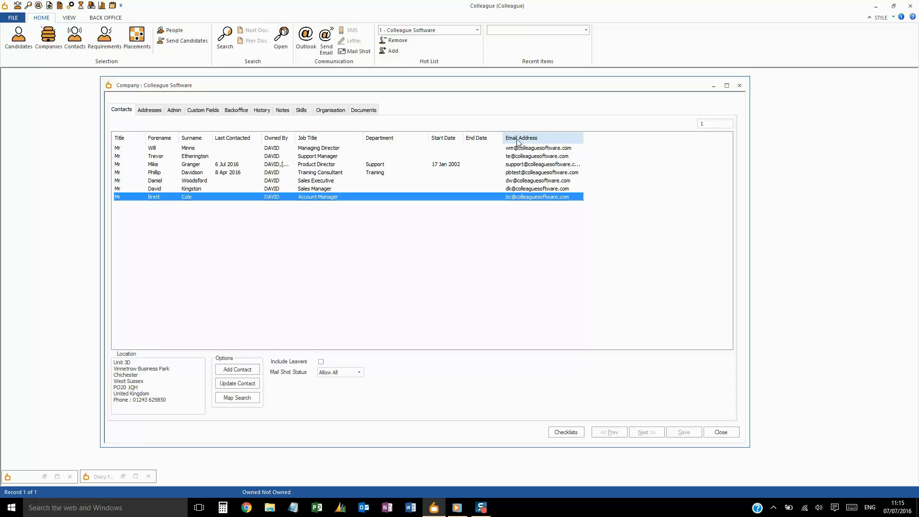
pyautogui.click(194, 138)
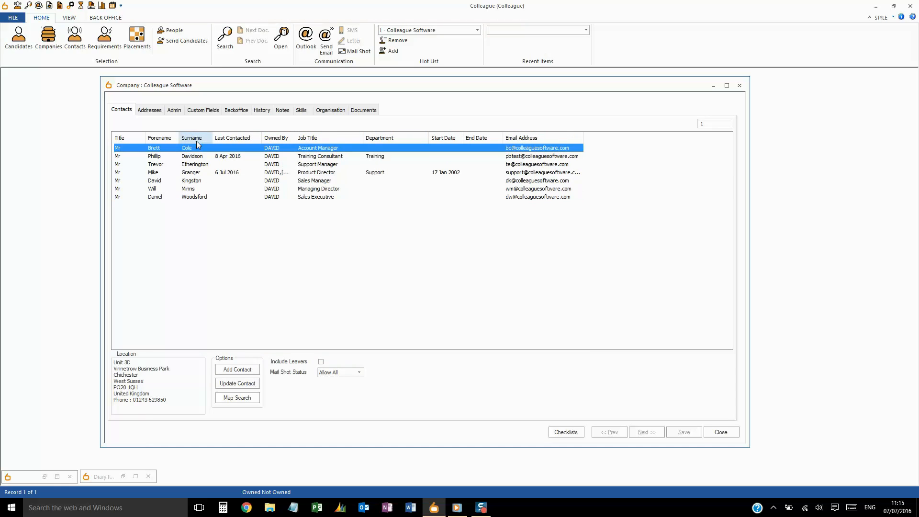
pyautogui.click(192, 165)
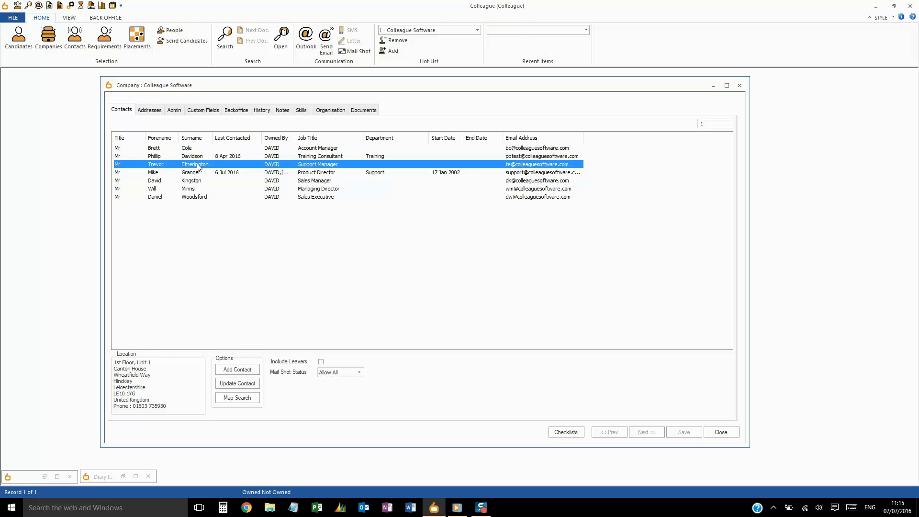
pyautogui.press('Up')
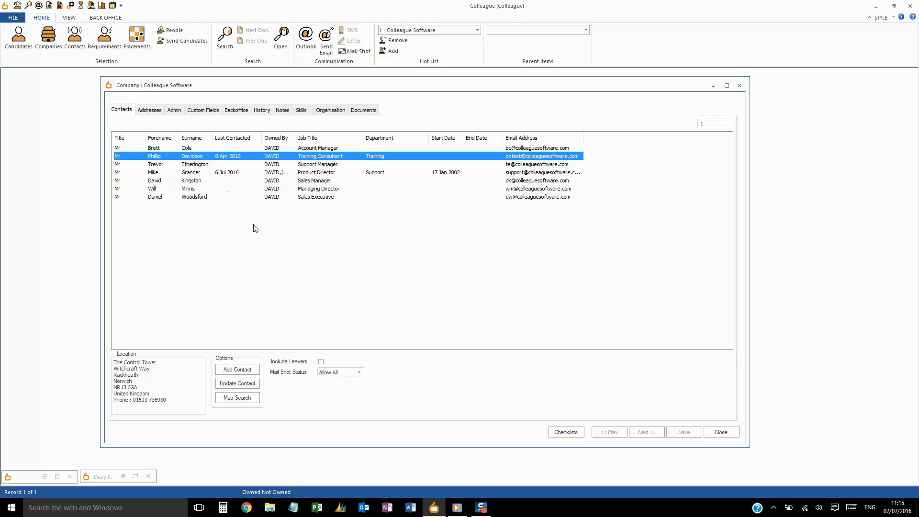
# Include leavers in the contact list to check their end dates, exclude them again, and select the training consultant
pyautogui.click(321, 362)
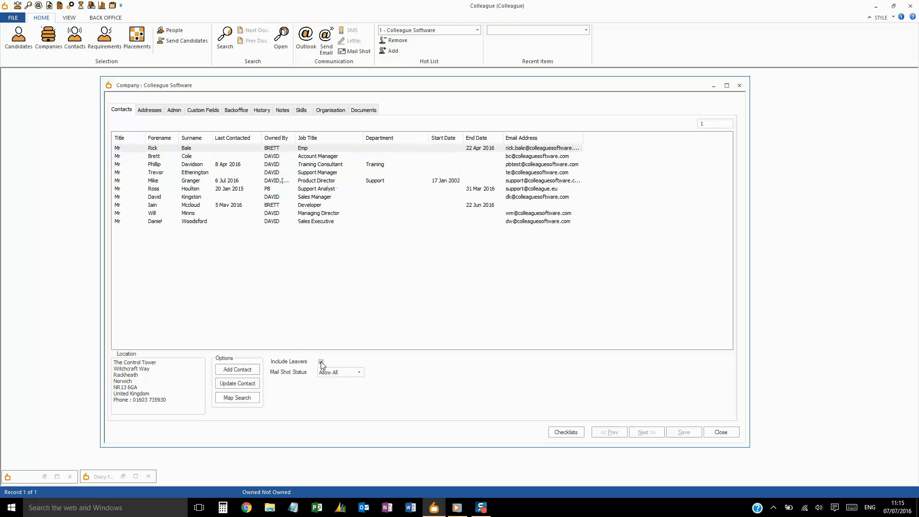
pyautogui.click(481, 206)
pyautogui.click(488, 191)
pyautogui.click(487, 149)
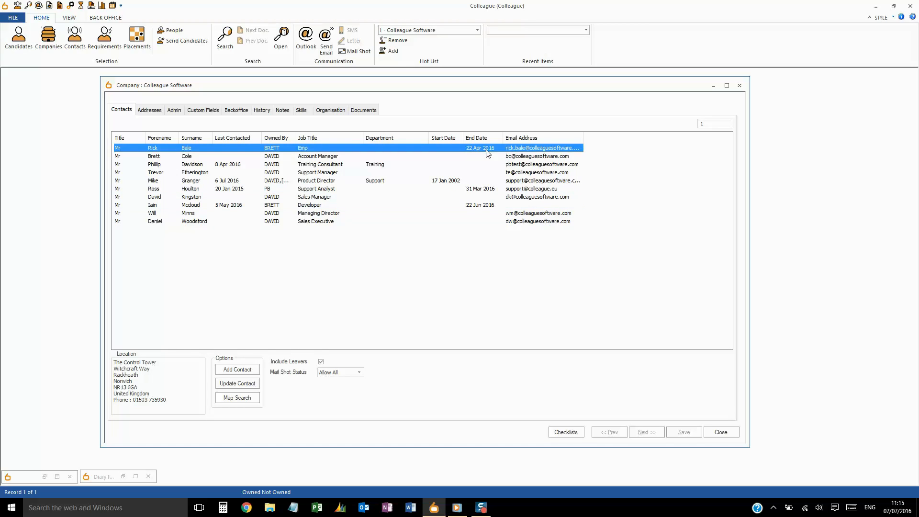
pyautogui.click(485, 206)
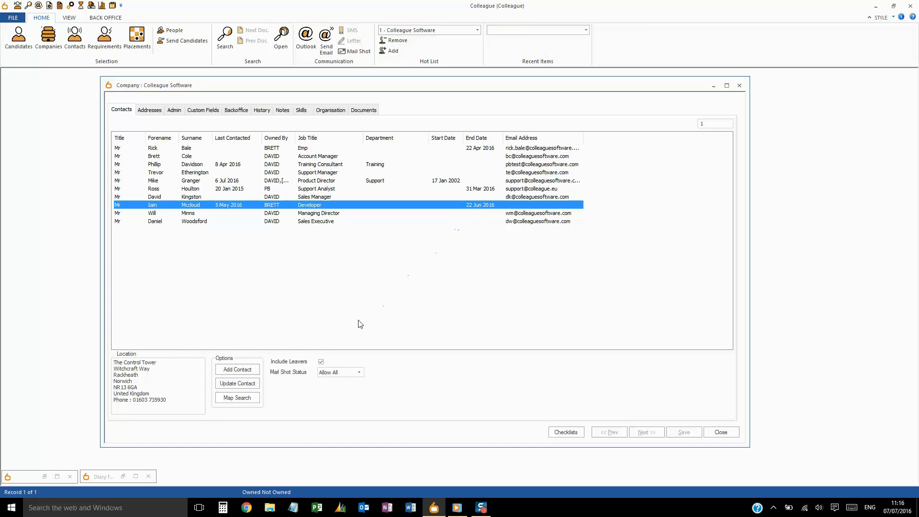
pyautogui.click(320, 362)
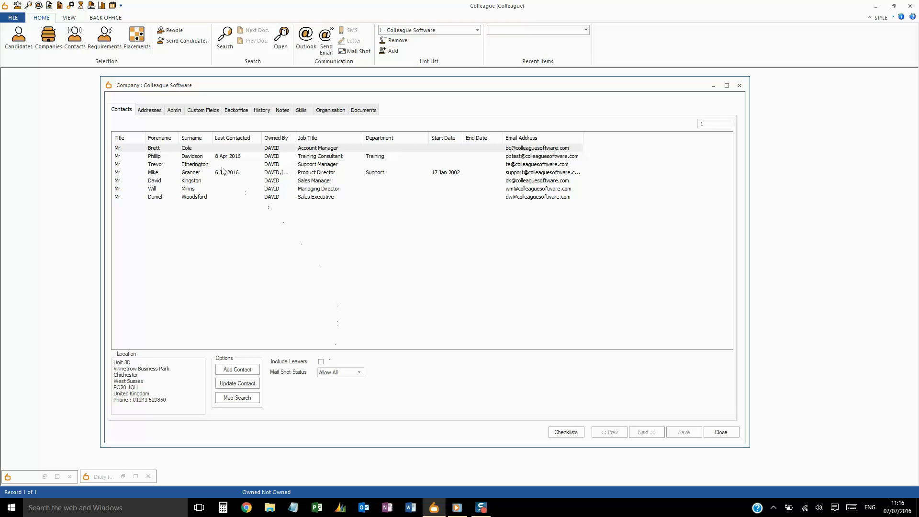
pyautogui.click(196, 156)
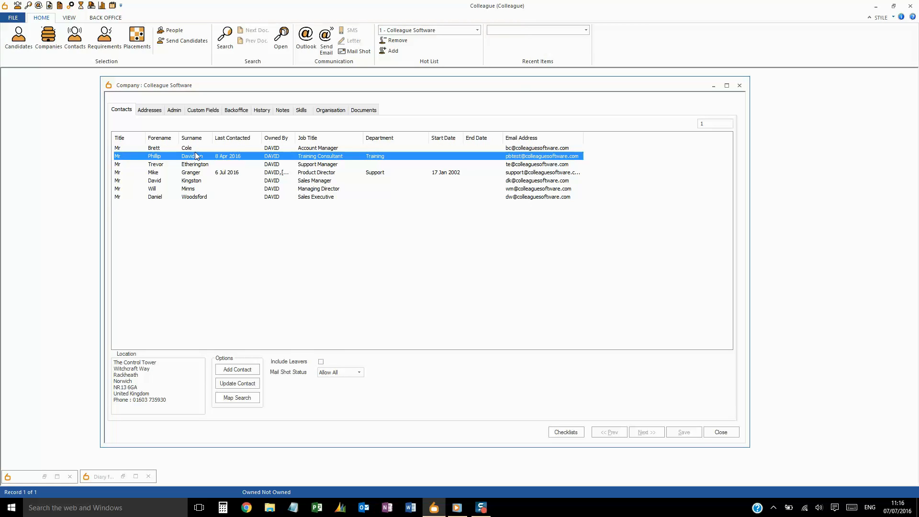
# View the company's addresses and check which contacts are linked to the Norwich, Chichester and Hinckley offices
pyautogui.click(150, 109)
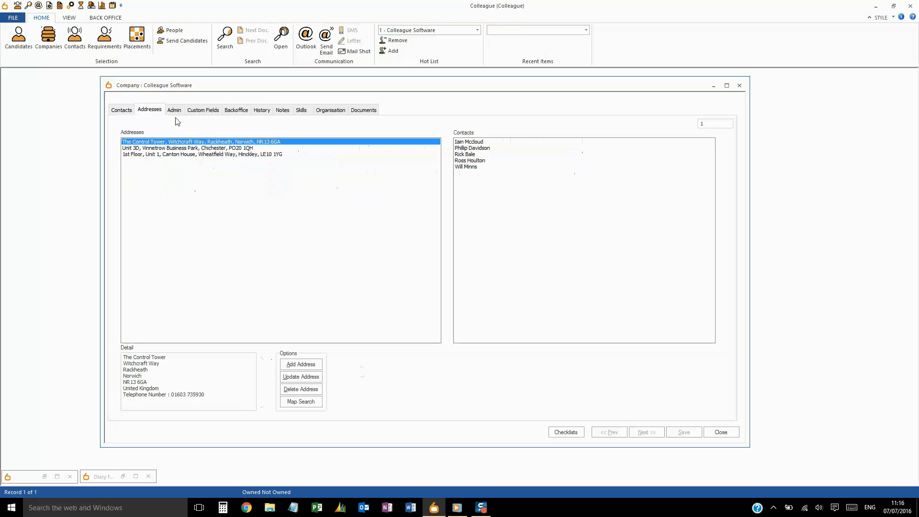
pyautogui.click(214, 149)
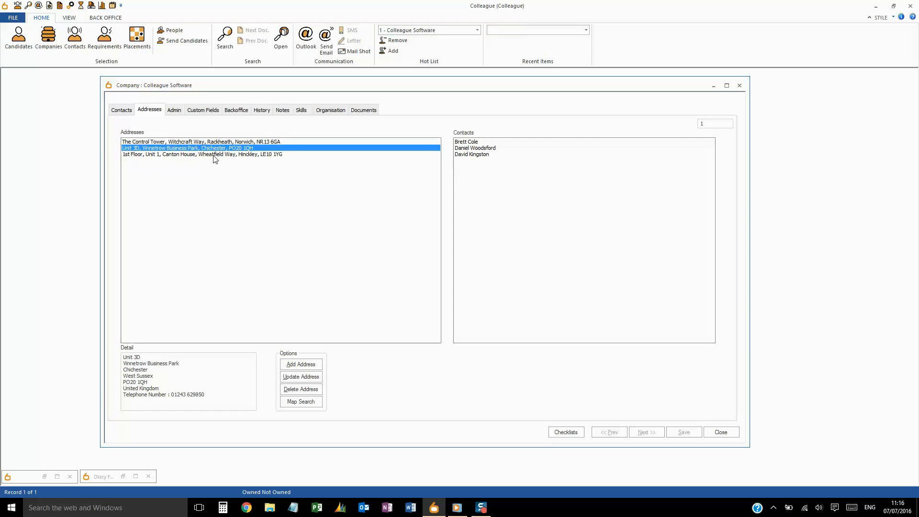
pyautogui.click(214, 155)
pyautogui.click(216, 143)
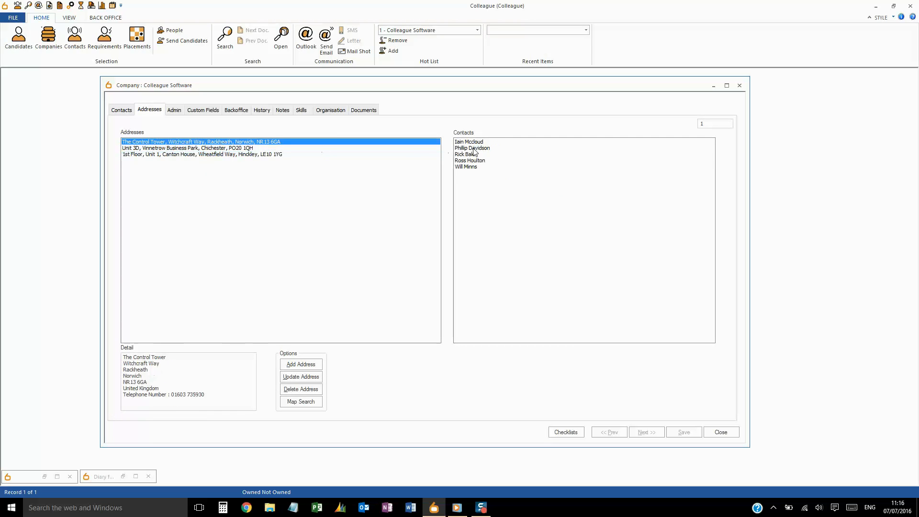
pyautogui.click(251, 148)
pyautogui.click(253, 155)
pyautogui.click(246, 148)
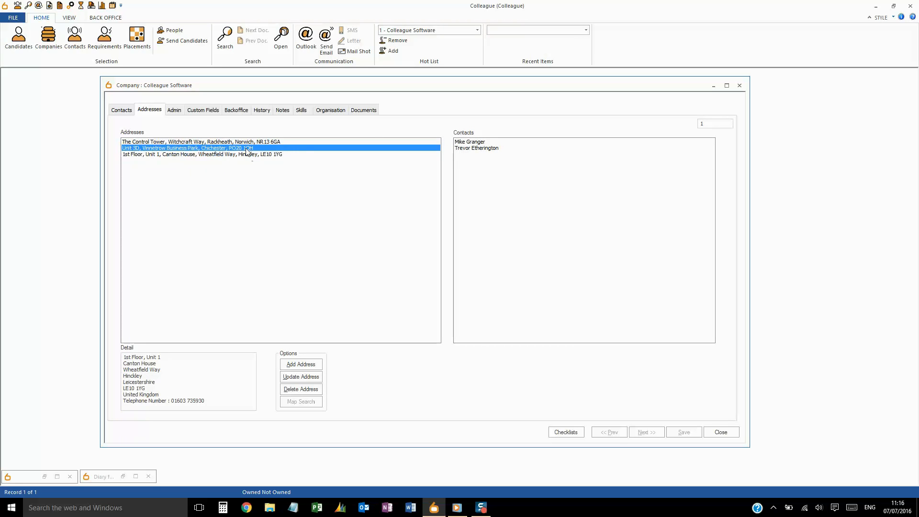
pyautogui.click(483, 149)
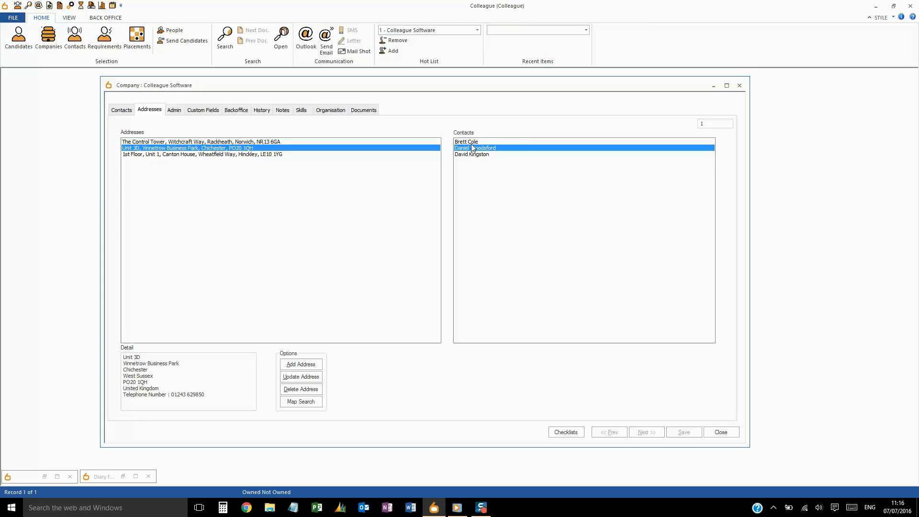
# Inspect the full address details of the Norwich and Chichester offices, closing each without saving
pyautogui.click(229, 142)
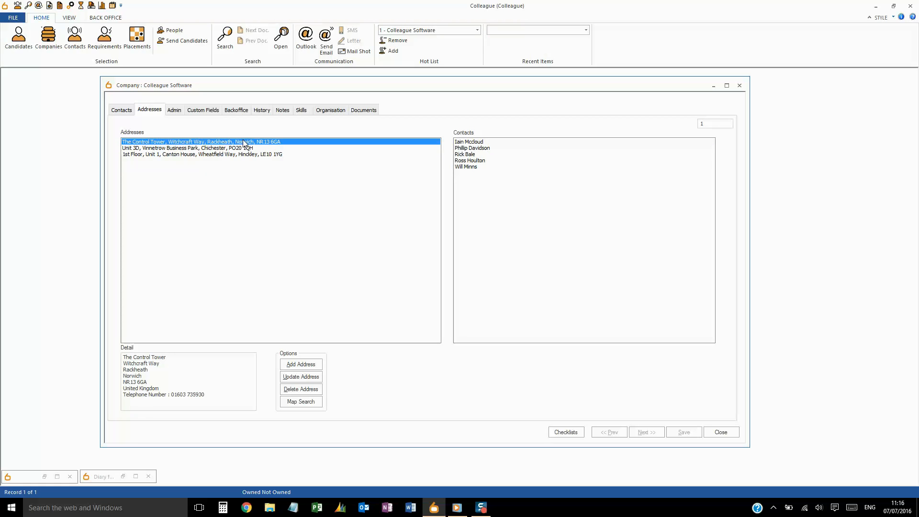
pyautogui.doubleClick(244, 143)
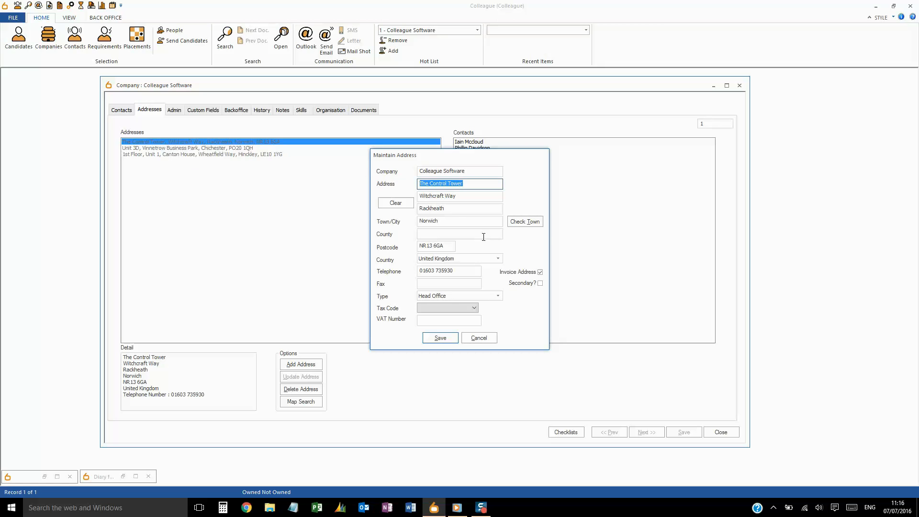
pyautogui.click(482, 337)
pyautogui.click(246, 149)
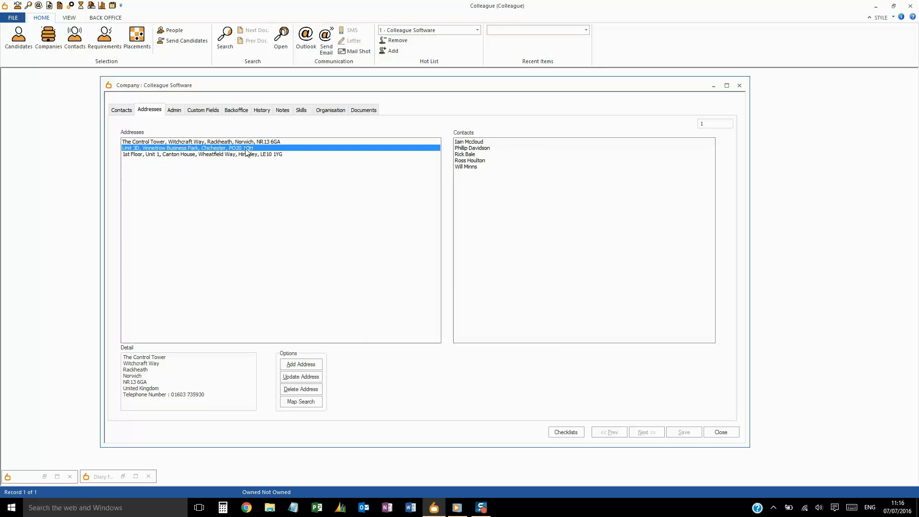
pyautogui.doubleClick(246, 150)
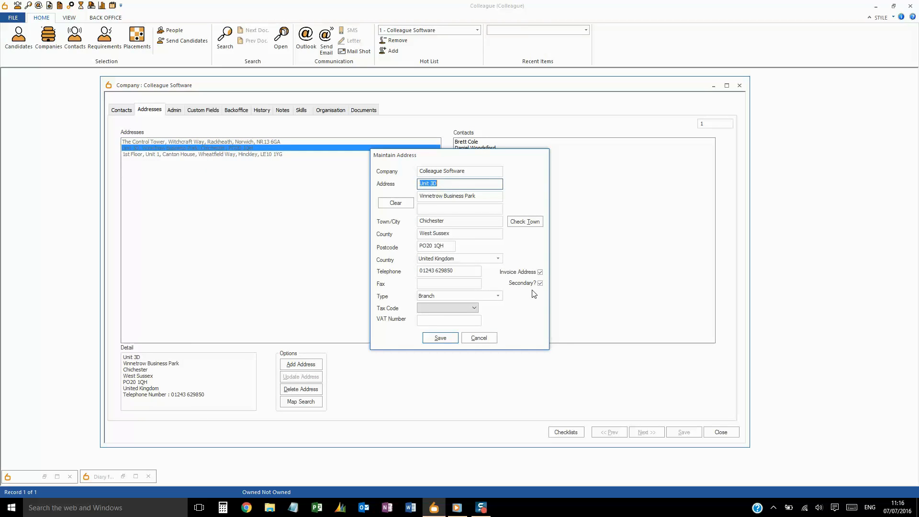
pyautogui.click(479, 338)
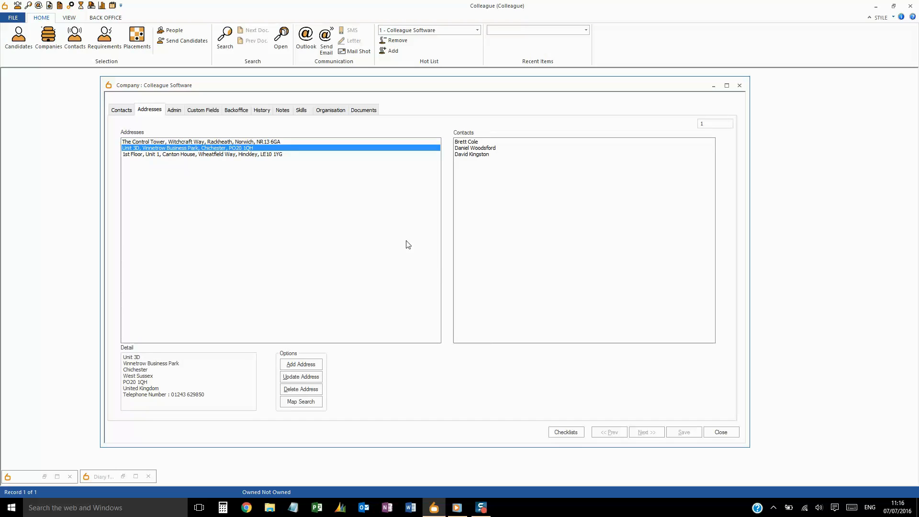
# Run a map search for the Norwich office address and close the resulting Bing map
pyautogui.click(248, 142)
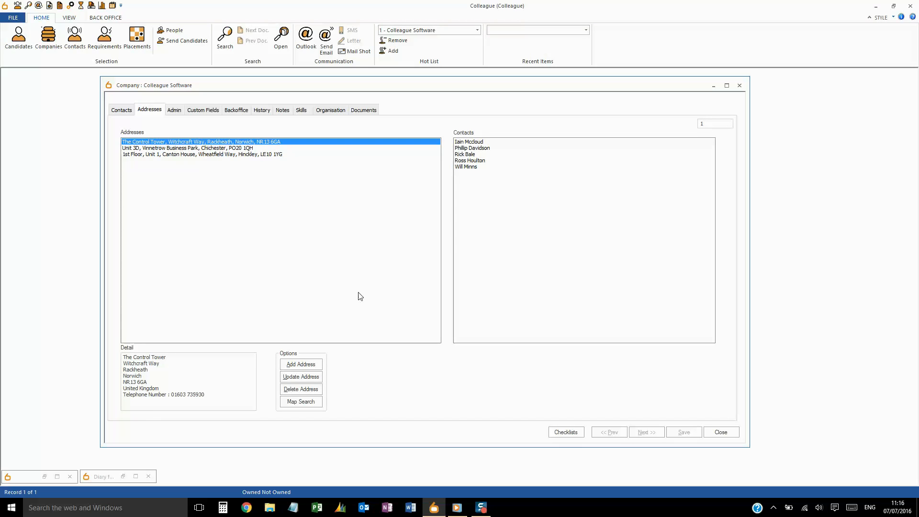
pyautogui.click(302, 402)
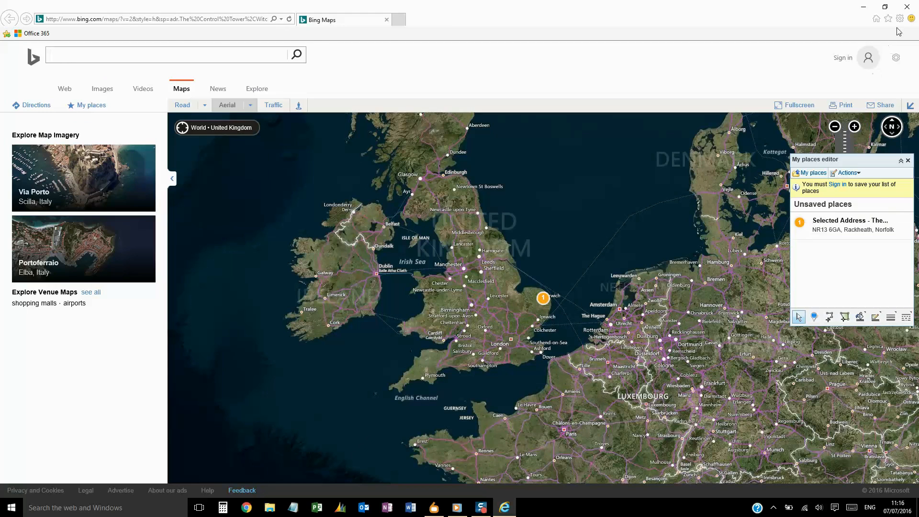
pyautogui.click(907, 6)
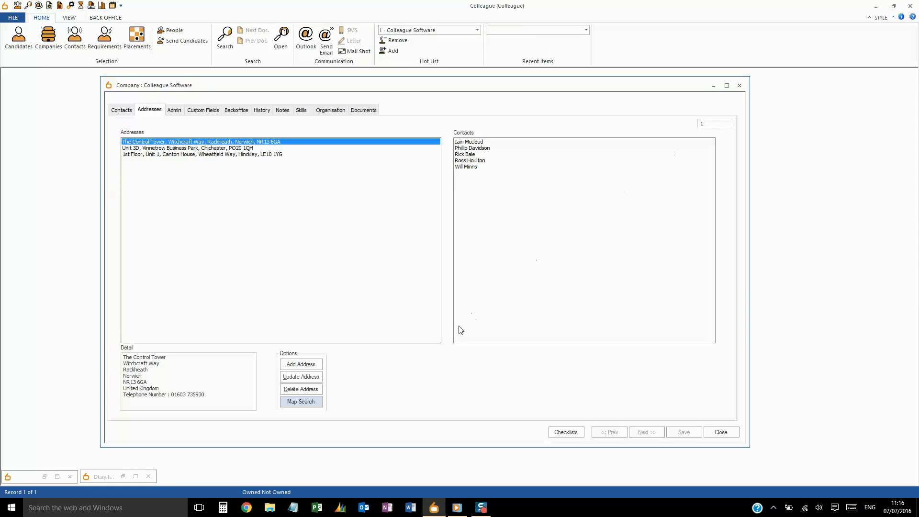
# Run a map search for all of the company's addresses and close the resulting Bing map
pyautogui.rightClick(448, 352)
pyautogui.moveTo(485, 296)
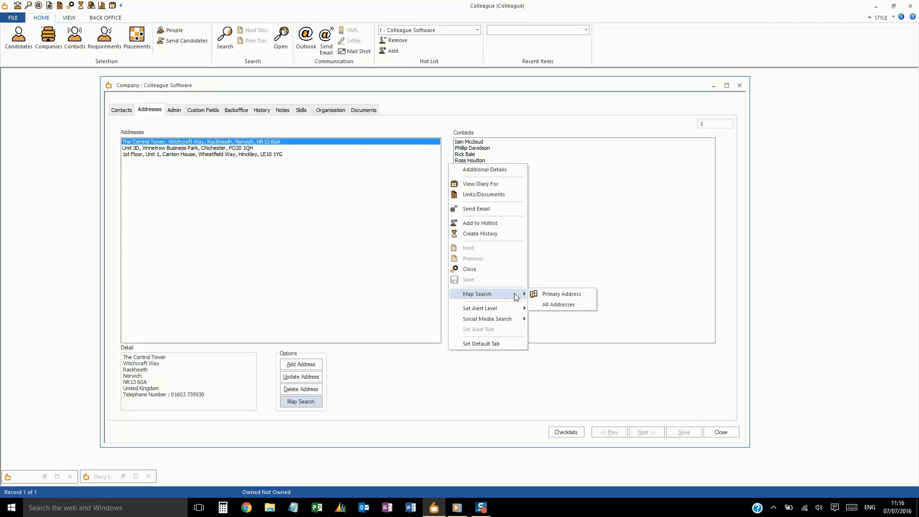
pyautogui.click(559, 305)
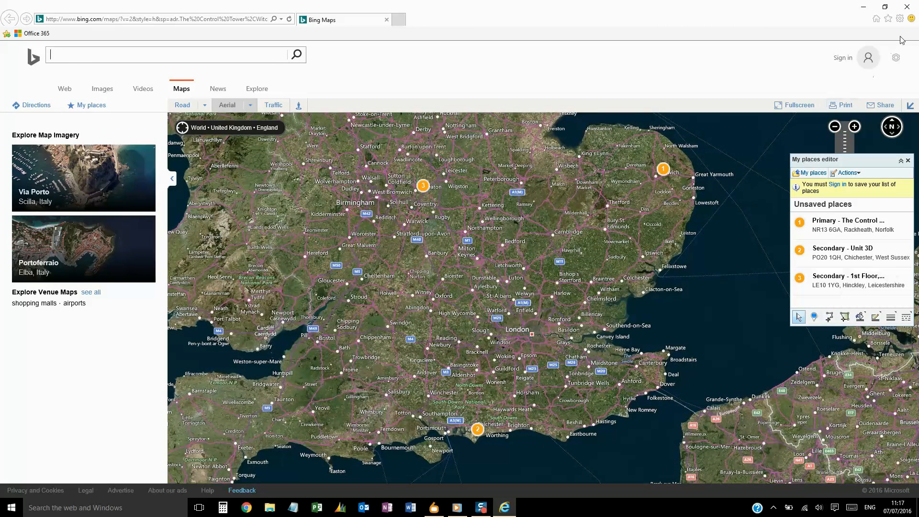
pyautogui.click(911, 9)
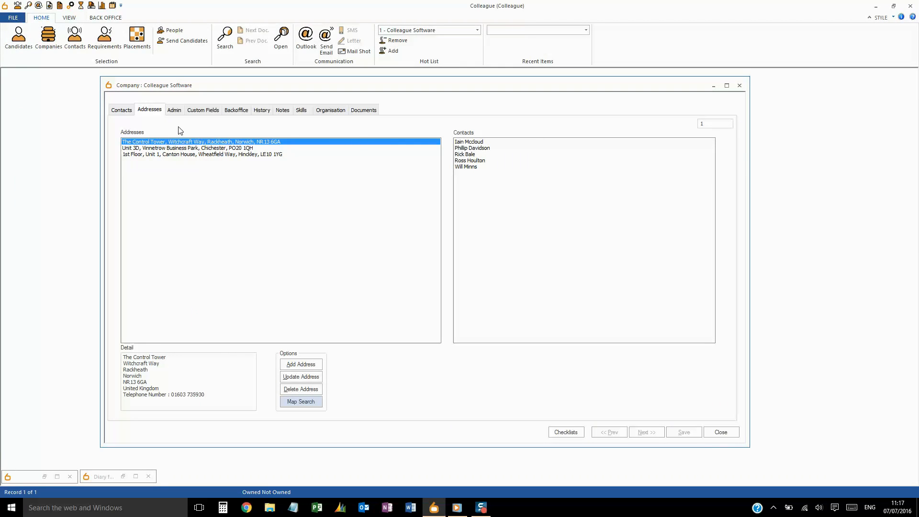
# Review the company's admin details, including the company name, registration number, VAT number and industry code fields
pyautogui.click(174, 110)
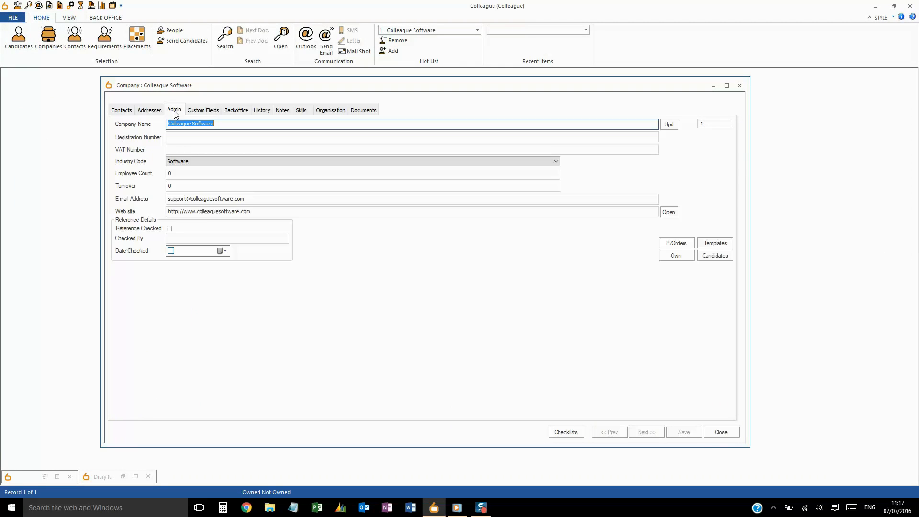
pyautogui.click(226, 125)
pyautogui.click(226, 136)
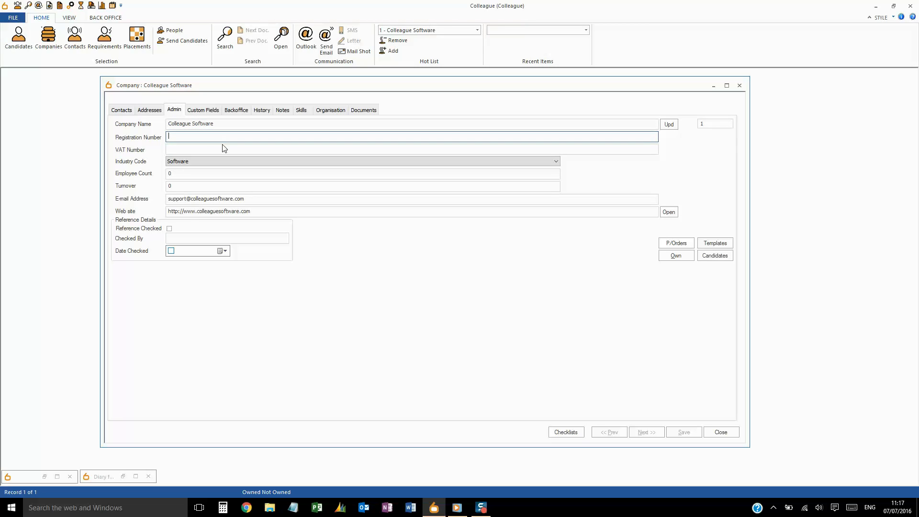
pyautogui.click(215, 148)
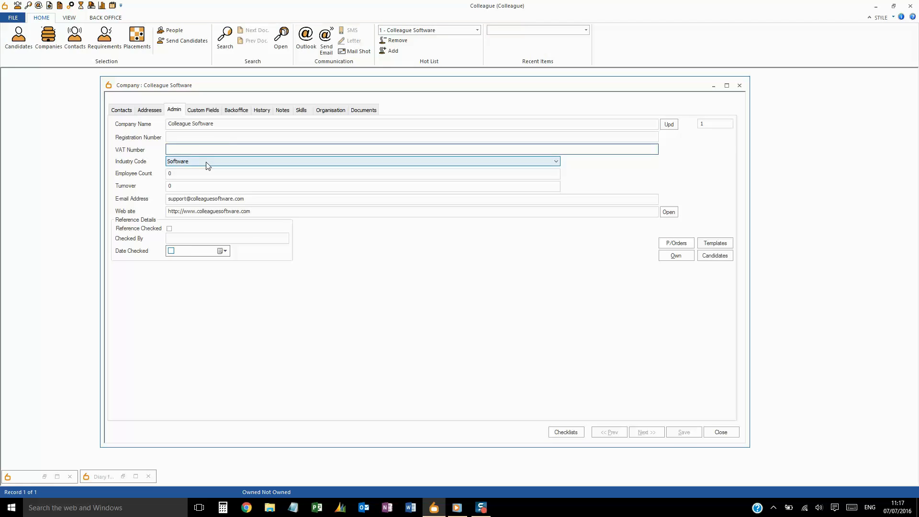
pyautogui.click(206, 164)
pyautogui.click(194, 161)
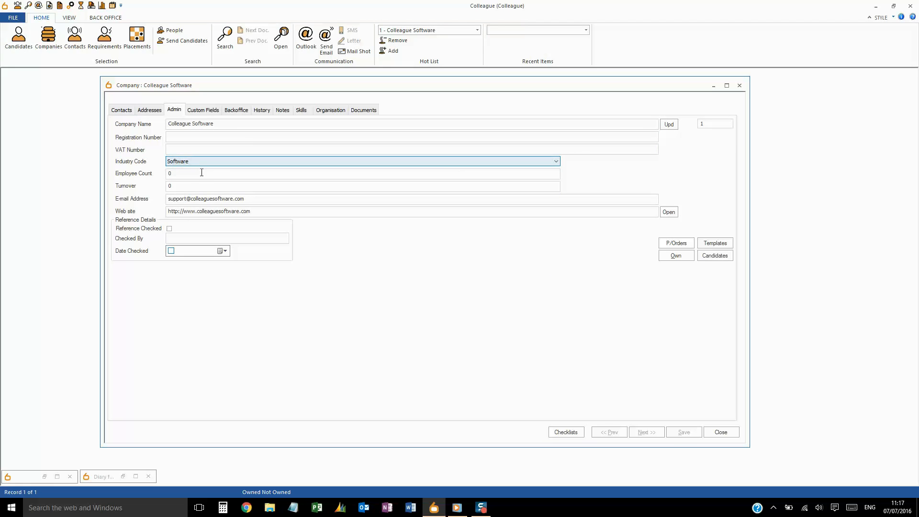
# Examine the company's custom fields, checking the Status lookup options, the Flag 1 choices and the free-text fields
pyautogui.click(205, 112)
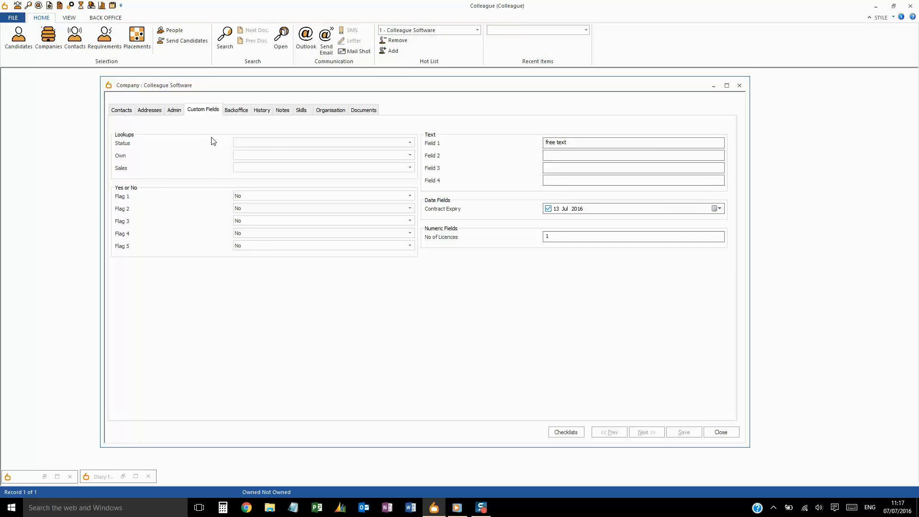
pyautogui.click(266, 143)
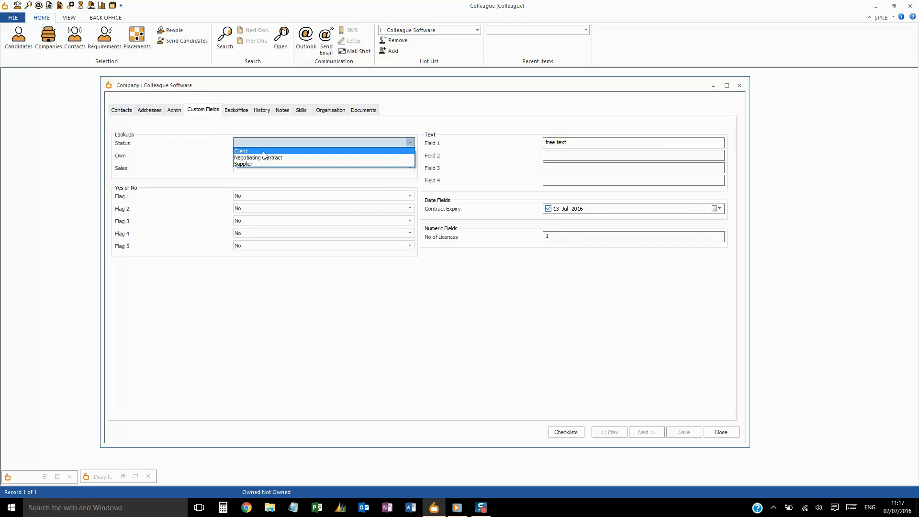
pyautogui.click(262, 142)
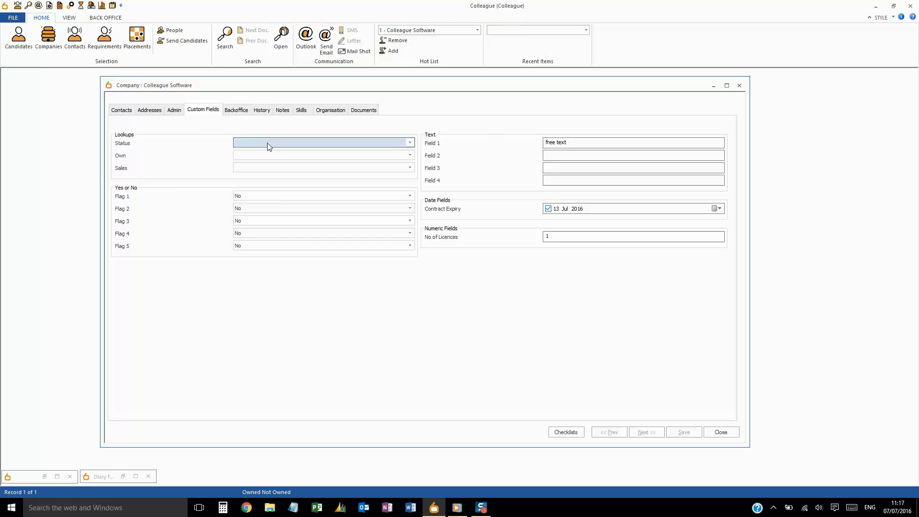
pyautogui.click(276, 194)
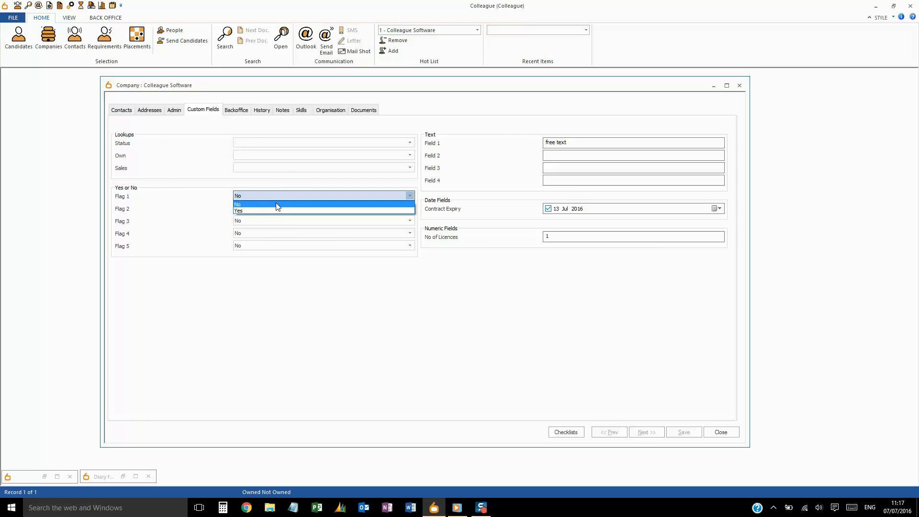
pyautogui.click(340, 197)
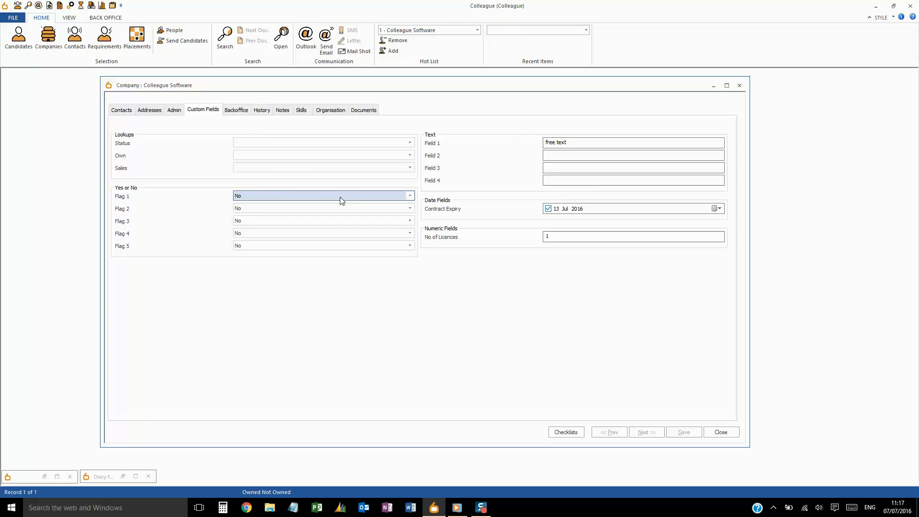
pyautogui.click(574, 142)
pyautogui.click(550, 155)
pyautogui.click(551, 181)
# Set the Contract Expiry date to 06 Jul 2016 and No of Licences to 15, and save the company record
pyautogui.click(715, 210)
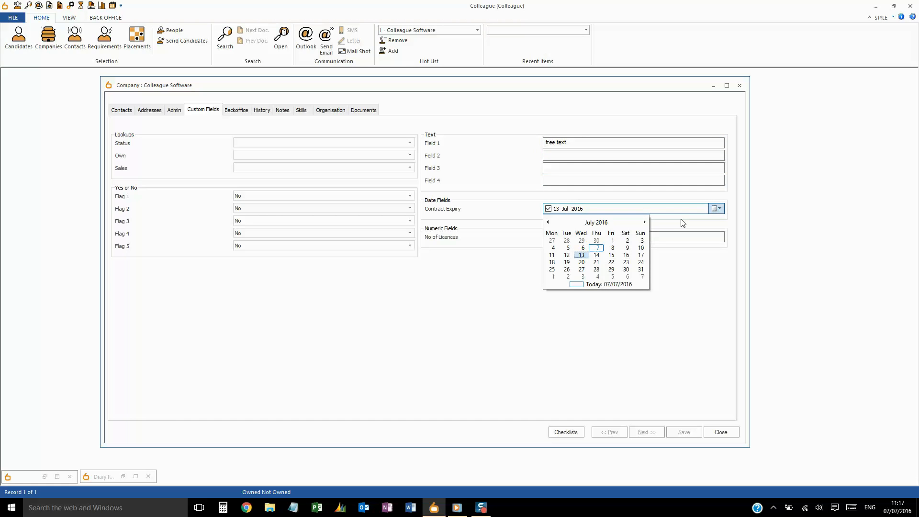
pyautogui.click(582, 251)
pyautogui.click(558, 238)
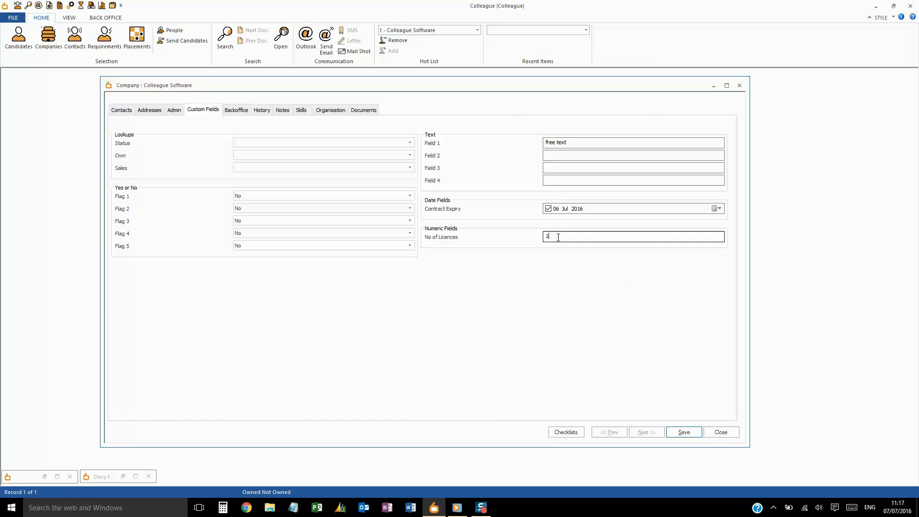
pyautogui.click(555, 237)
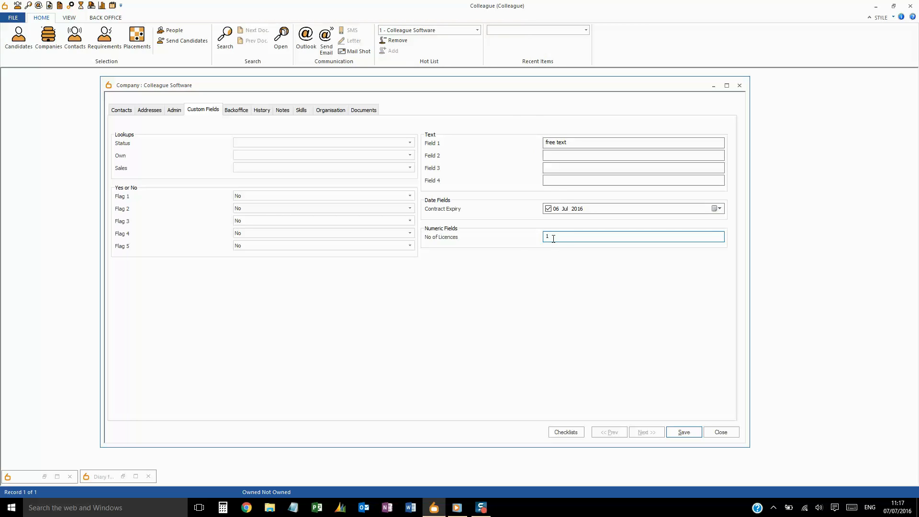
pyautogui.click(683, 431)
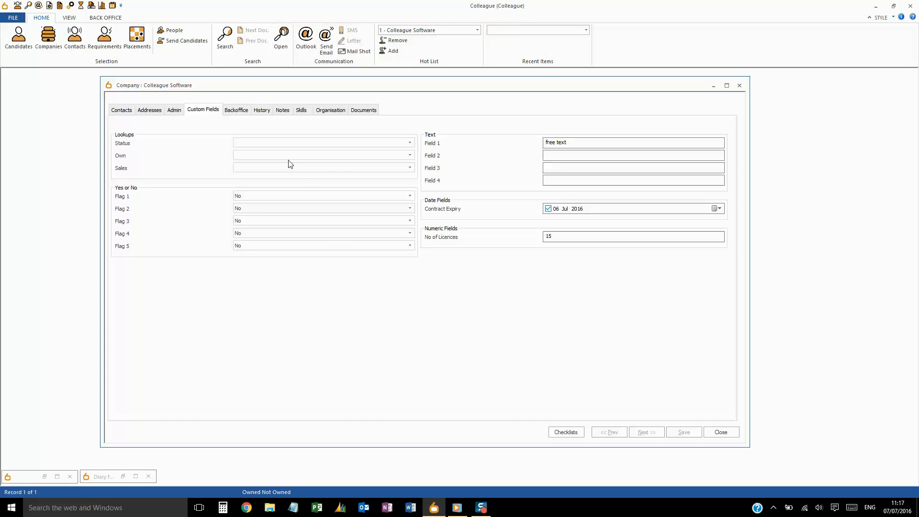
# Review the company's back-office details and read through the entries in its history
pyautogui.click(229, 114)
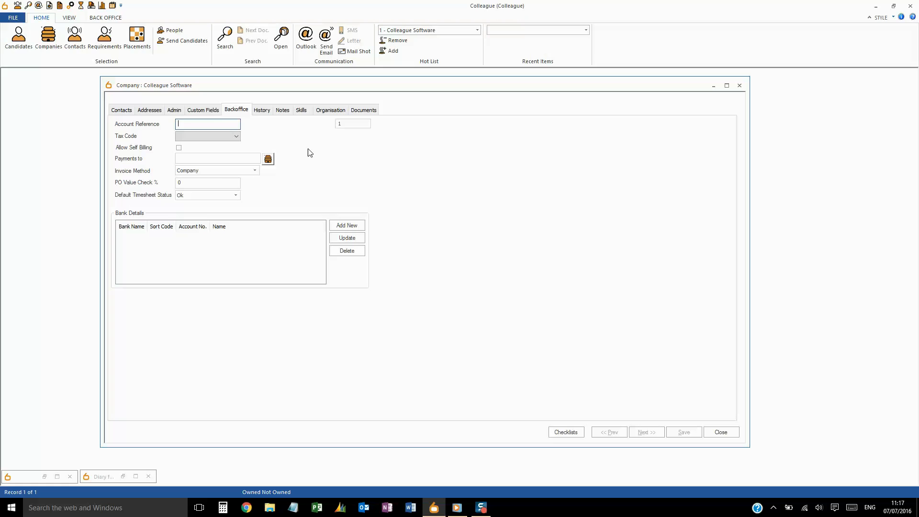
pyautogui.click(264, 113)
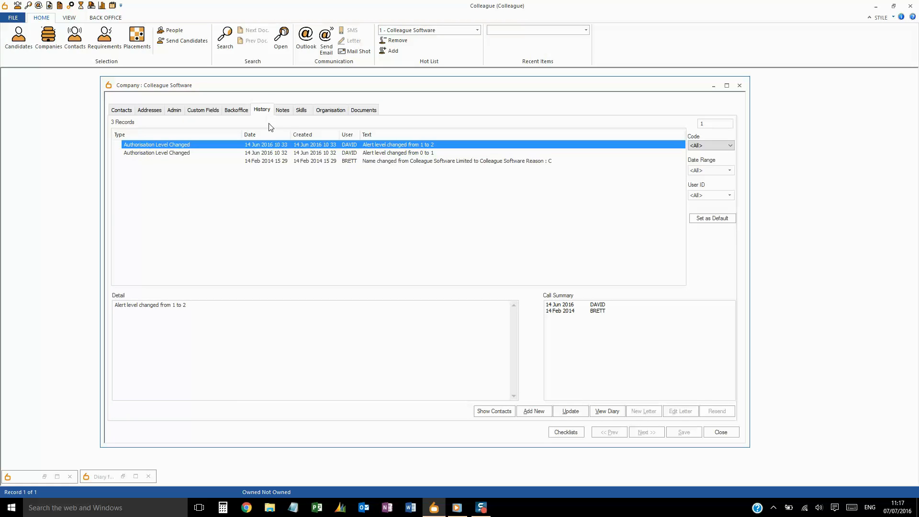
pyautogui.click(252, 153)
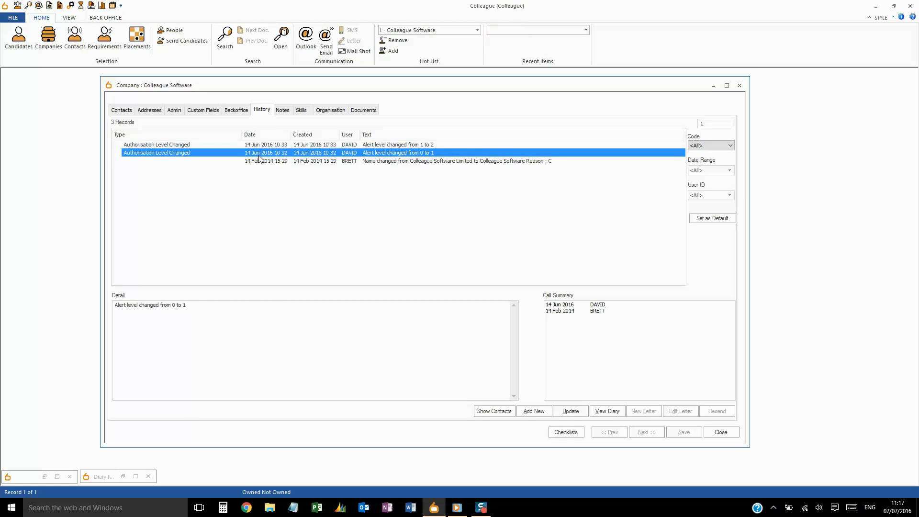
pyautogui.click(256, 161)
pyautogui.click(268, 146)
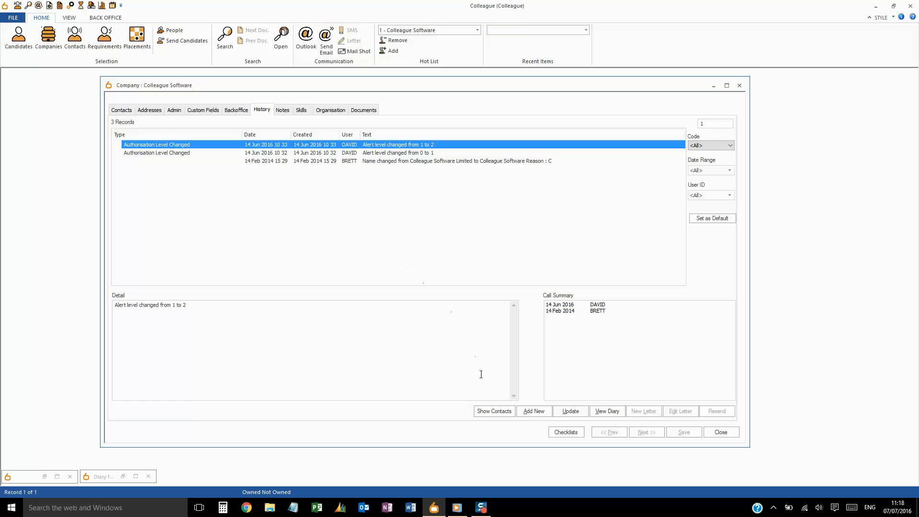
# Include all contacts' histories in the company history and read the details of several entries
pyautogui.click(494, 411)
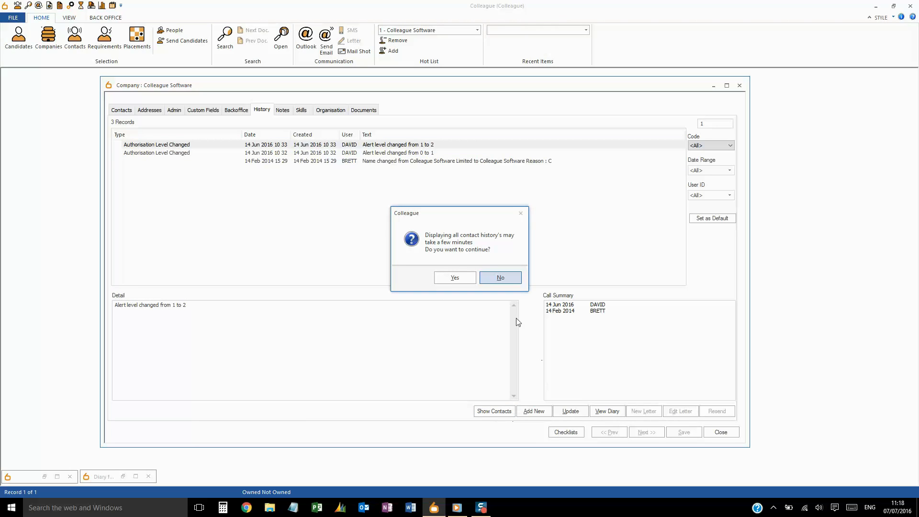
pyautogui.click(445, 279)
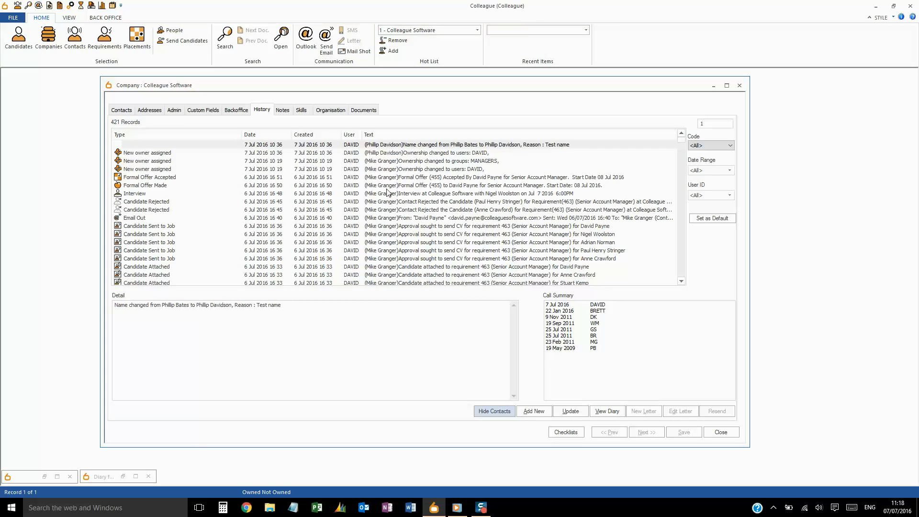
pyautogui.click(381, 178)
pyautogui.click(380, 194)
pyautogui.click(380, 209)
pyautogui.click(378, 226)
pyautogui.click(377, 234)
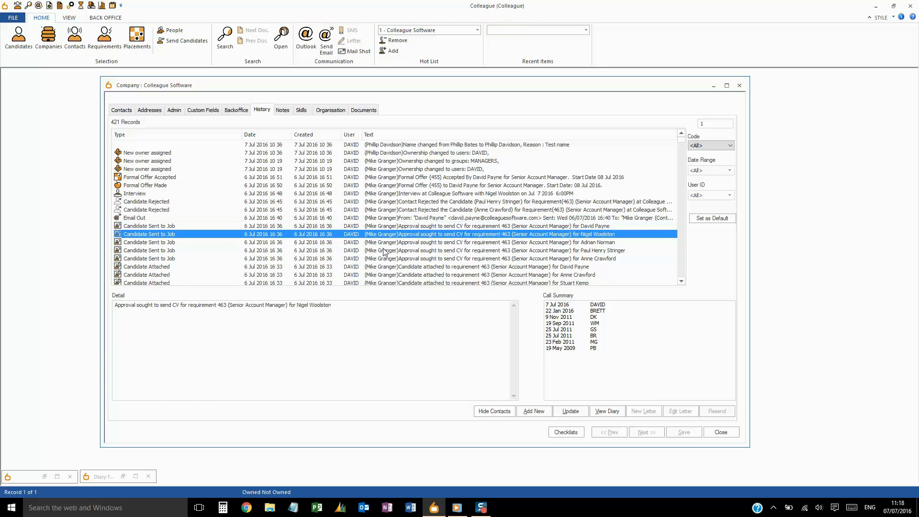
pyautogui.click(383, 161)
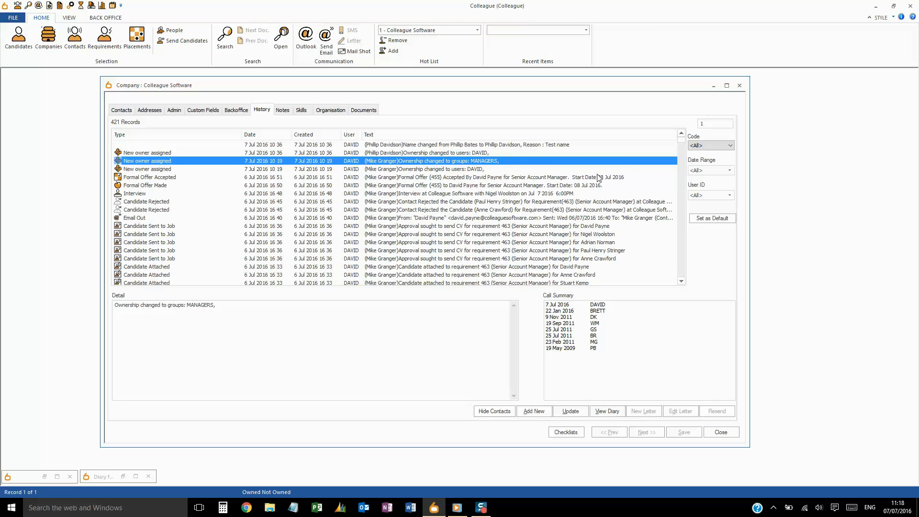
# Filter the history to the Telephone code with a date range of > 1 year, and check the User ID filter
pyautogui.click(713, 145)
pyautogui.moveTo(731, 176); pyautogui.dragTo(733, 242)
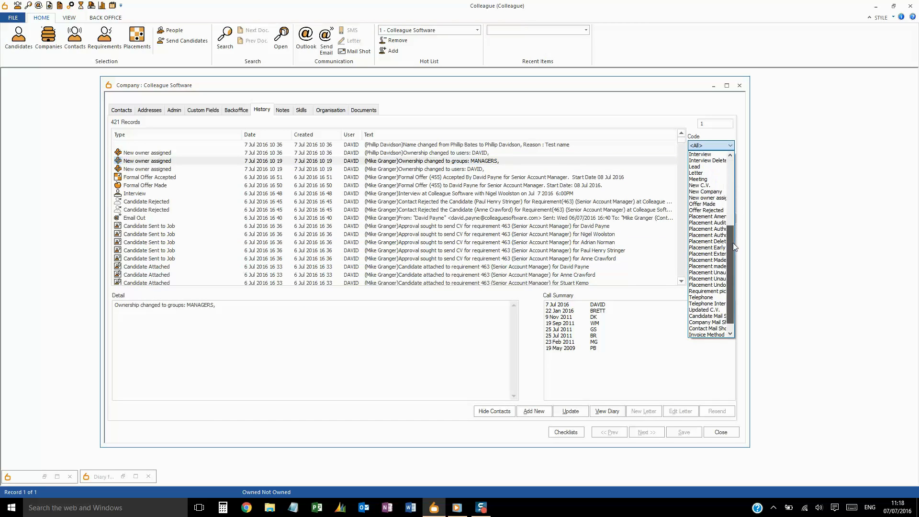
pyautogui.click(702, 297)
pyautogui.click(708, 171)
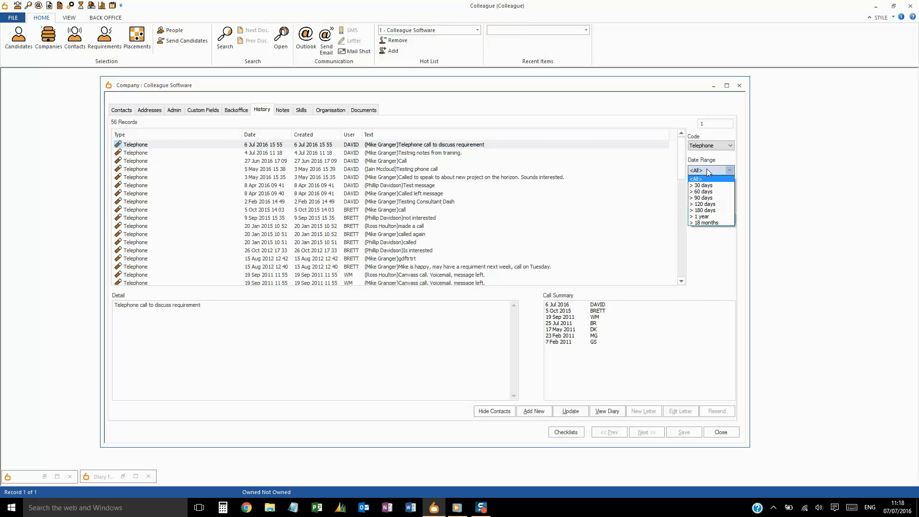
pyautogui.click(706, 215)
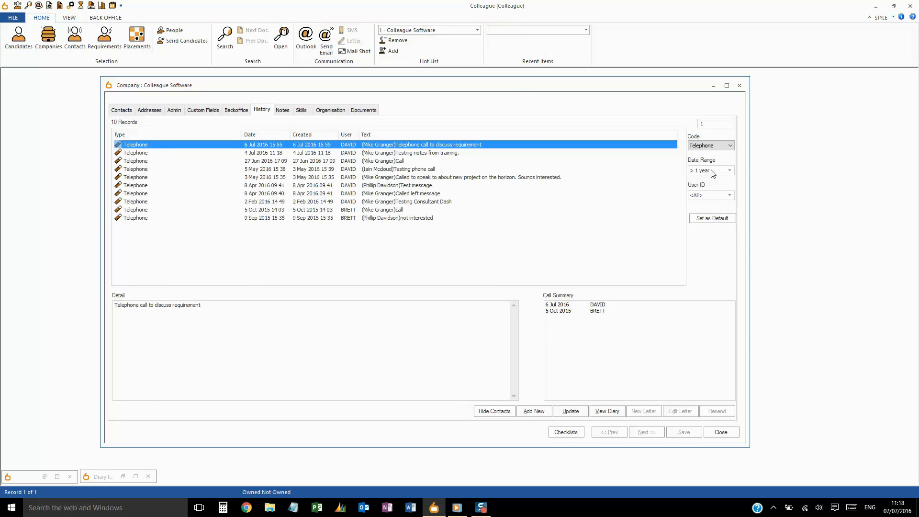
pyautogui.click(712, 197)
pyautogui.click(712, 196)
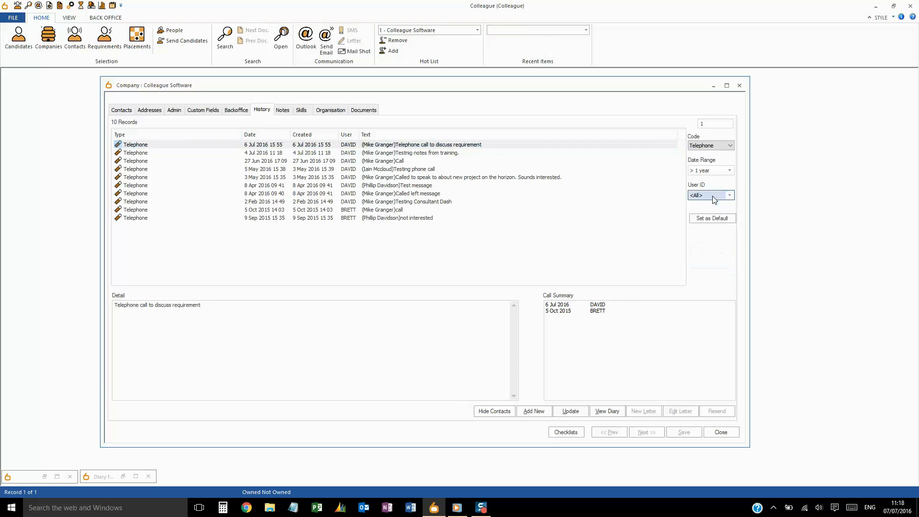
# Reset the history's date range and code filters to <All>
pyautogui.click(708, 170)
pyautogui.click(707, 177)
pyautogui.click(712, 147)
pyautogui.scroll(7, 718, 156)
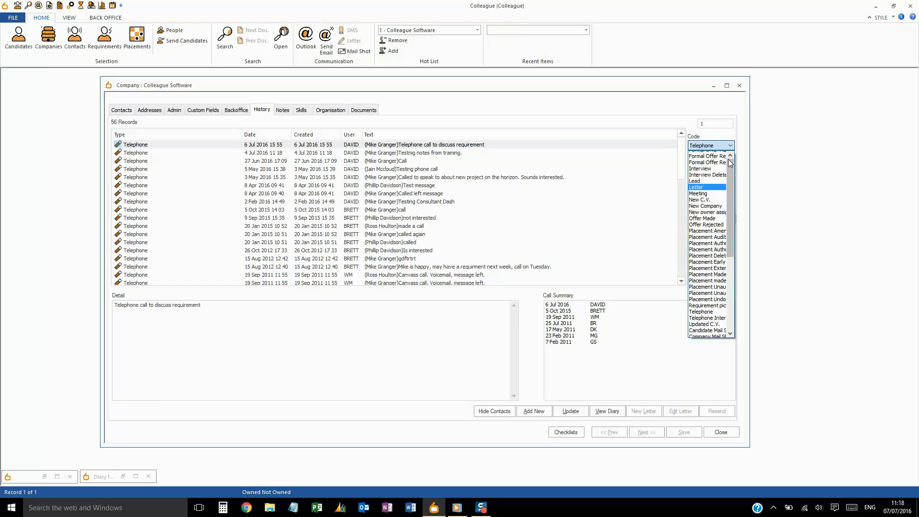
pyautogui.click(712, 155)
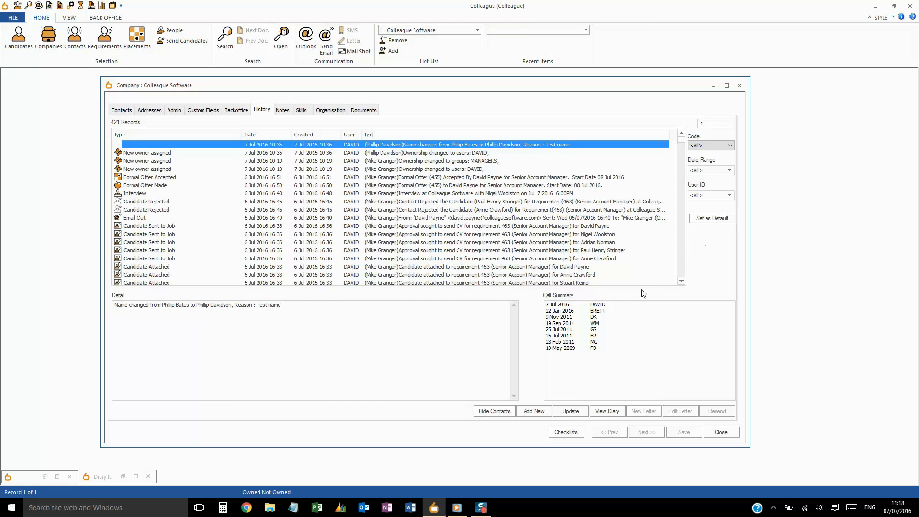
# Look through the call summary to check when each user last contacted the company
pyautogui.click(603, 307)
pyautogui.click(602, 311)
pyautogui.click(597, 316)
pyautogui.click(597, 324)
pyautogui.click(597, 329)
pyautogui.click(597, 336)
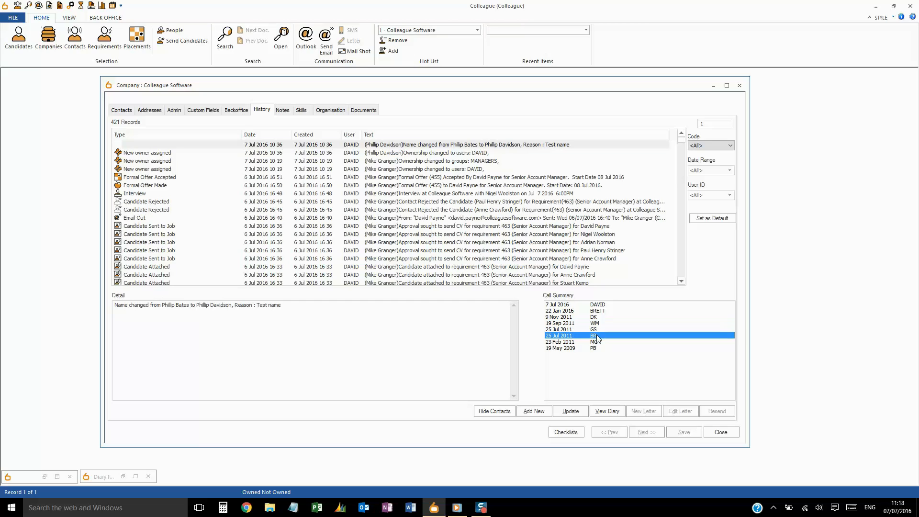
pyautogui.click(598, 342)
pyautogui.click(604, 305)
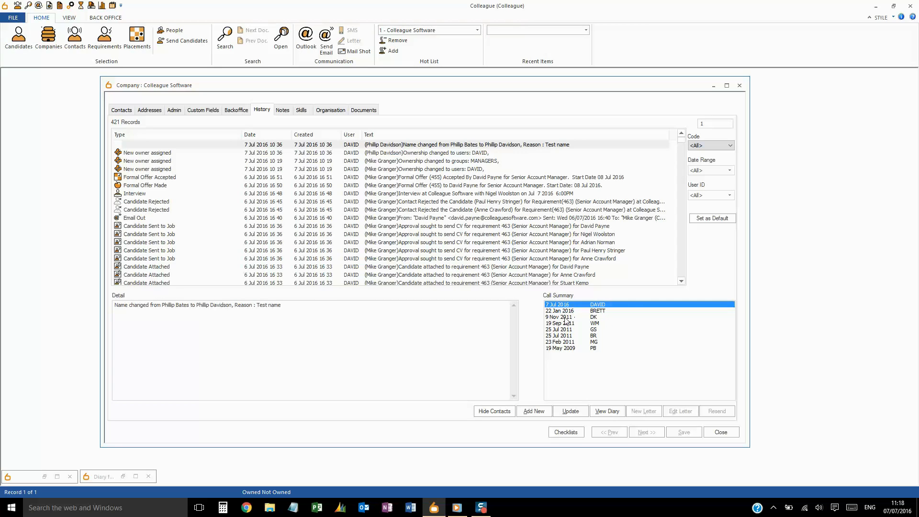
# Examine the detail text of various history entries, continuing down to the candidate entries for requirement 462
pyautogui.moveTo(382, 320); pyautogui.dragTo(154, 328)
pyautogui.click(298, 344)
pyautogui.click(335, 210)
pyautogui.click(324, 236)
pyautogui.click(316, 251)
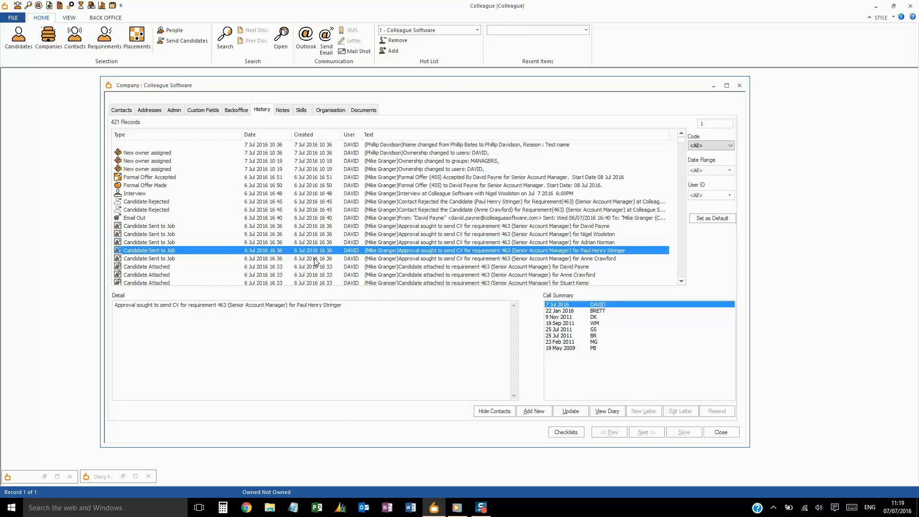
pyautogui.click(316, 266)
pyautogui.scroll(-3, 316, 265)
pyautogui.click(315, 260)
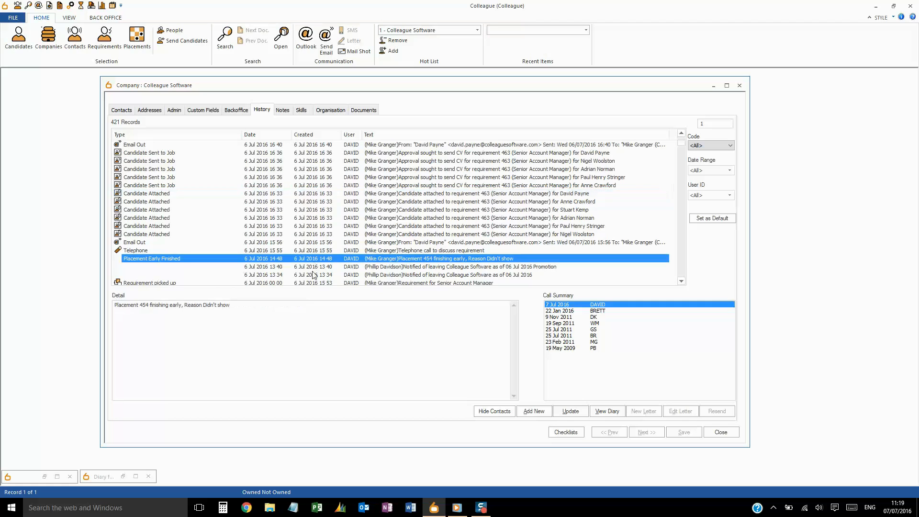
pyautogui.click(313, 274)
pyautogui.scroll(-5, 316, 271)
pyautogui.click(319, 267)
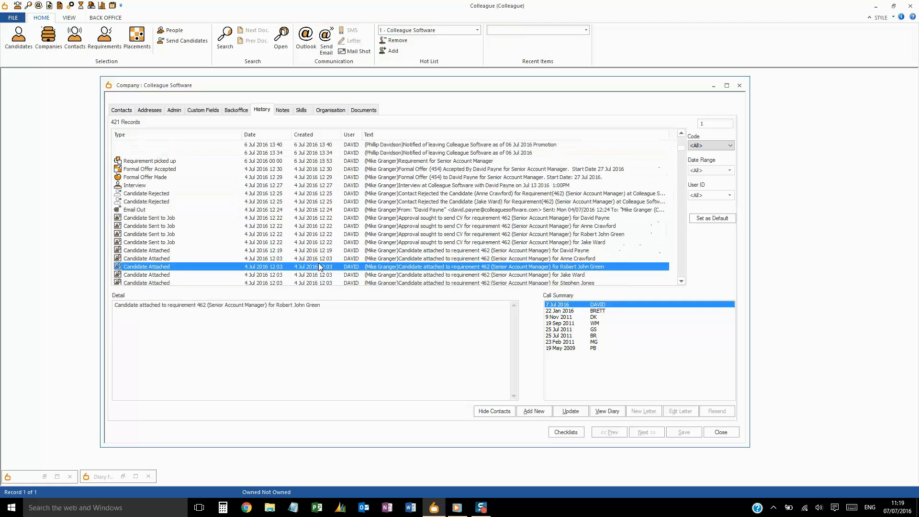
pyautogui.click(325, 242)
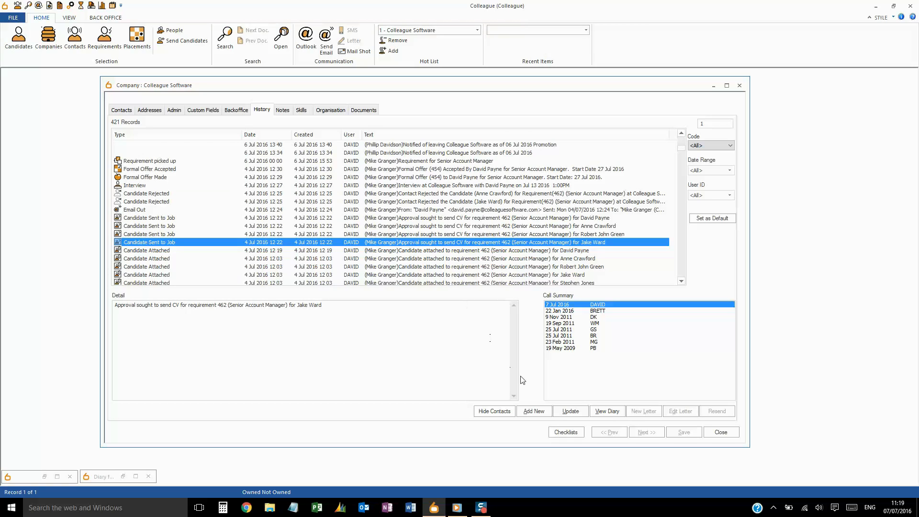
# Examine the ways of creating a history entry, cancelling the new entry form, and view two existing history entries
pyautogui.click(538, 411)
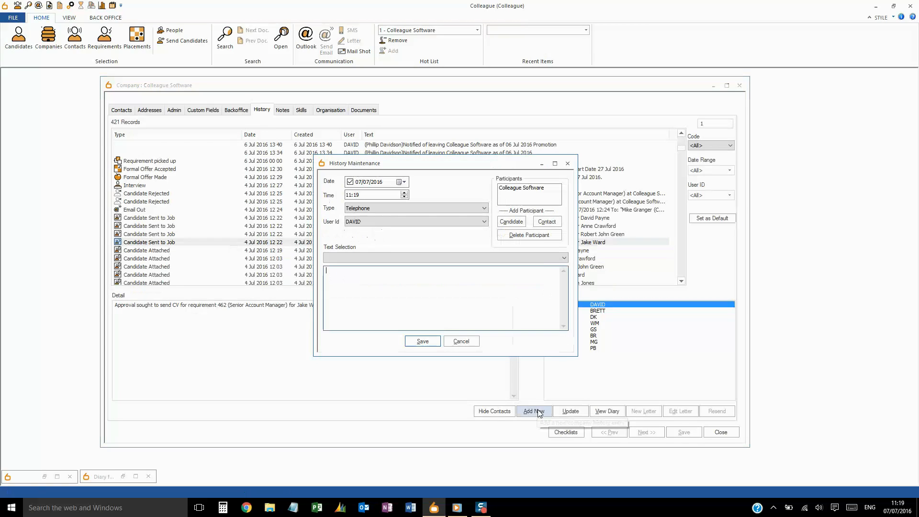
pyautogui.click(468, 346)
pyautogui.rightClick(530, 355)
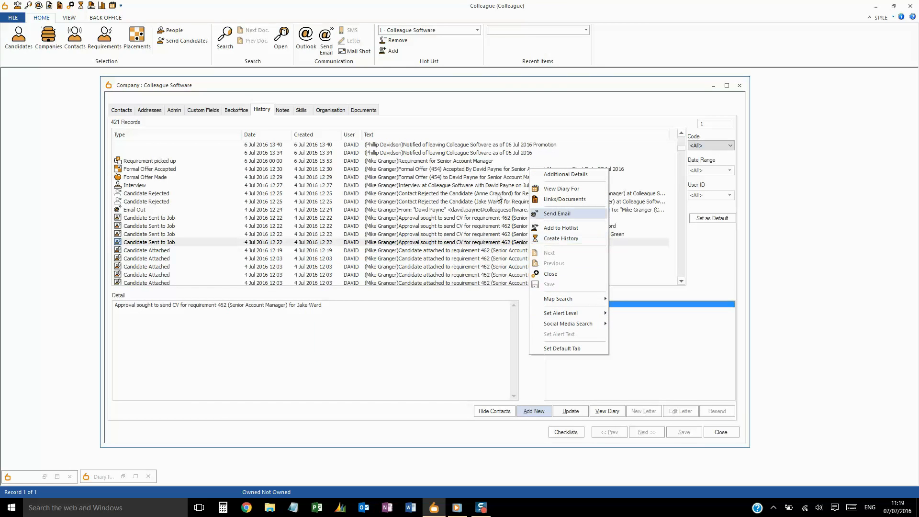
pyautogui.click(77, 17)
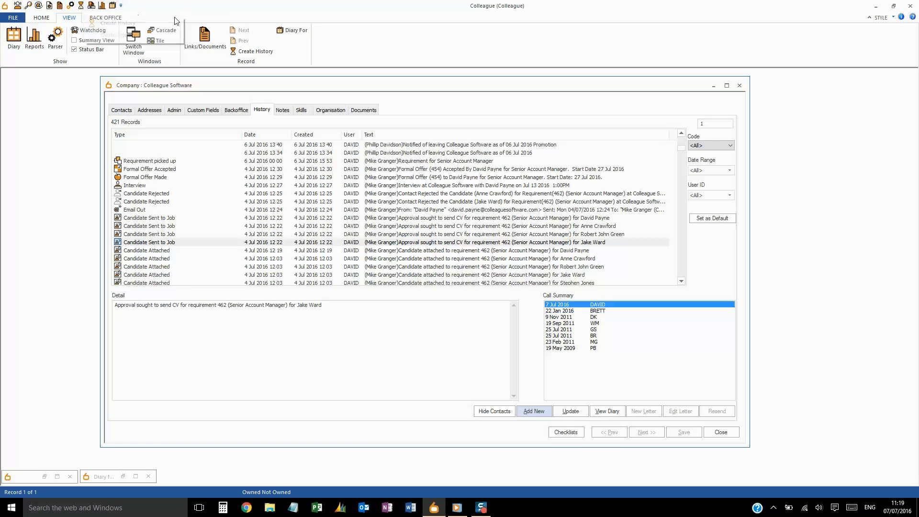
pyautogui.click(513, 275)
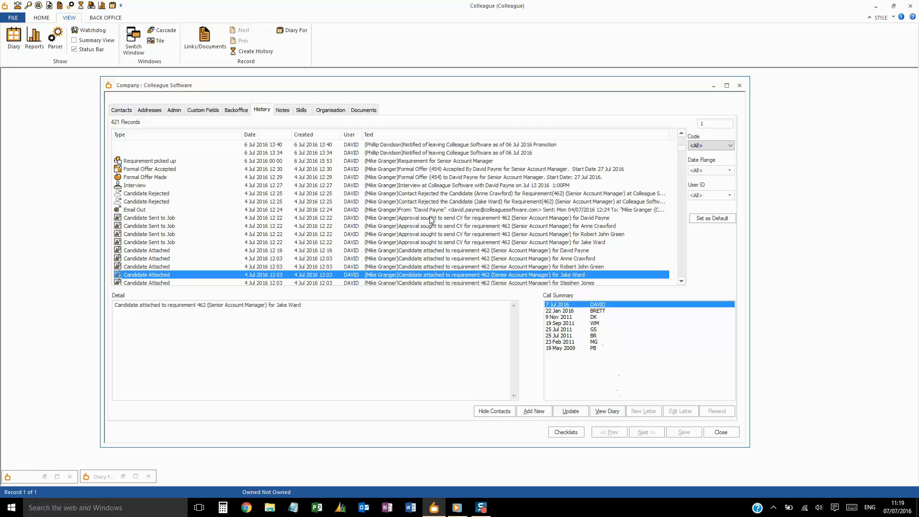
pyautogui.click(234, 160)
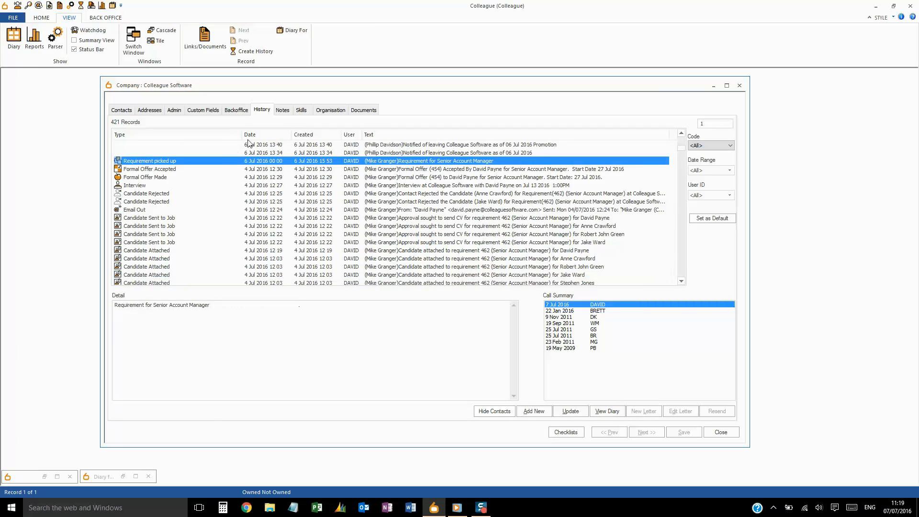
# Look through the company's Accounts, Benefits, Interests, Other Details and Profile notes
pyautogui.click(282, 110)
pyautogui.click(205, 166)
pyautogui.click(149, 126)
pyautogui.click(174, 126)
pyautogui.click(196, 129)
pyautogui.click(225, 128)
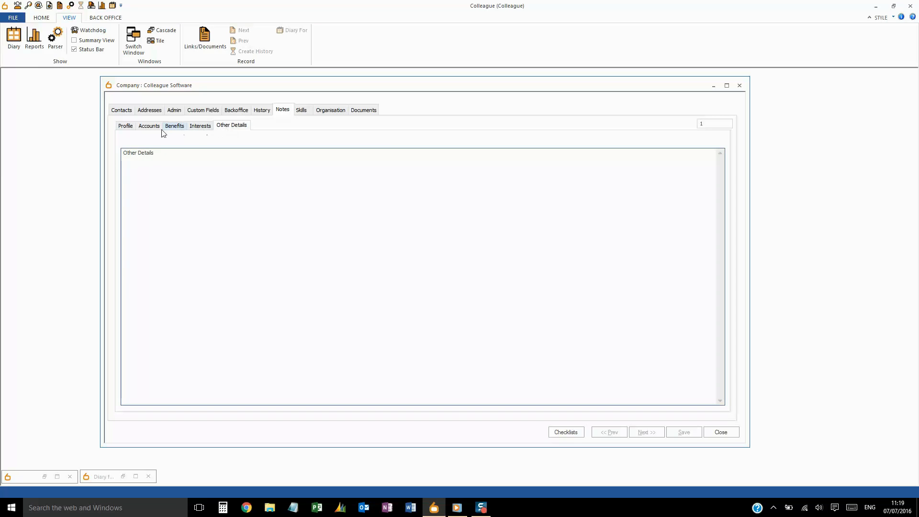
pyautogui.click(129, 128)
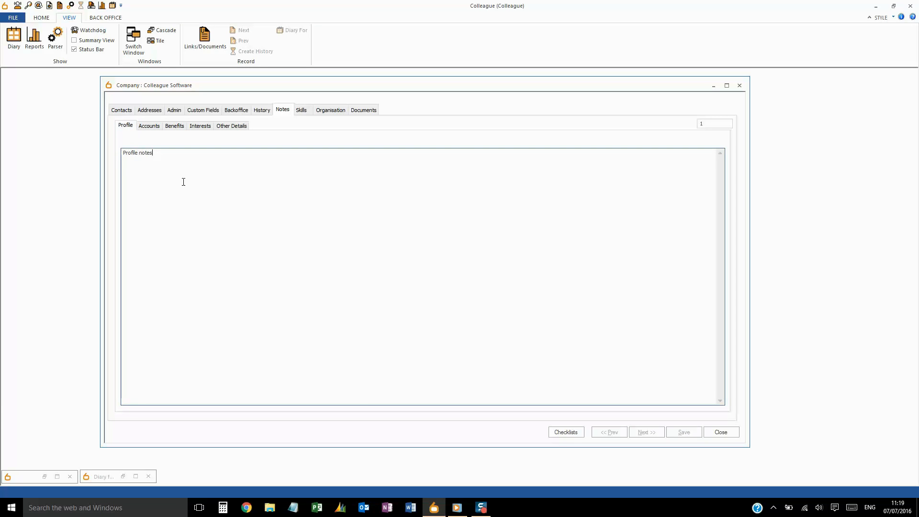
# Browse the company's available skills by category, from Aerospace to Business Process Improvement, returning to Automotive
pyautogui.click(301, 110)
pyautogui.click(168, 140)
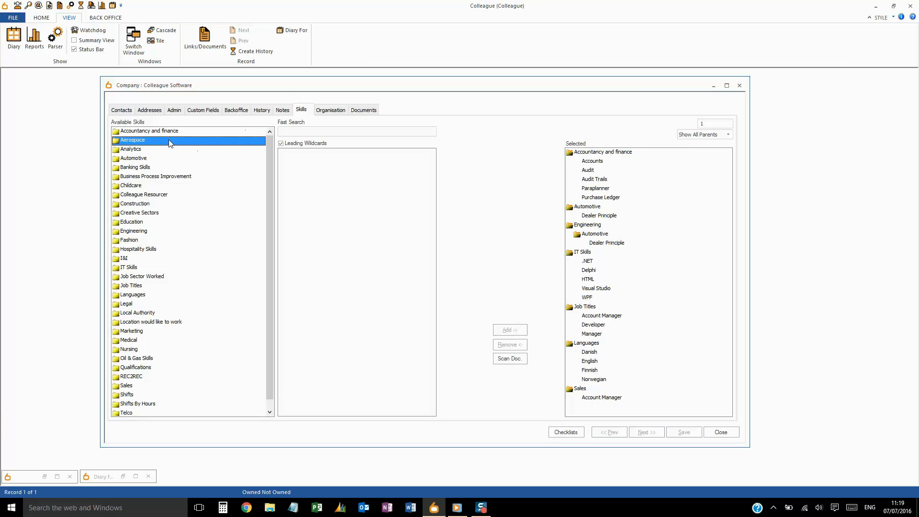
pyautogui.click(168, 149)
pyautogui.click(164, 158)
pyautogui.click(159, 168)
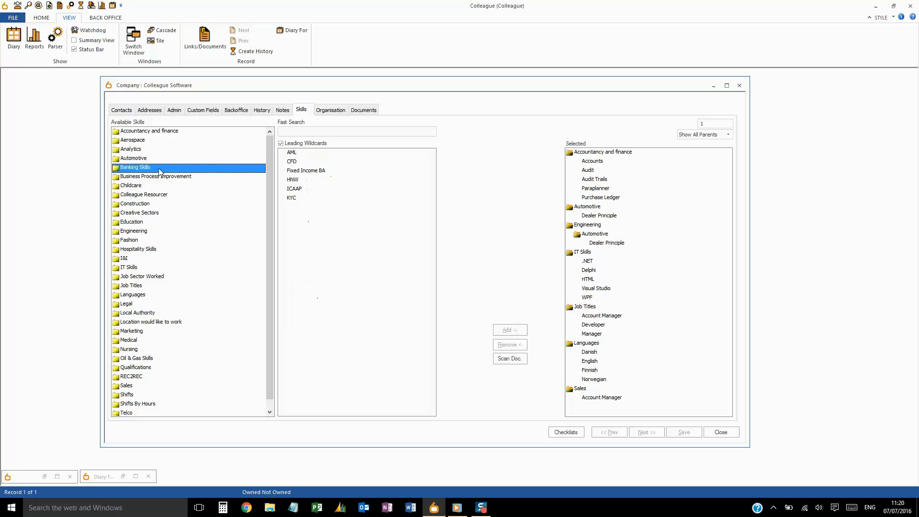
pyautogui.click(157, 177)
pyautogui.click(162, 159)
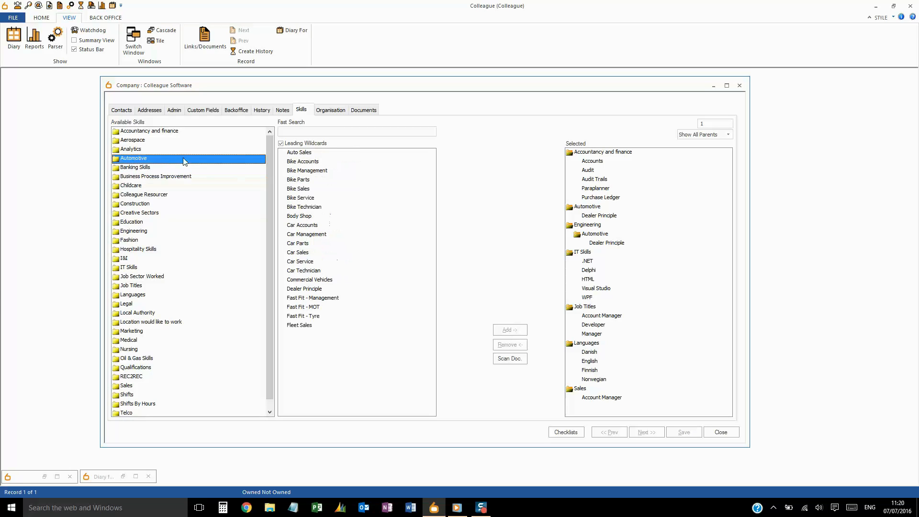
# Search the available skills for C#, including leading wildcards, and clear the search
pyautogui.click(291, 133)
pyautogui.write('C#')
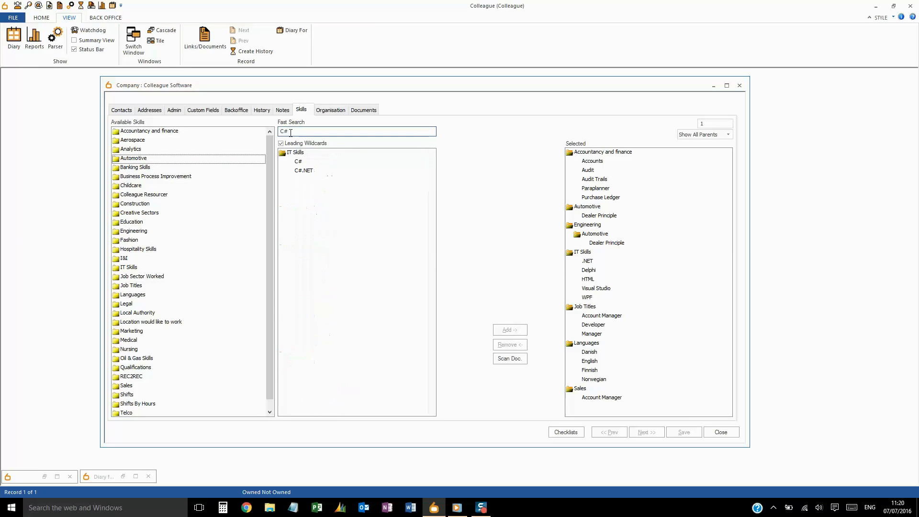
pyautogui.press('BackSpace')
pyautogui.press('BackSpace')
# Show the company's organisational tree with Colleague Software and Javelin Corporation expanded
pyautogui.click(332, 109)
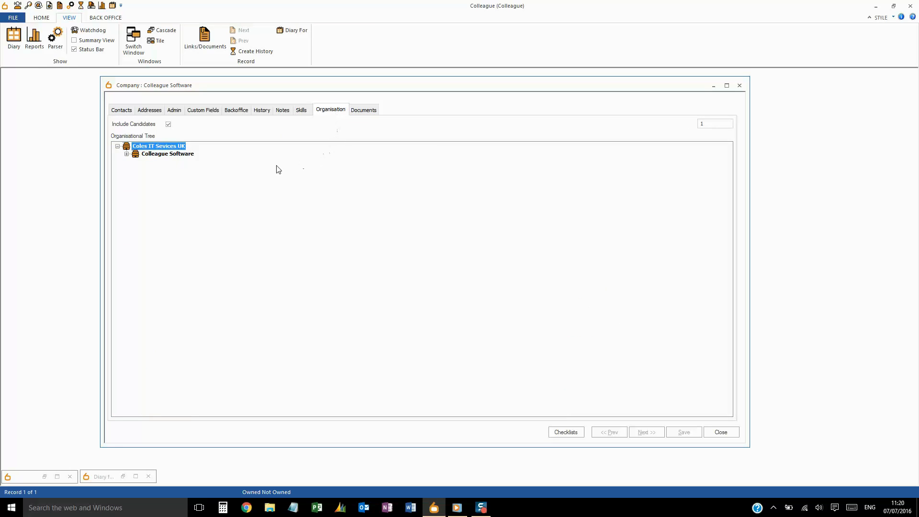
pyautogui.click(126, 154)
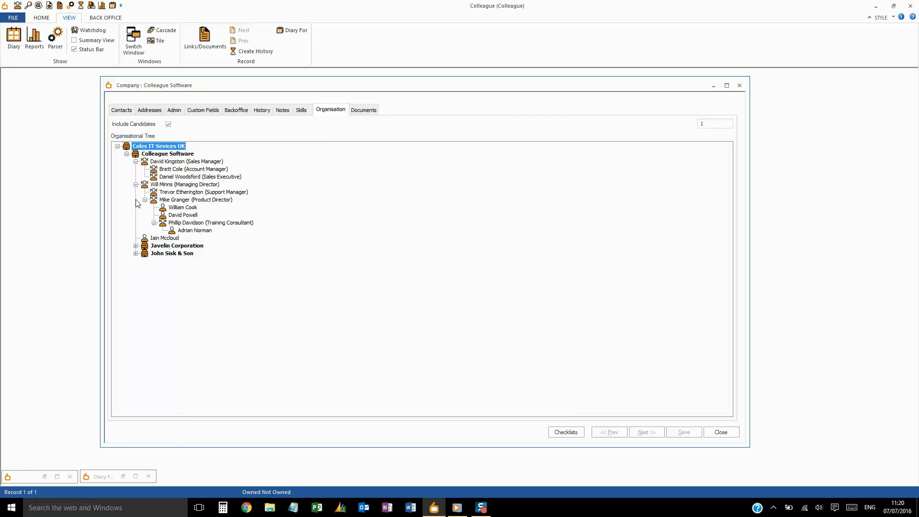
pyautogui.click(135, 245)
pyautogui.scroll(5, 137, 248)
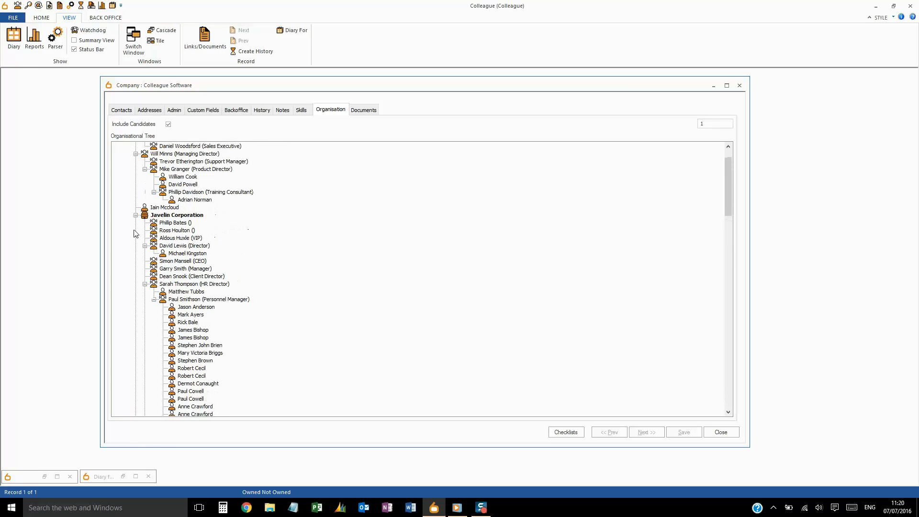
# Examine the reporting lines of the managers and staff under Colleague Software in the organisational tree
pyautogui.click(185, 170)
pyautogui.click(184, 178)
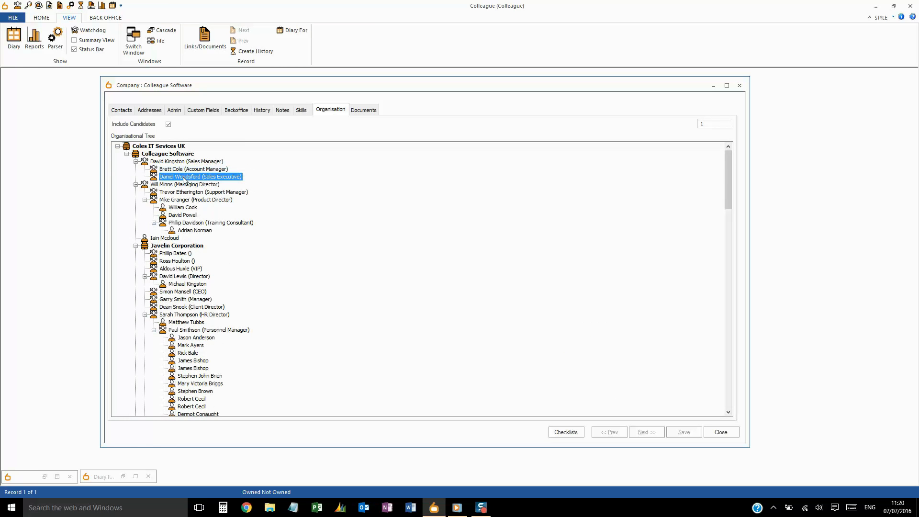
pyautogui.click(184, 185)
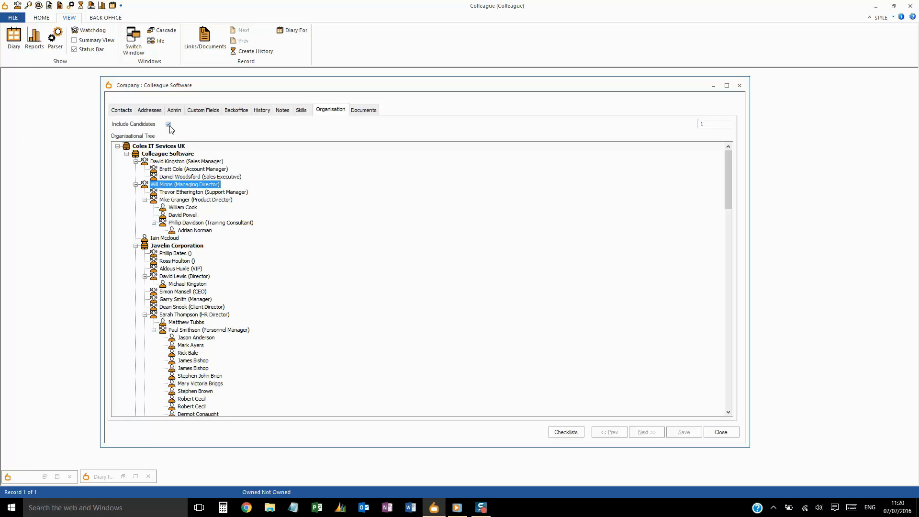
pyautogui.click(173, 192)
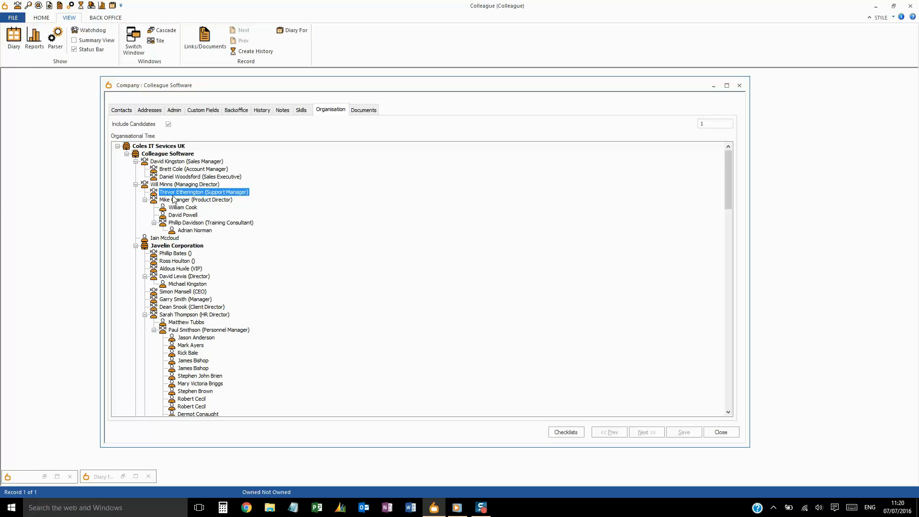
pyautogui.click(173, 199)
pyautogui.click(174, 193)
pyautogui.click(204, 171)
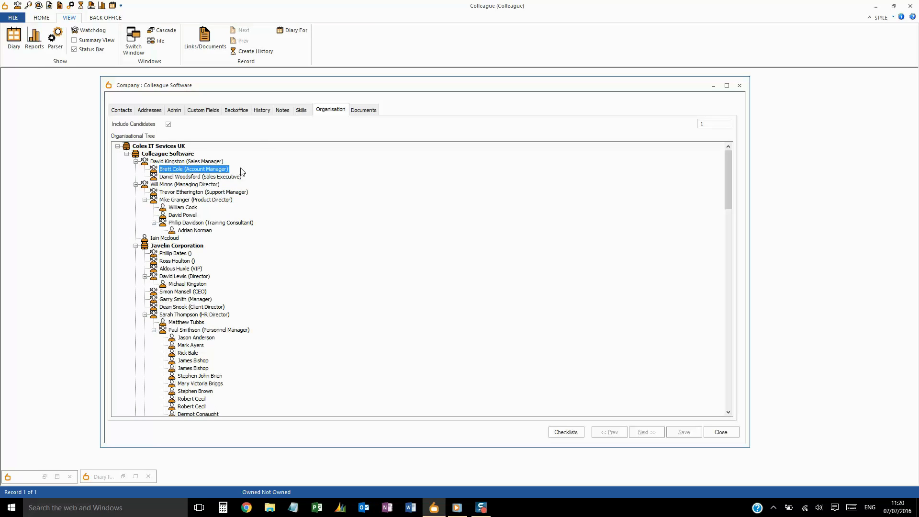
# Check the parent company in Colleague Software's additional details, then close them without saving
pyautogui.click(168, 146)
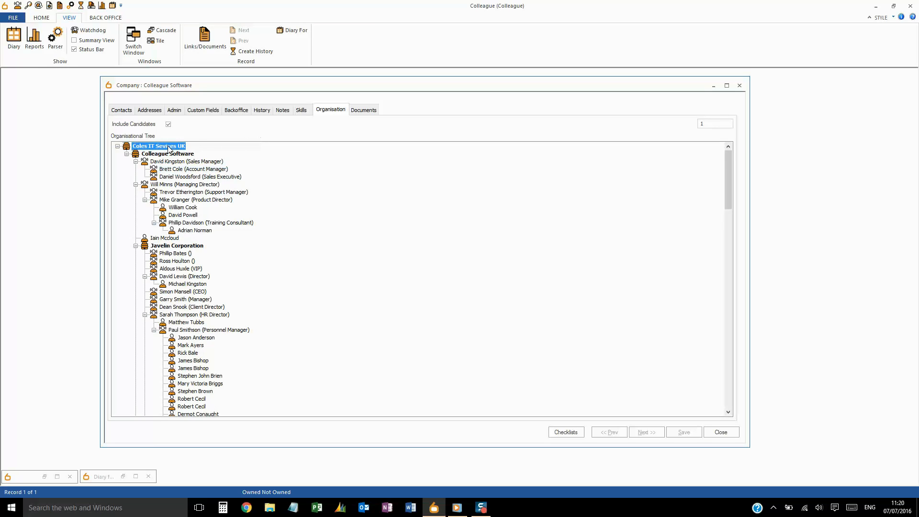
pyautogui.rightClick(262, 136)
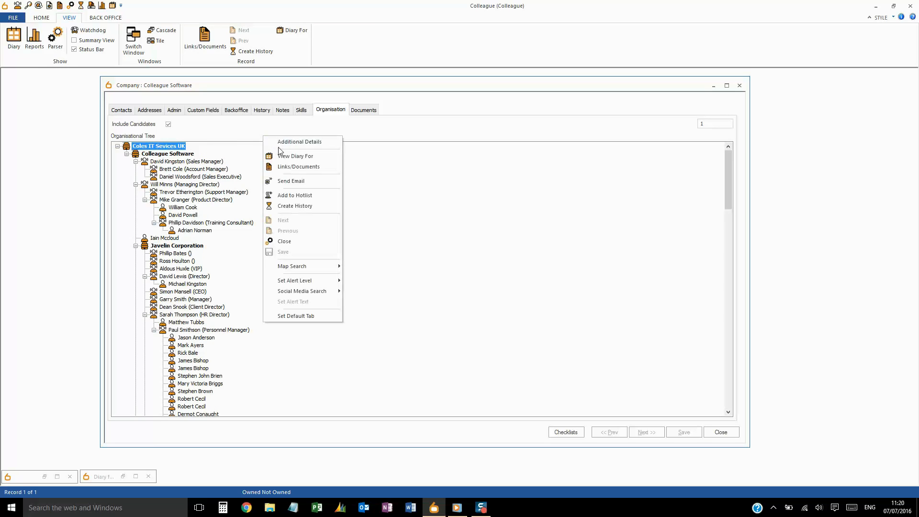
pyautogui.click(296, 146)
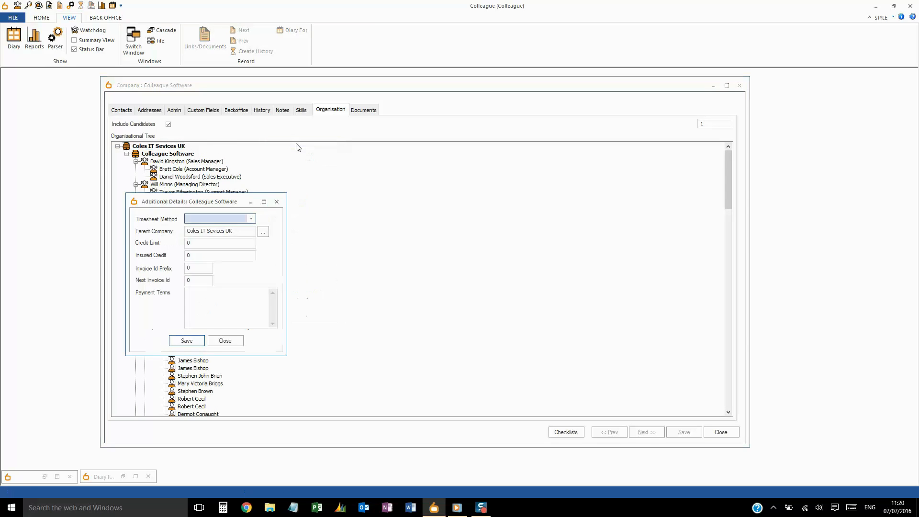
pyautogui.moveTo(247, 231); pyautogui.dragTo(187, 233)
pyautogui.click(243, 232)
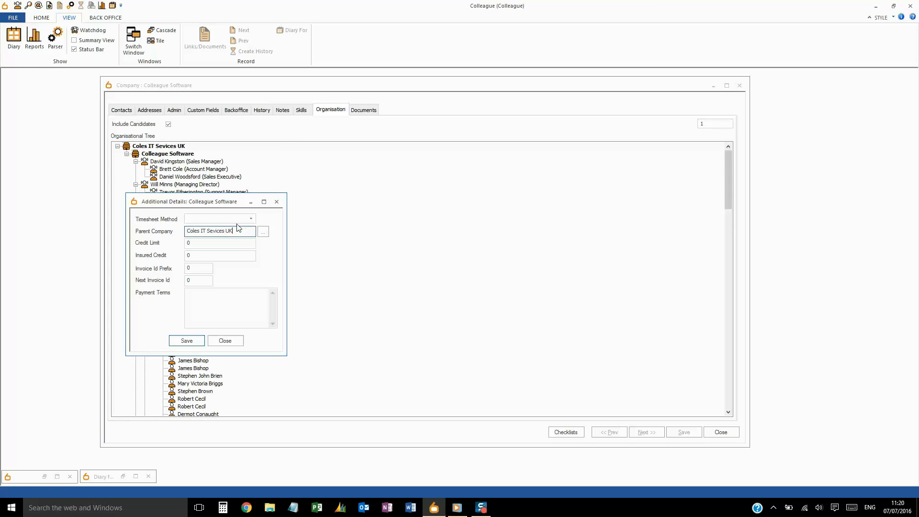
pyautogui.moveTo(227, 206); pyautogui.dragTo(346, 147)
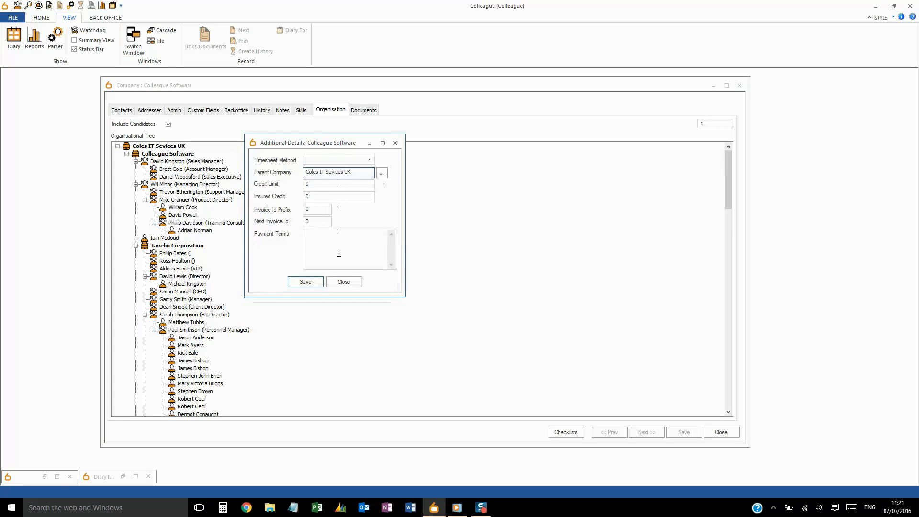
pyautogui.click(348, 283)
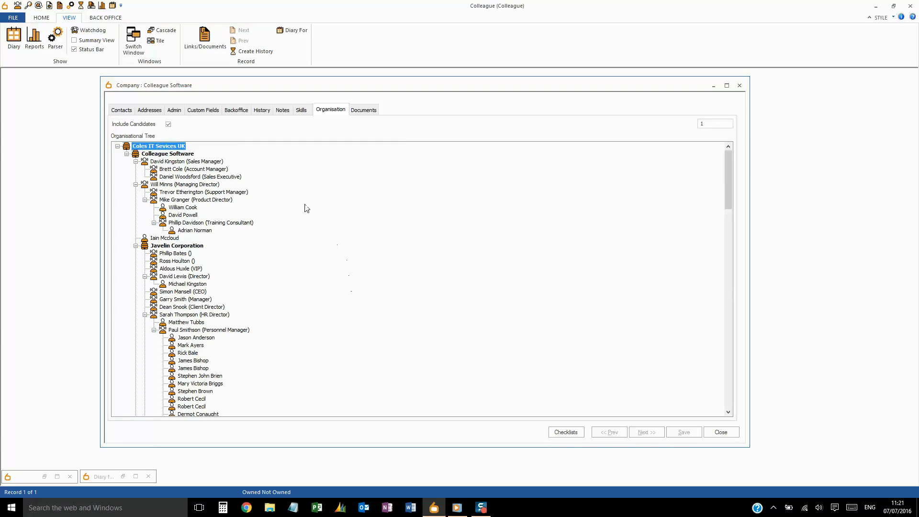
# Review the live requirements, upcoming interviews and current placements on the company dashboard document
pyautogui.click(360, 110)
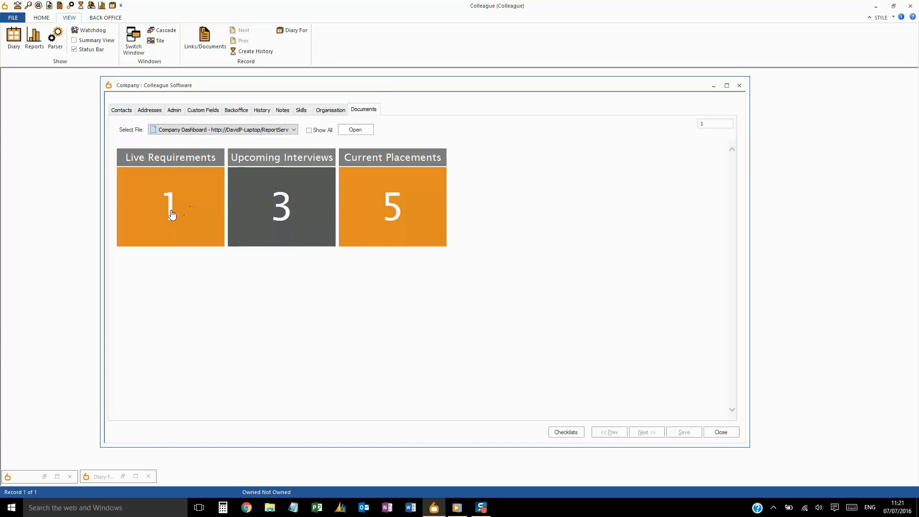
pyautogui.click(170, 216)
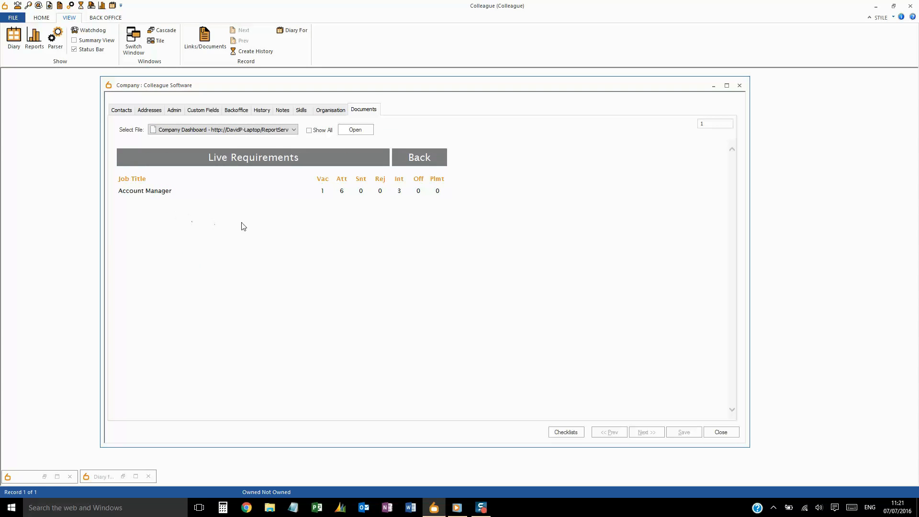
pyautogui.click(420, 161)
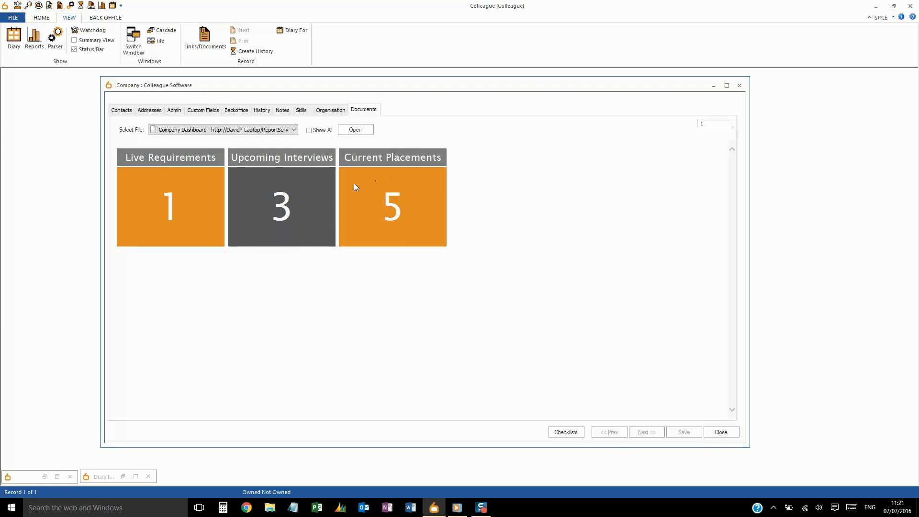
pyautogui.click(286, 213)
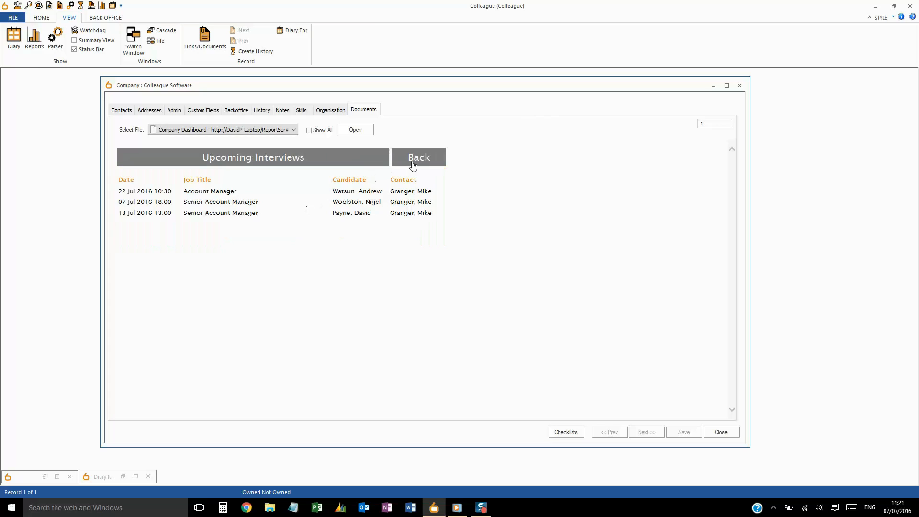
pyautogui.click(418, 162)
pyautogui.click(390, 209)
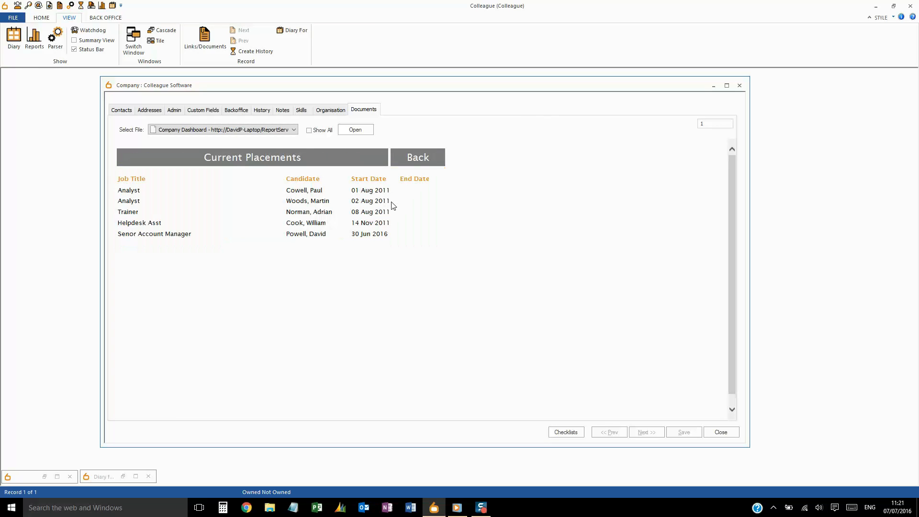
pyautogui.click(418, 162)
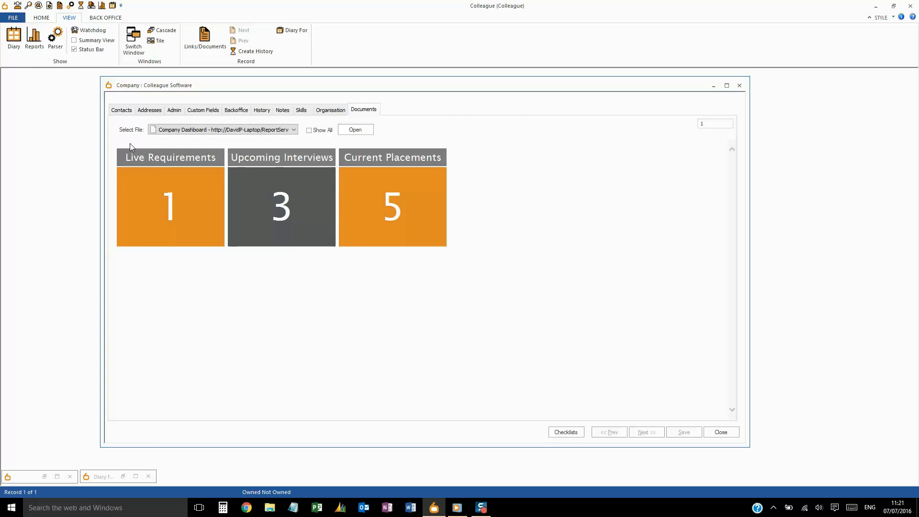
# Open the Product Director's contact record from the company's contacts list
pyautogui.click(124, 113)
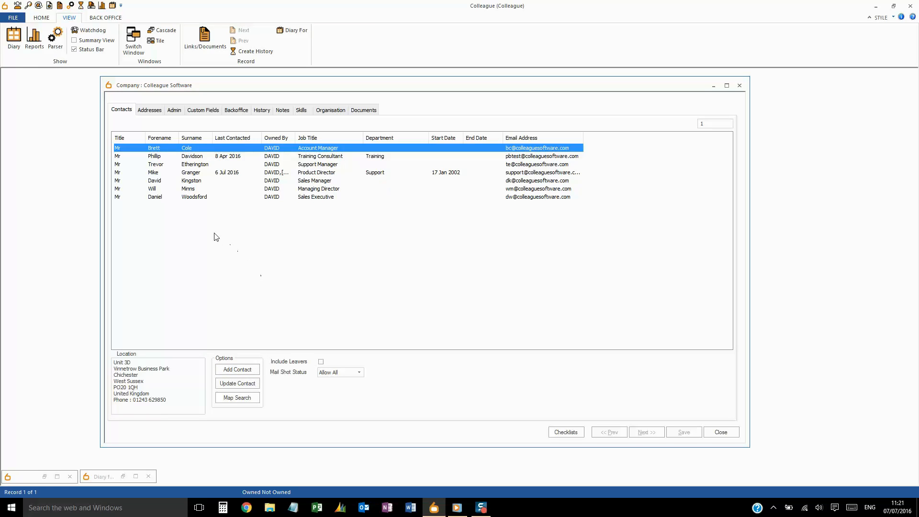
pyautogui.click(200, 173)
pyautogui.doubleClick(199, 174)
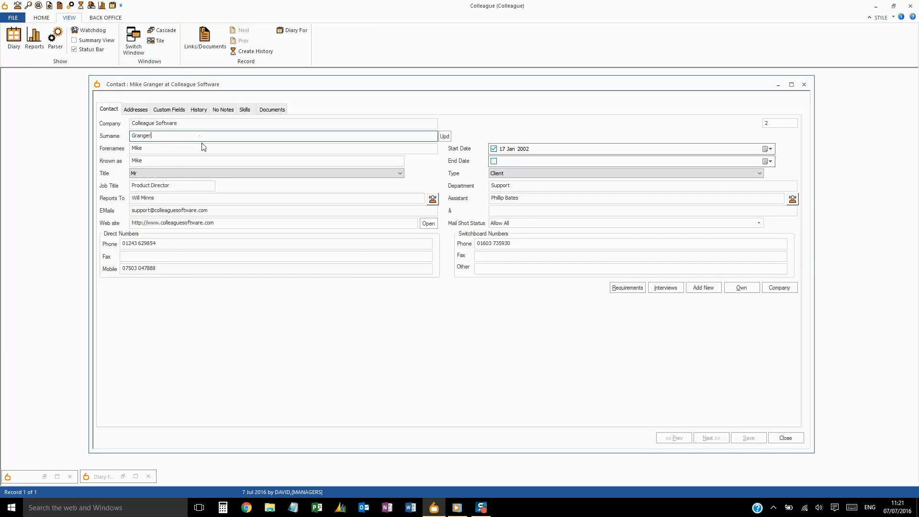
# Look over the contact's known-as name, job title, reporting manager and e-mail fields
pyautogui.click(199, 161)
pyautogui.click(187, 185)
pyautogui.click(196, 199)
pyautogui.click(220, 209)
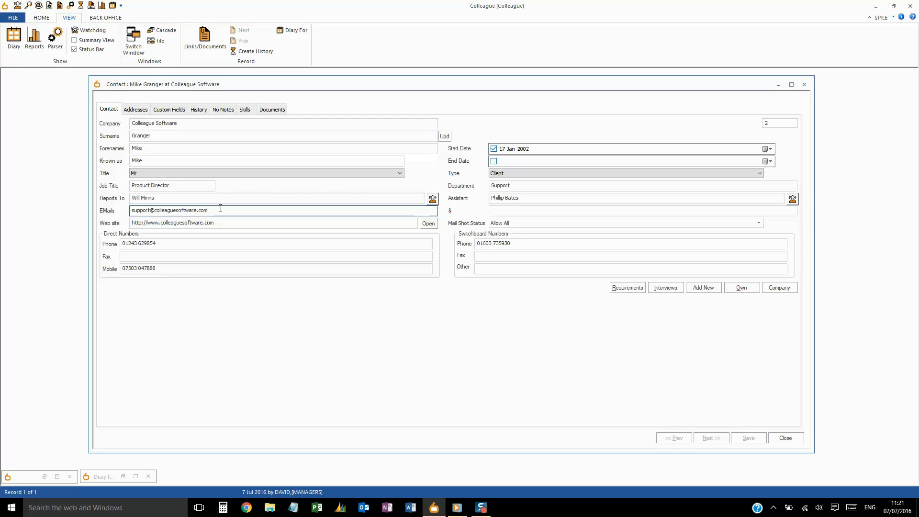
pyautogui.click(220, 198)
pyautogui.moveTo(146, 195); pyautogui.dragTo(132, 204)
pyautogui.click(186, 199)
# Look over the contact's assistant field and the available contact types, leaving the type as Client
pyautogui.tripleClick(518, 198)
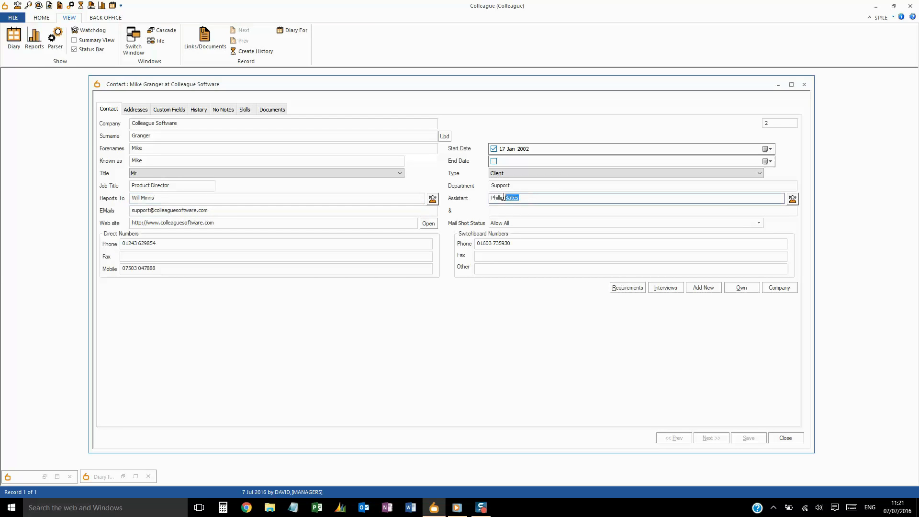
pyautogui.click(523, 202)
pyautogui.click(503, 173)
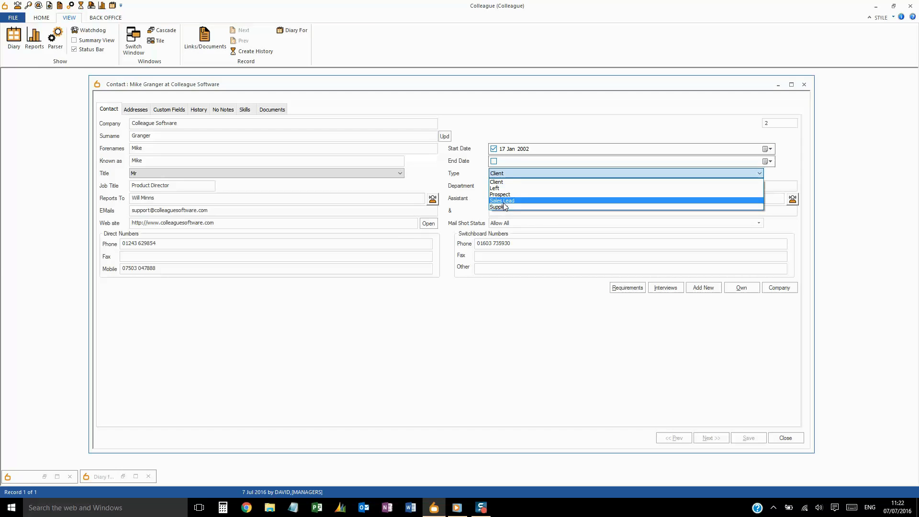
pyautogui.click(502, 174)
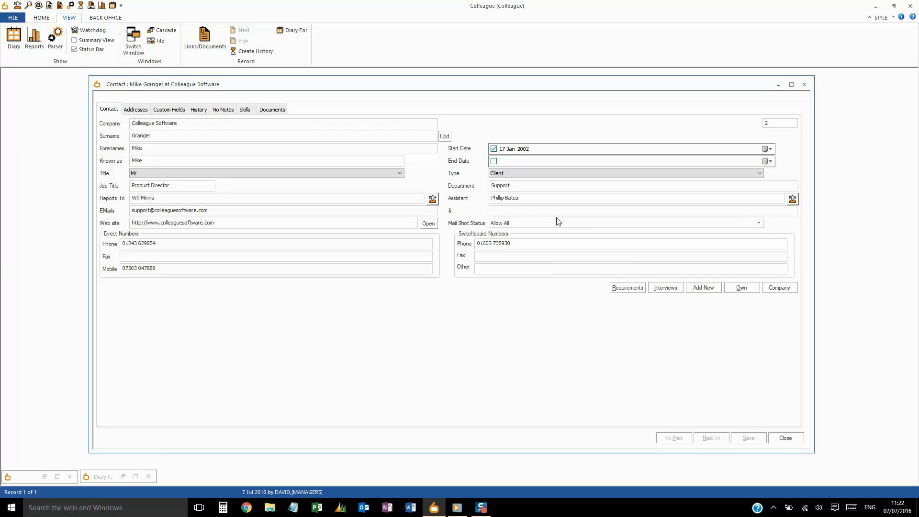
# Check the contact's interviews list and the owner selection of users and groups, closing both without changes
pyautogui.click(672, 291)
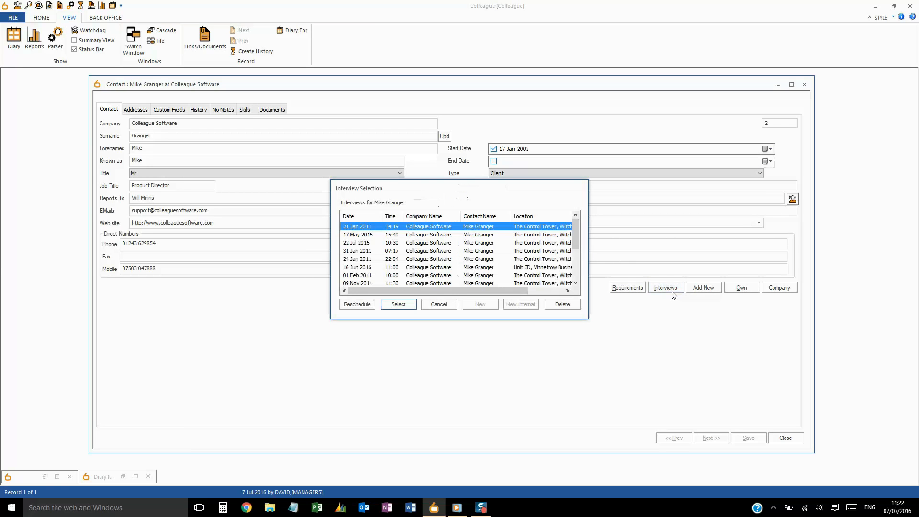
pyautogui.moveTo(578, 238)
pyautogui.mouseDown()
pyautogui.moveTo(575, 265)
pyautogui.moveTo(573, 231)
pyautogui.mouseUp()
pyautogui.click(452, 305)
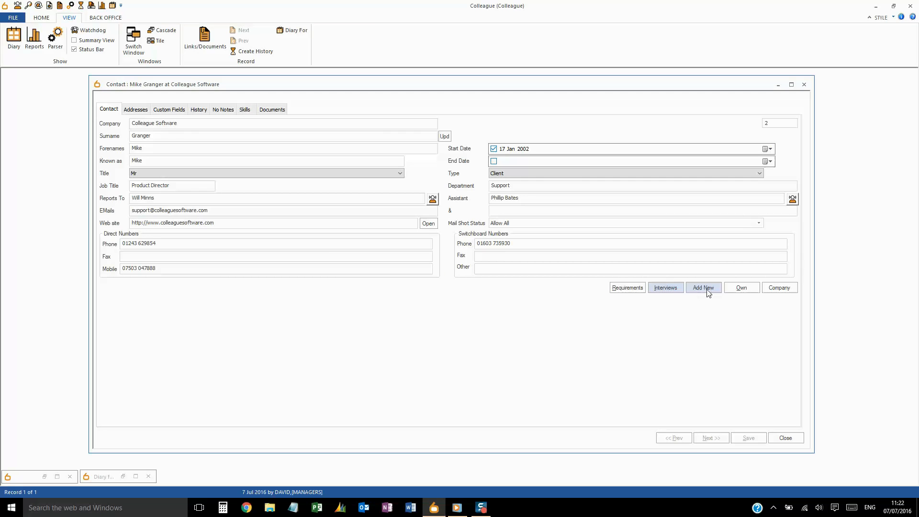
pyautogui.click(741, 288)
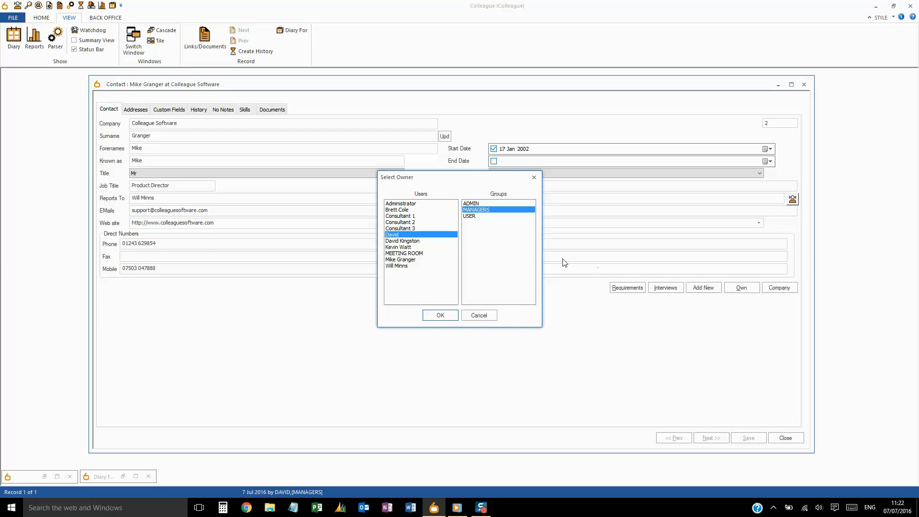
pyautogui.click(482, 316)
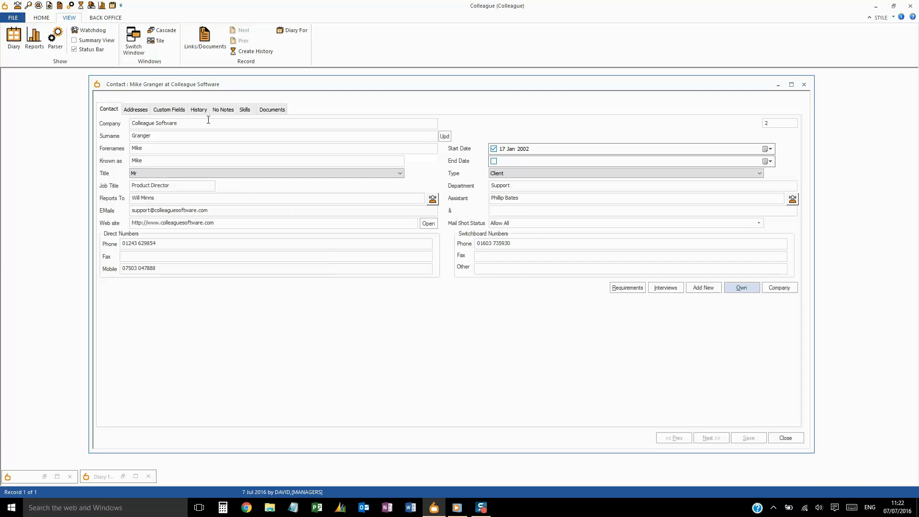
# Look through the company addresses, allocate the Hinckley office to the contact, and display the contact's personal address
pyautogui.click(135, 109)
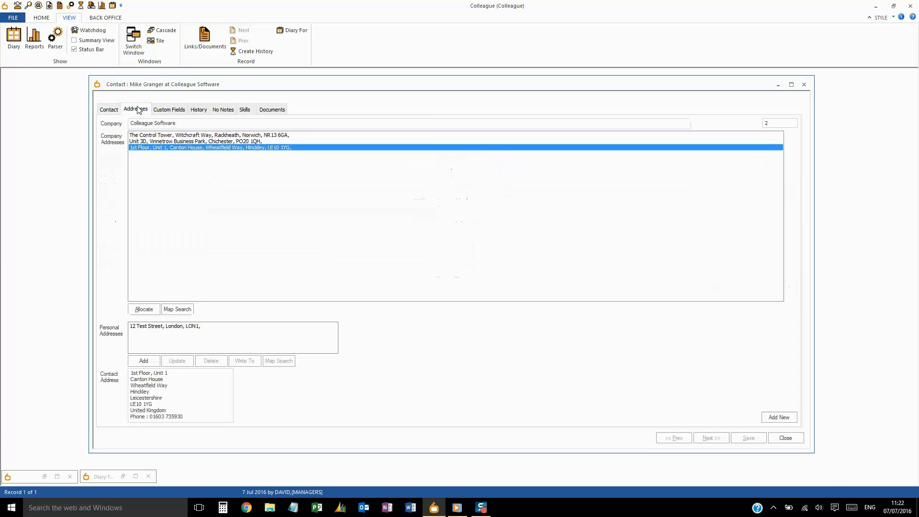
pyautogui.click(168, 136)
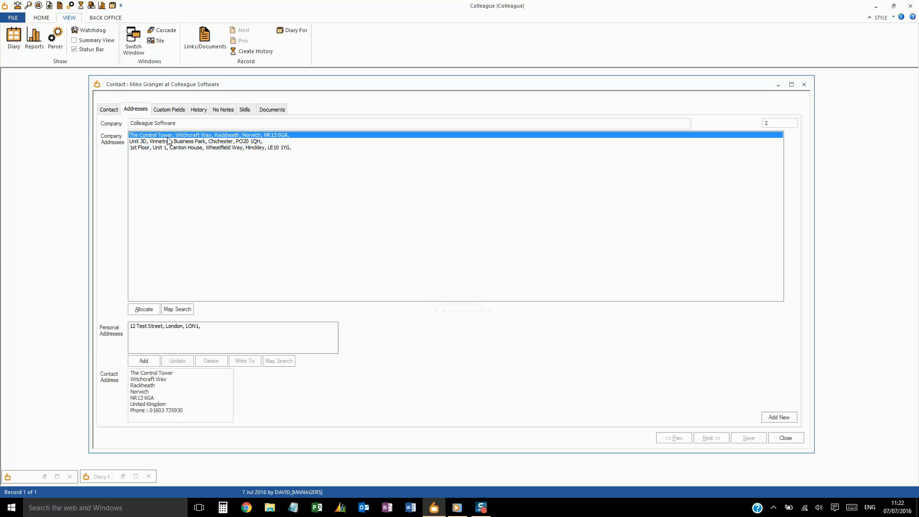
pyautogui.click(168, 141)
pyautogui.click(168, 148)
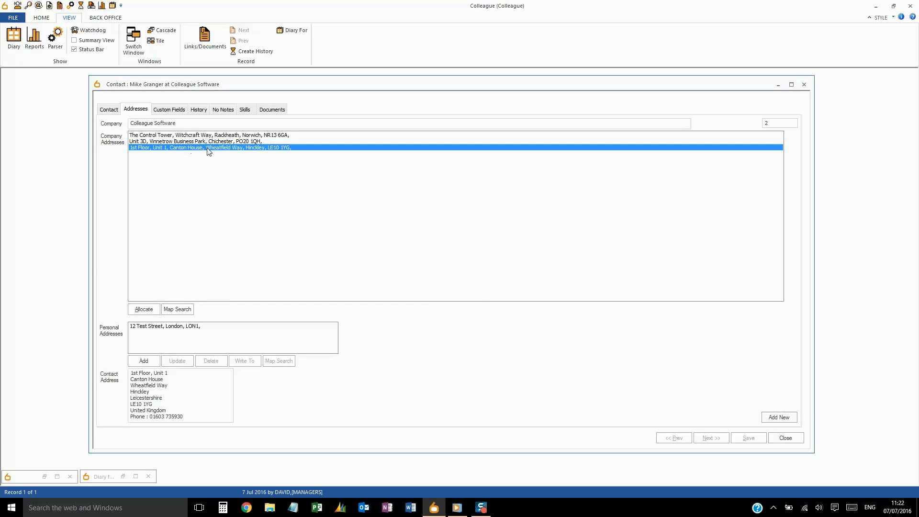
pyautogui.click(145, 310)
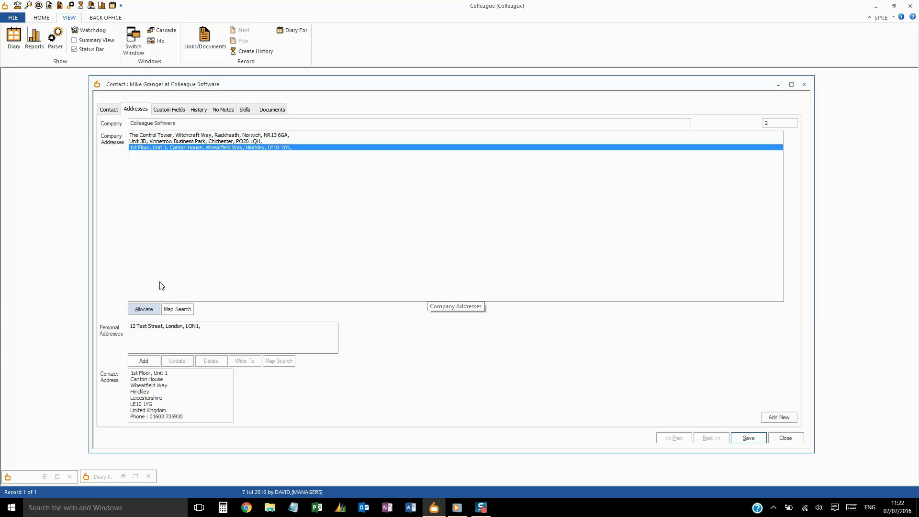
pyautogui.click(149, 327)
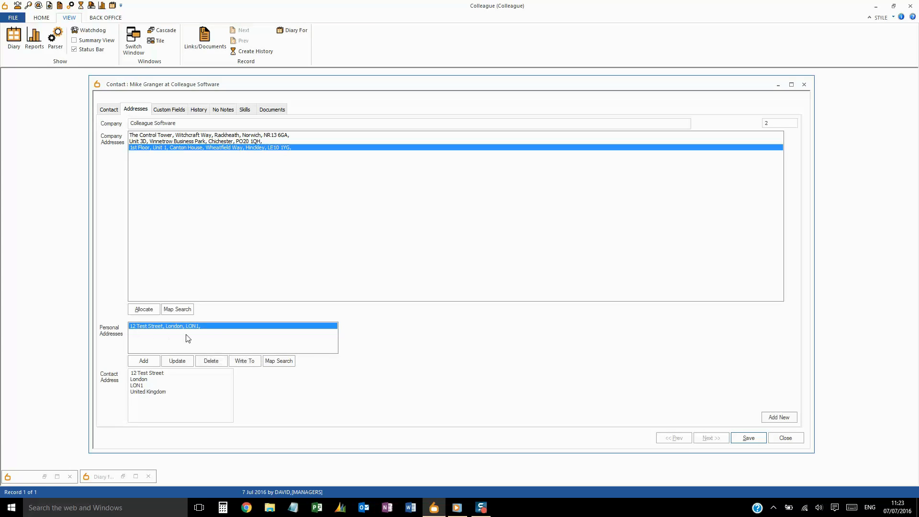
# Look over the Contact Source options and Flag 1 in the contact's custom fields without choosing new values
pyautogui.click(175, 111)
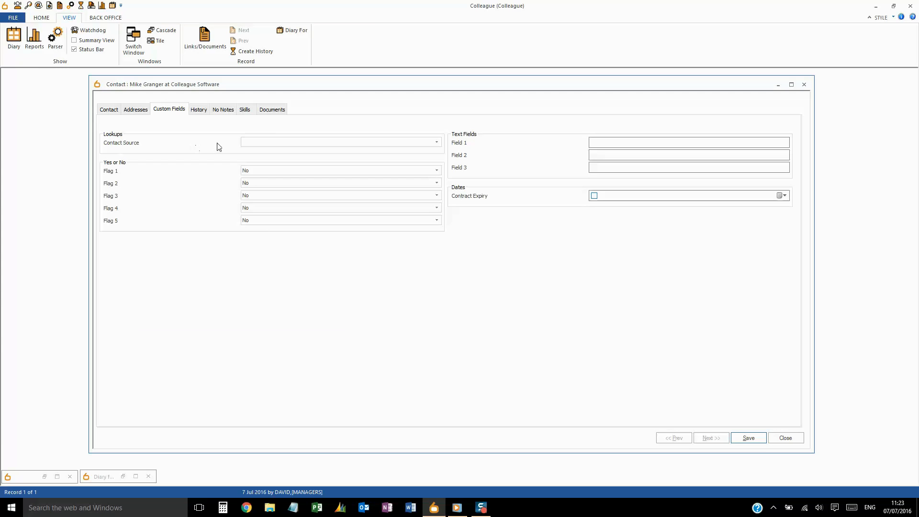
pyautogui.click(259, 143)
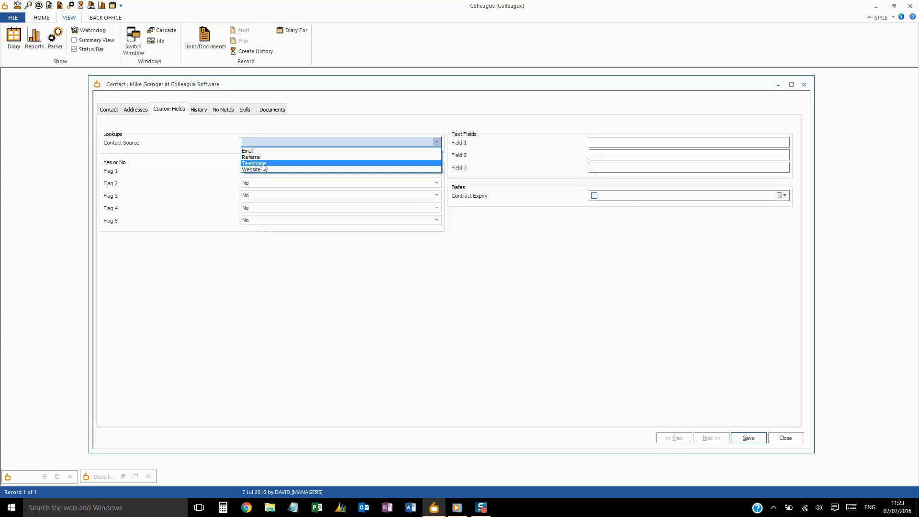
pyautogui.click(264, 141)
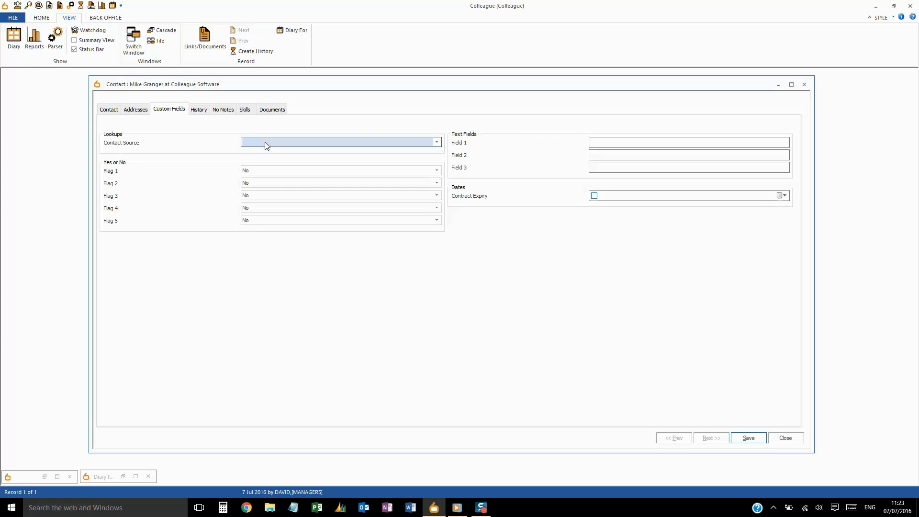
pyautogui.click(267, 169)
pyautogui.click(268, 168)
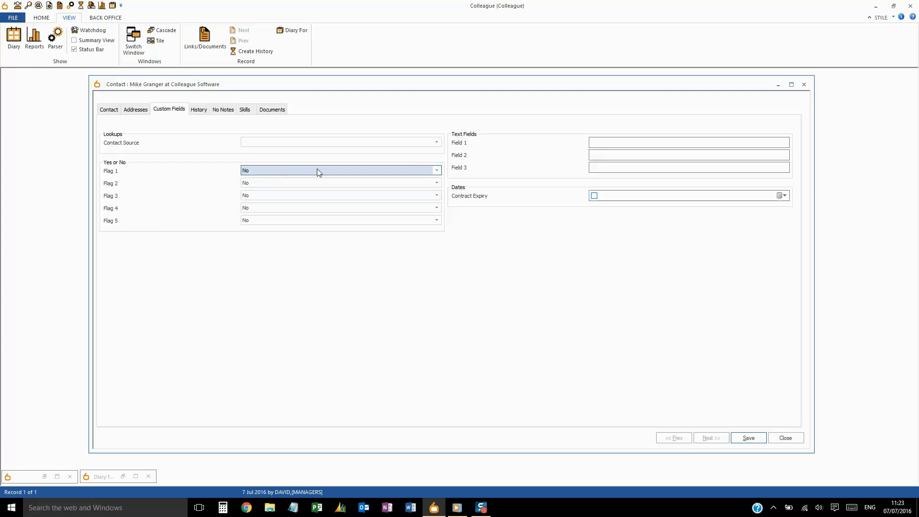
# Go through the three custom text fields and set the Contract Expiry date to 07 Jul 2016
pyautogui.click(604, 143)
pyautogui.click(605, 156)
pyautogui.click(597, 167)
pyautogui.click(782, 196)
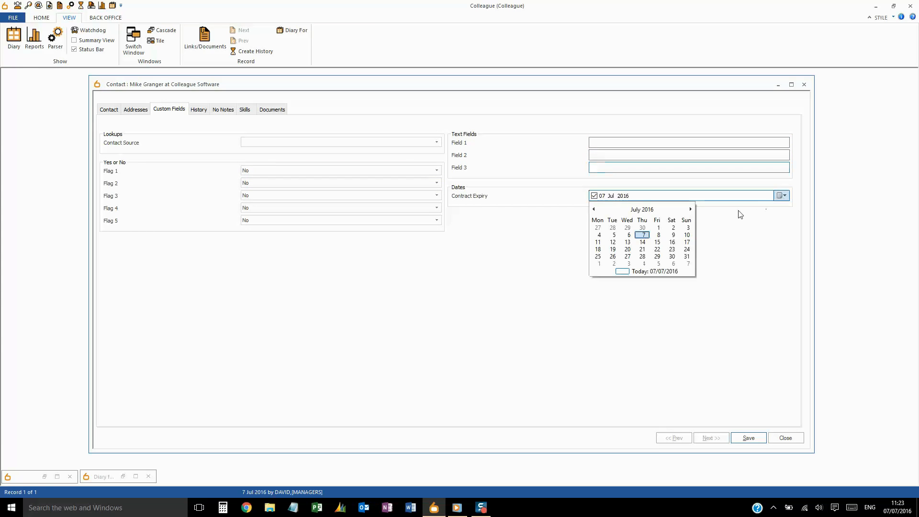
pyautogui.click(643, 235)
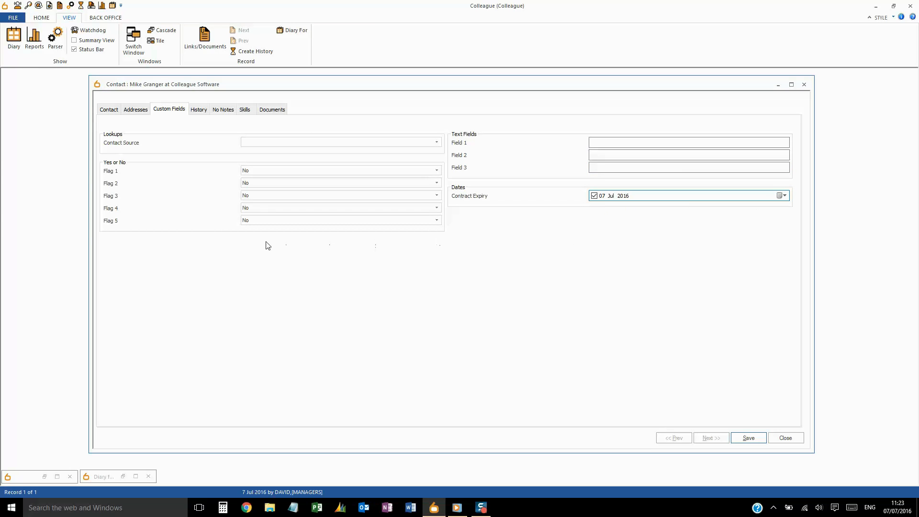
# Review the contact's history entries and notes sections
pyautogui.click(201, 114)
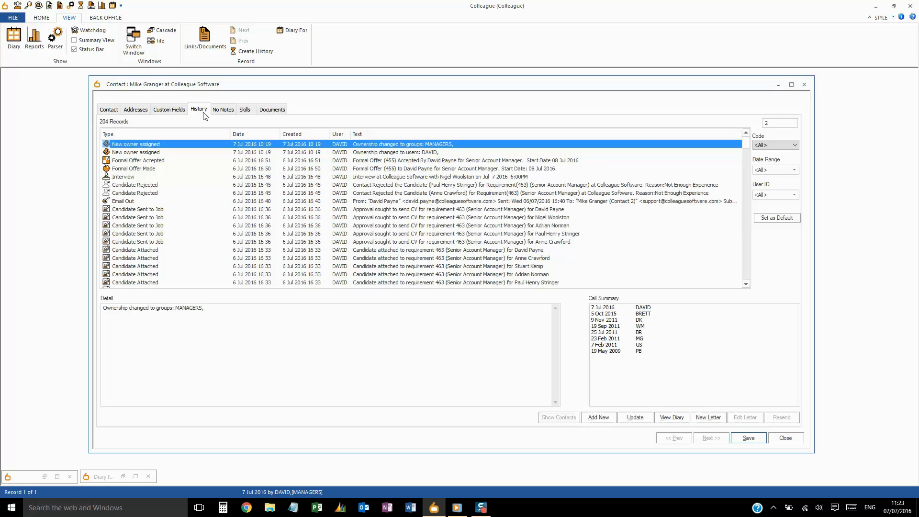
pyautogui.click(228, 114)
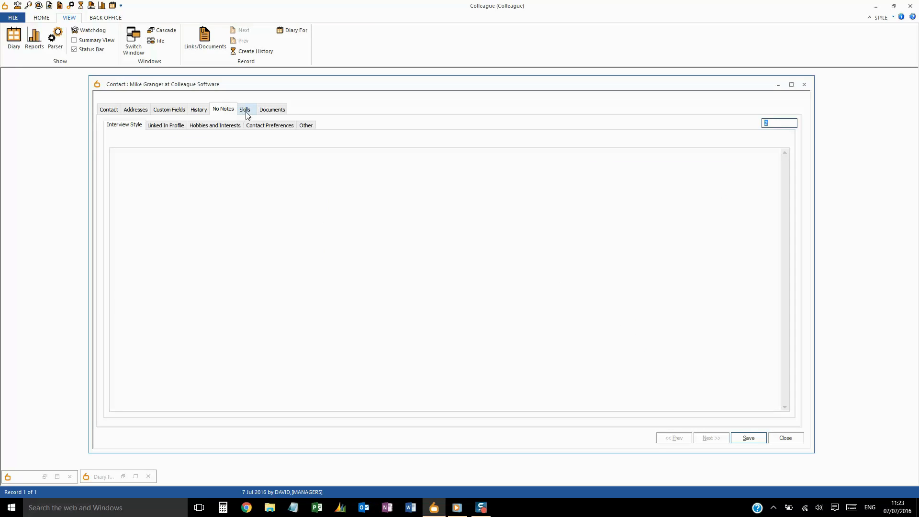
# Browse the available skill categories for the contact, including Analytics, Automotive, Business Process Improvement and Childcare
pyautogui.click(247, 112)
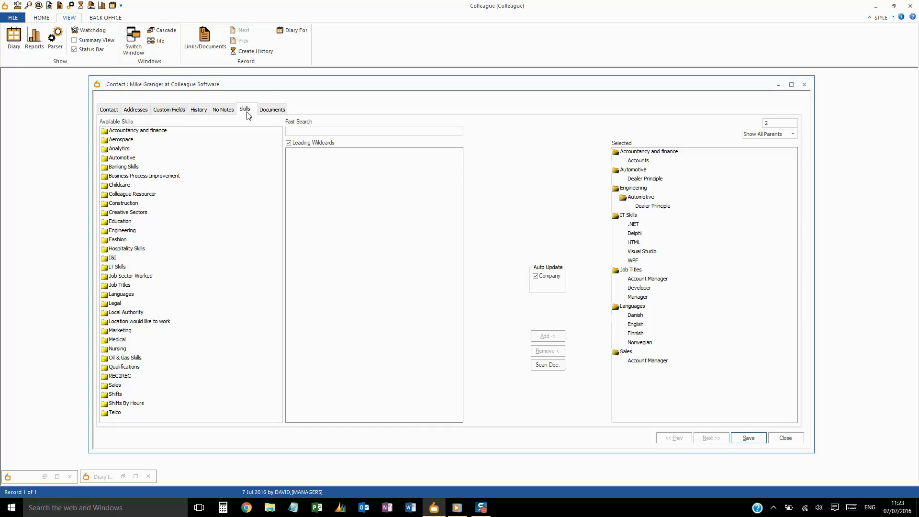
pyautogui.click(148, 150)
pyautogui.click(150, 159)
pyautogui.click(152, 176)
pyautogui.click(148, 186)
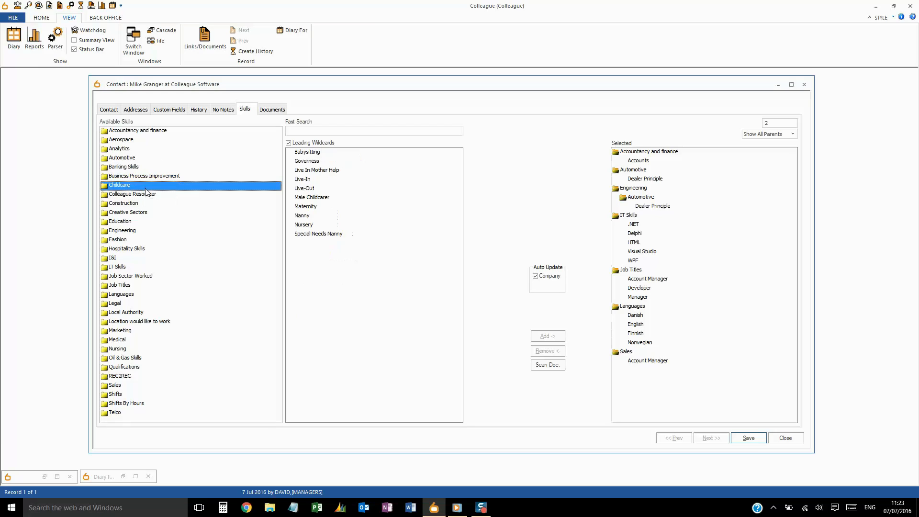
# Search the skills for "Account", add Accountant under Job Titles to the contact's selected skills, and save the record
pyautogui.click(292, 132)
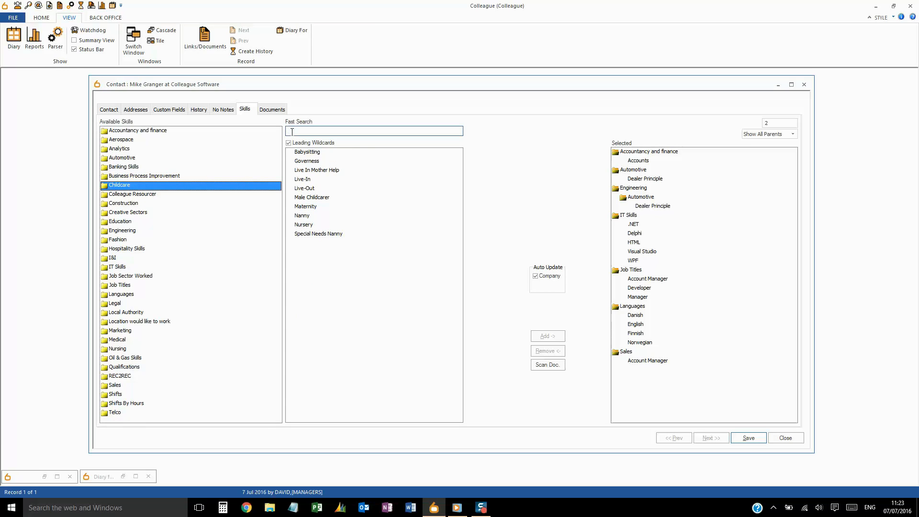
pyautogui.write('Account')
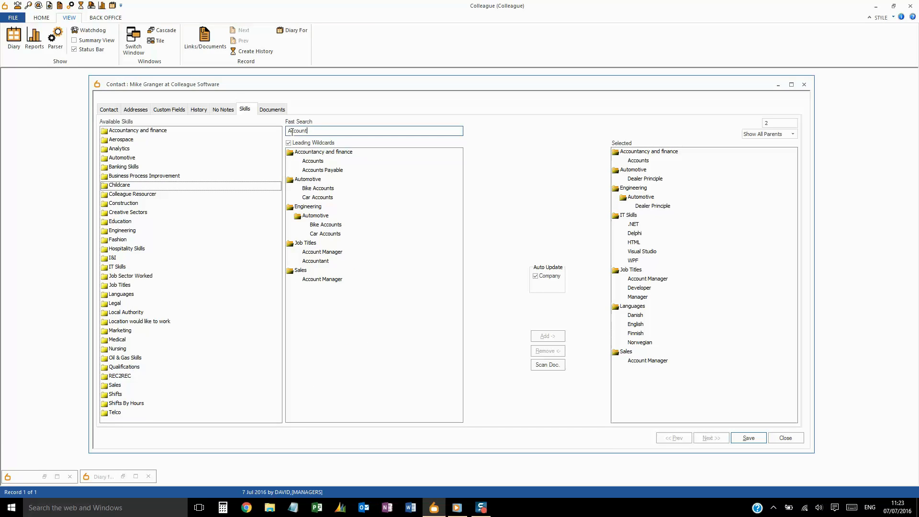
pyautogui.click(323, 262)
pyautogui.doubleClick(323, 263)
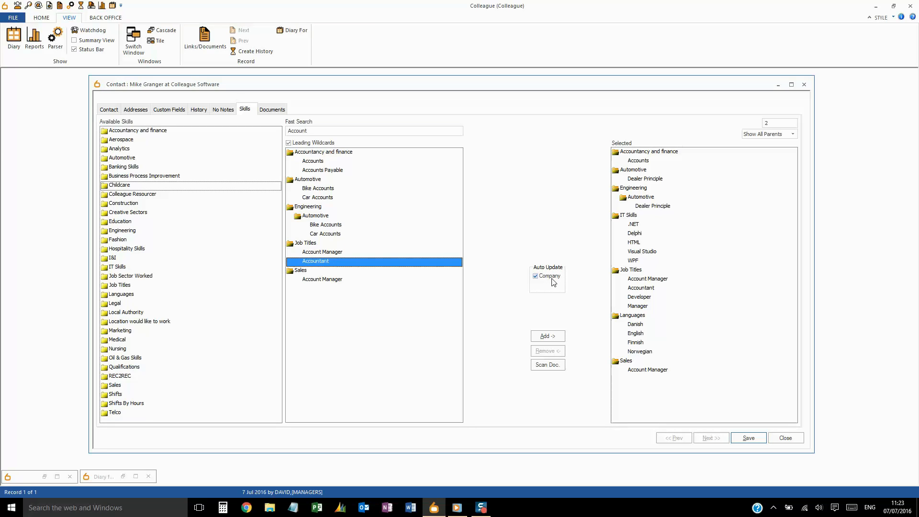
pyautogui.click(748, 440)
# Review the live requirements, upcoming interviews and current placements on the Contact Dashboard document, then close the contact record
pyautogui.click(276, 112)
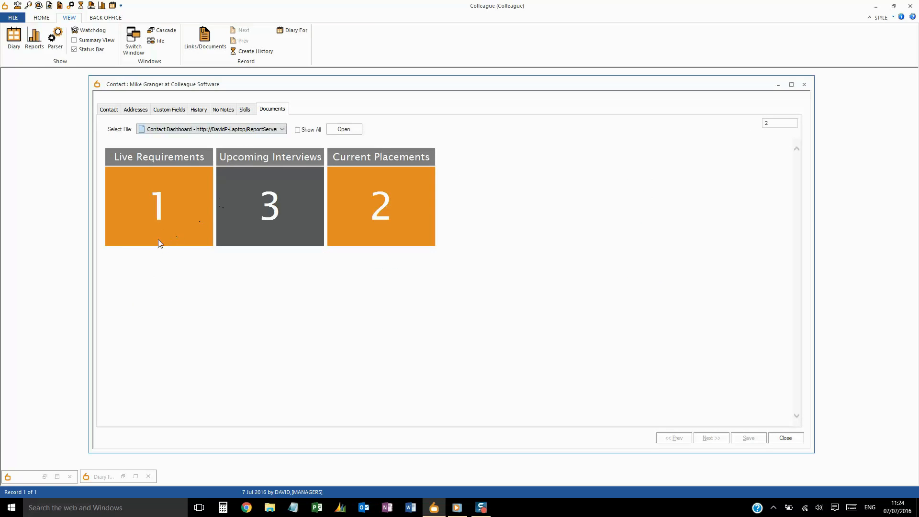
pyautogui.click(159, 215)
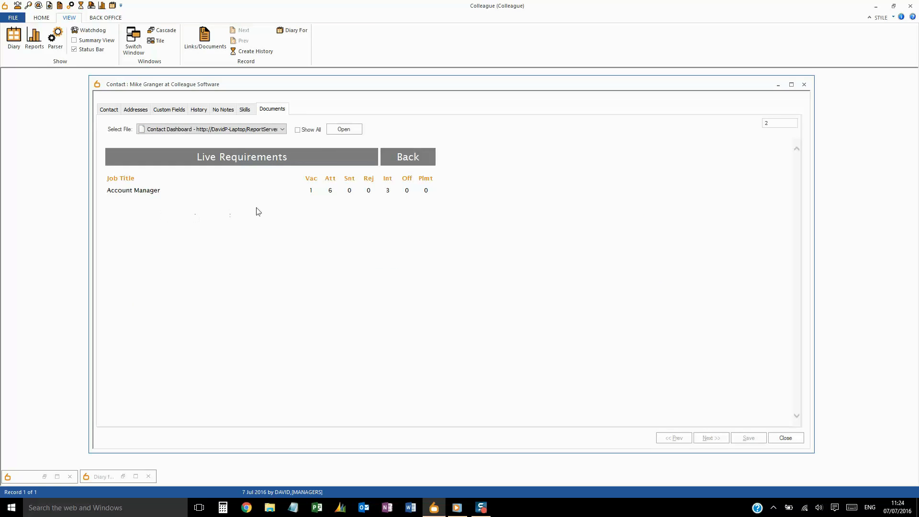
pyautogui.click(403, 162)
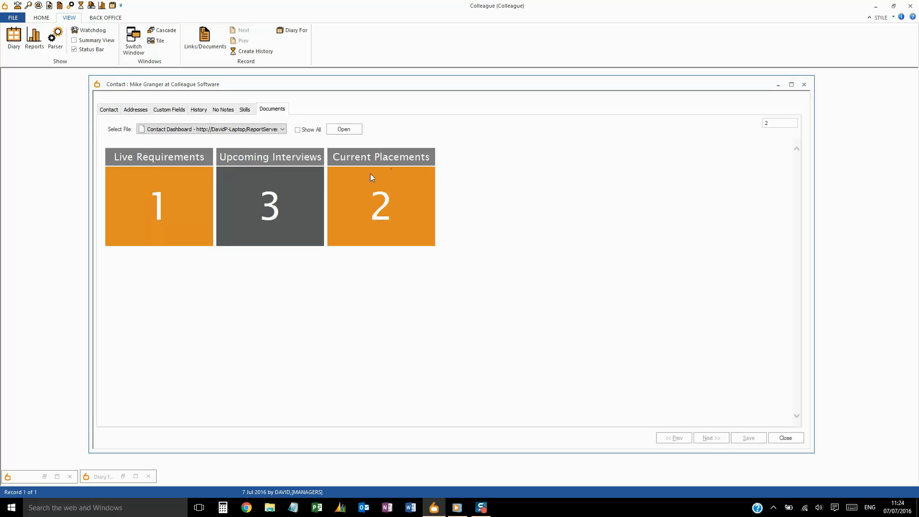
pyautogui.click(273, 211)
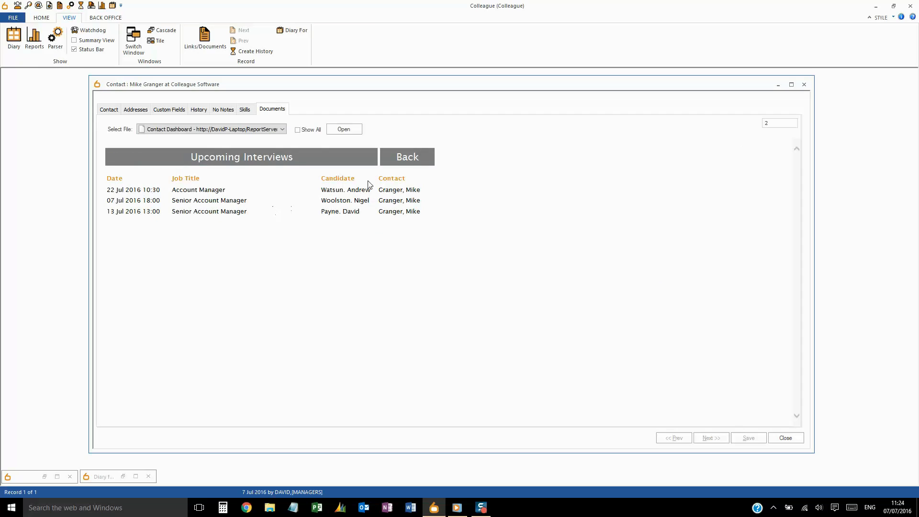
pyautogui.click(400, 159)
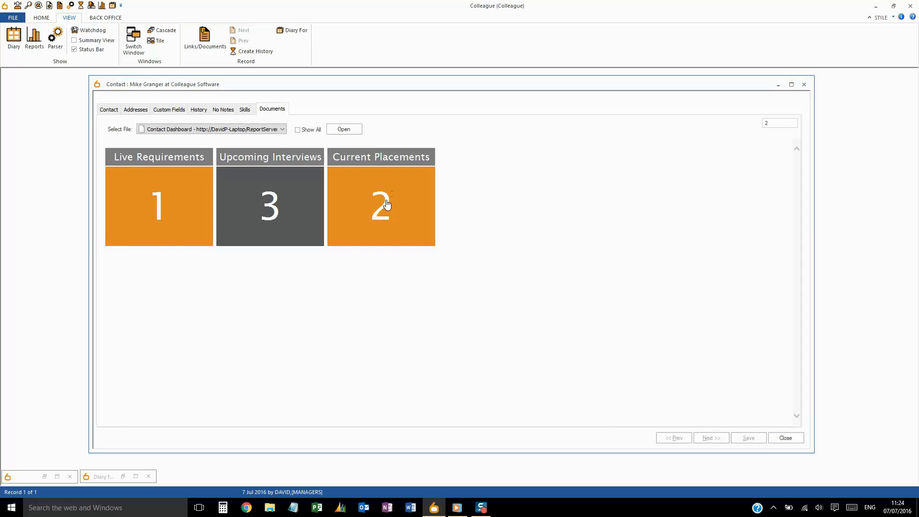
pyautogui.click(385, 203)
pyautogui.click(402, 166)
pyautogui.click(108, 110)
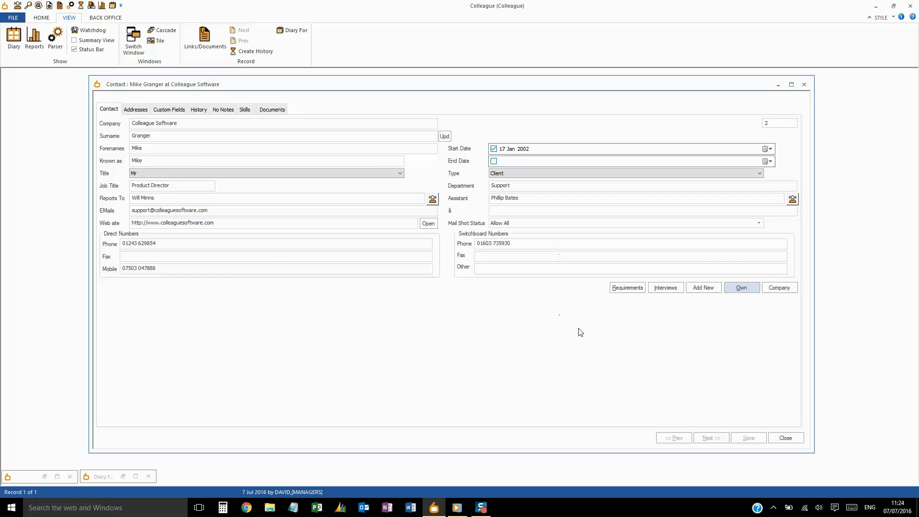
pyautogui.click(785, 437)
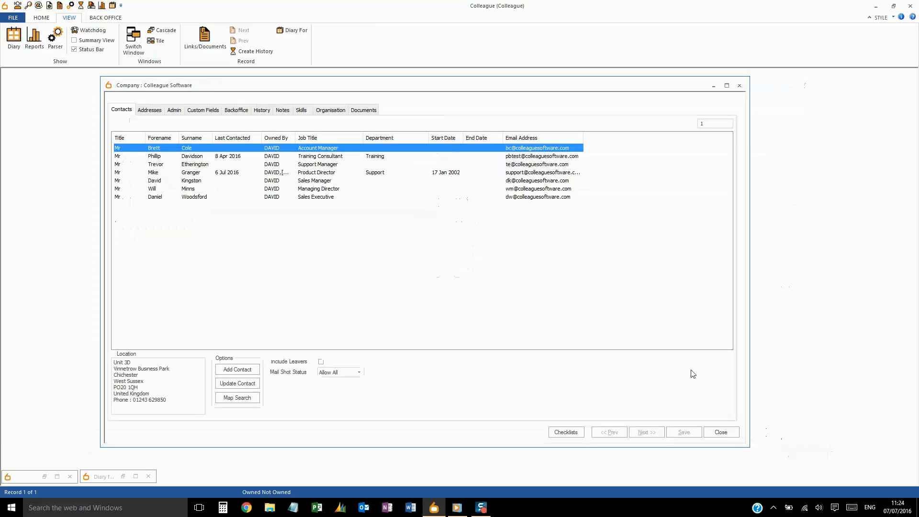
# Open the contact record of the company's Training Consultant
pyautogui.doubleClick(202, 156)
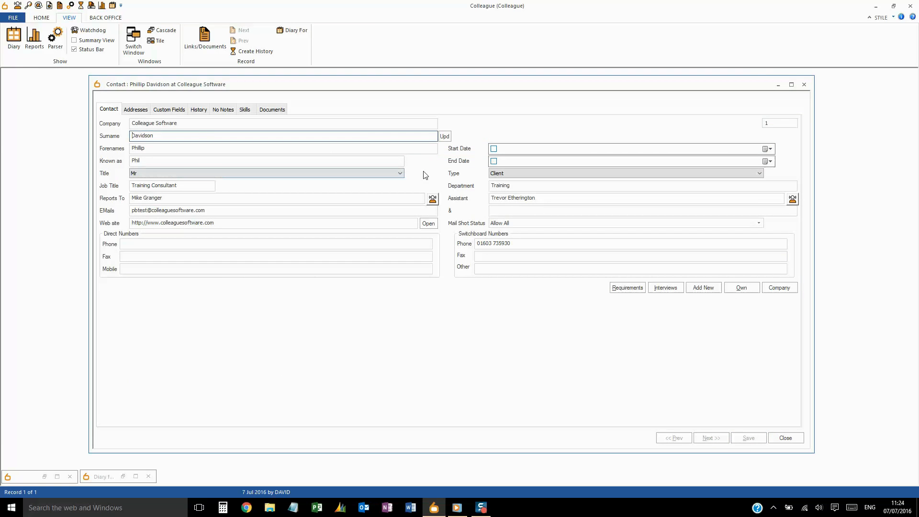
pyautogui.rightClick(425, 174)
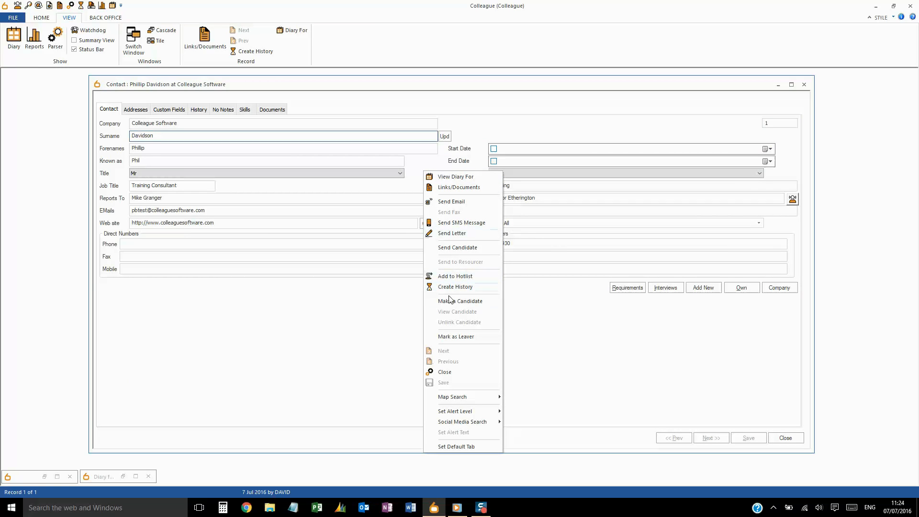
pyautogui.click(469, 337)
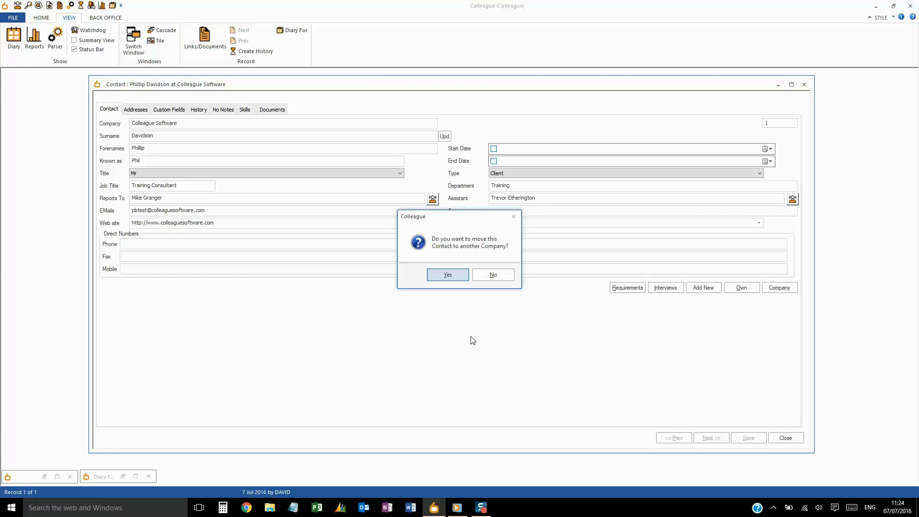
pyautogui.click(490, 275)
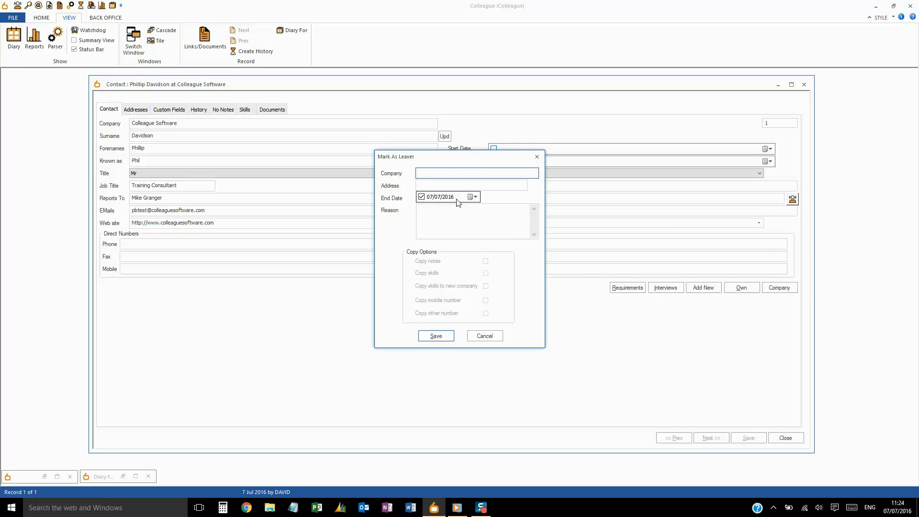
pyautogui.click(421, 196)
pyautogui.click(484, 336)
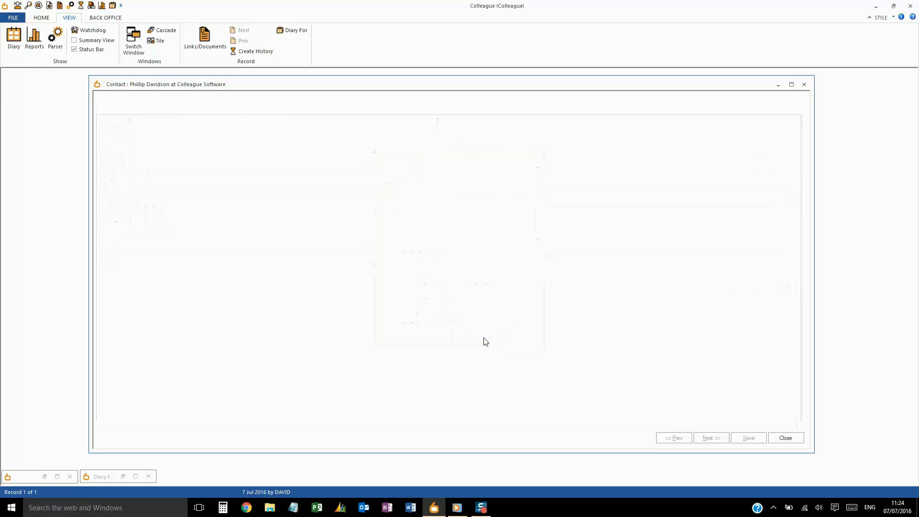
# Mark the contact as a leaver moving to another company, searching for "Javel" and choosing Javelin Corporation
pyautogui.rightClick(448, 292)
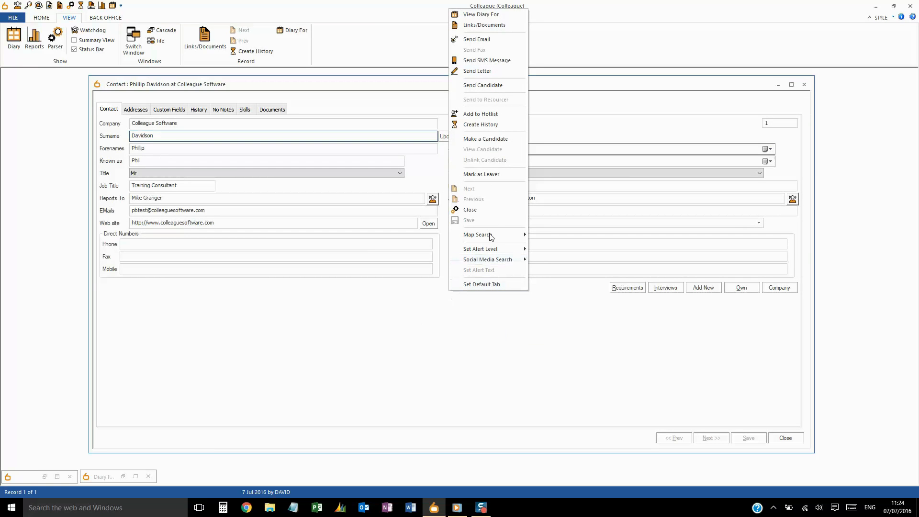
pyautogui.click(482, 175)
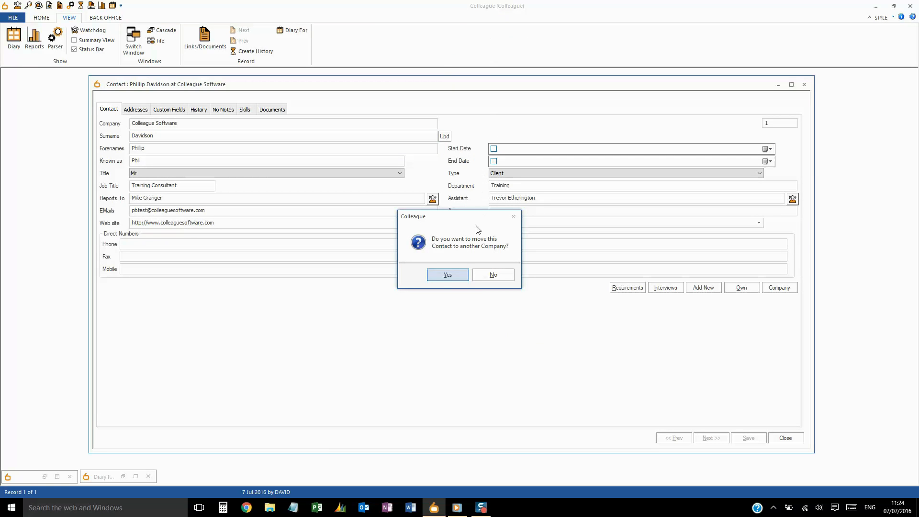
pyautogui.click(453, 273)
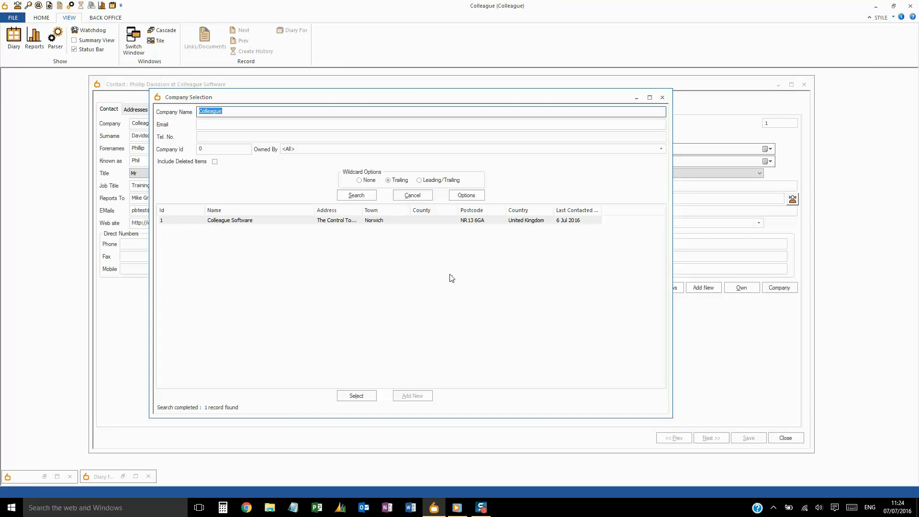
pyautogui.write('Javel')
pyautogui.press('Return')
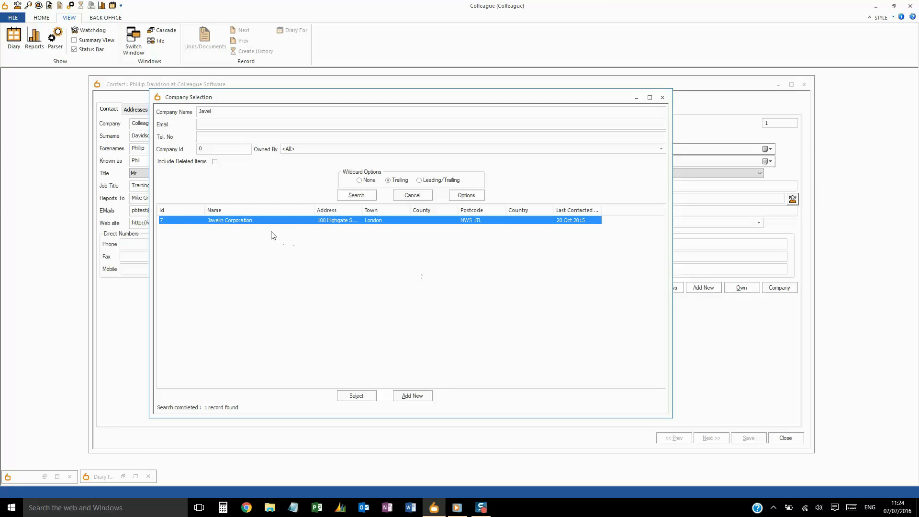
pyautogui.doubleClick(265, 219)
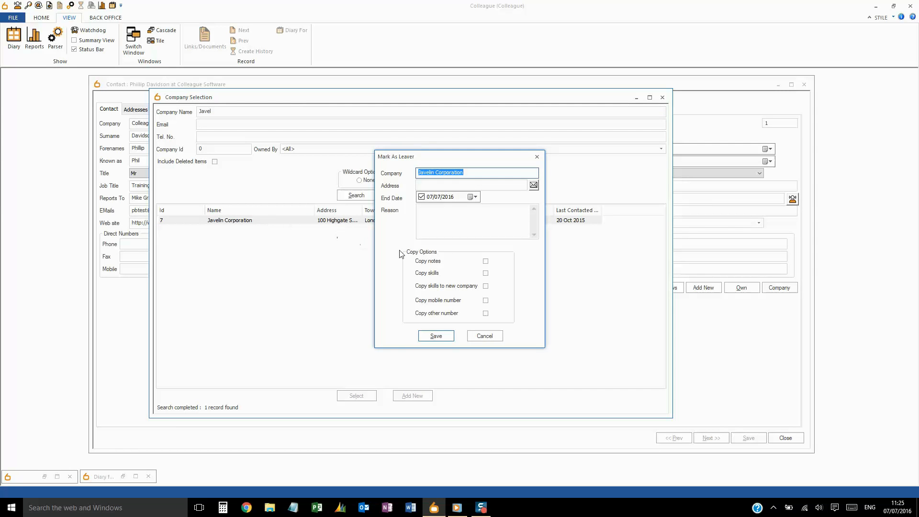
# Enable copying of notes, skills, skills to the new company, mobile number and other number for the leaver
pyautogui.click(486, 261)
pyautogui.click(485, 273)
pyautogui.click(486, 286)
pyautogui.click(485, 300)
pyautogui.click(486, 313)
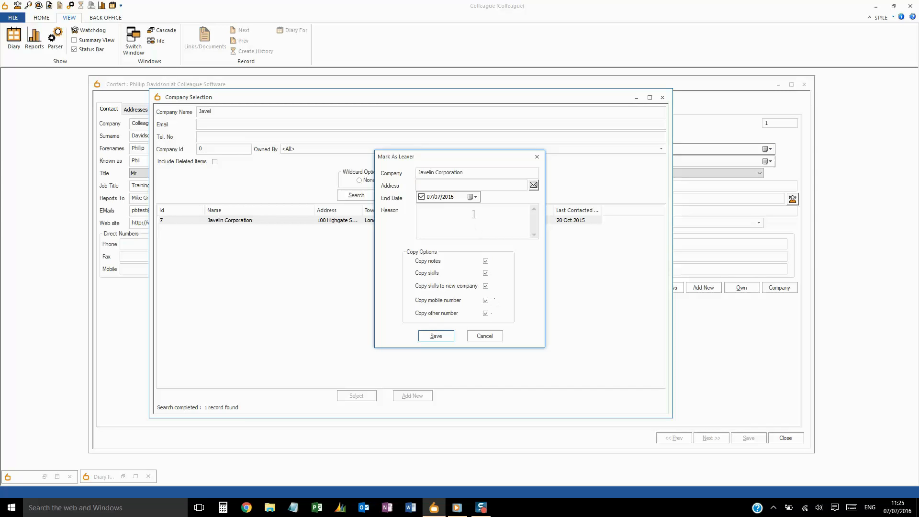
# Set the leaver's end date to 05 Jul 2016 and select Javelin Corporation's address for the new position
pyautogui.click(474, 197)
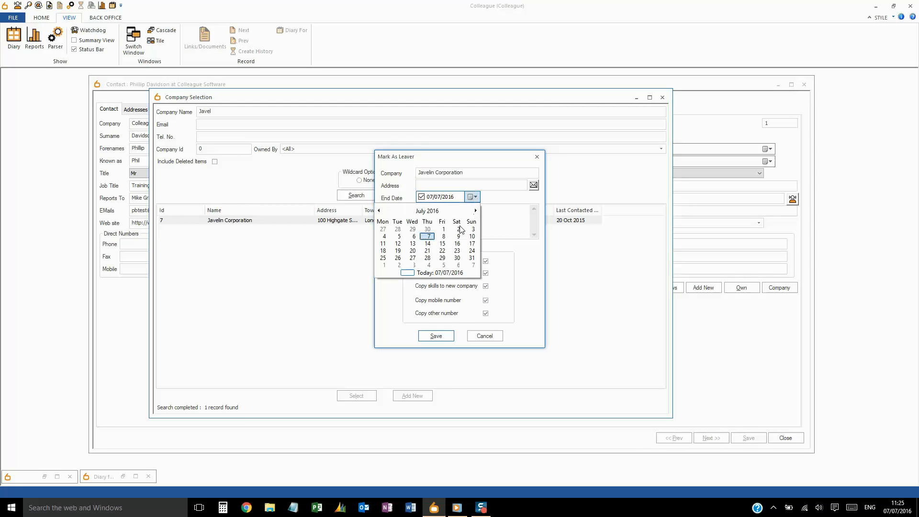
pyautogui.click(399, 239)
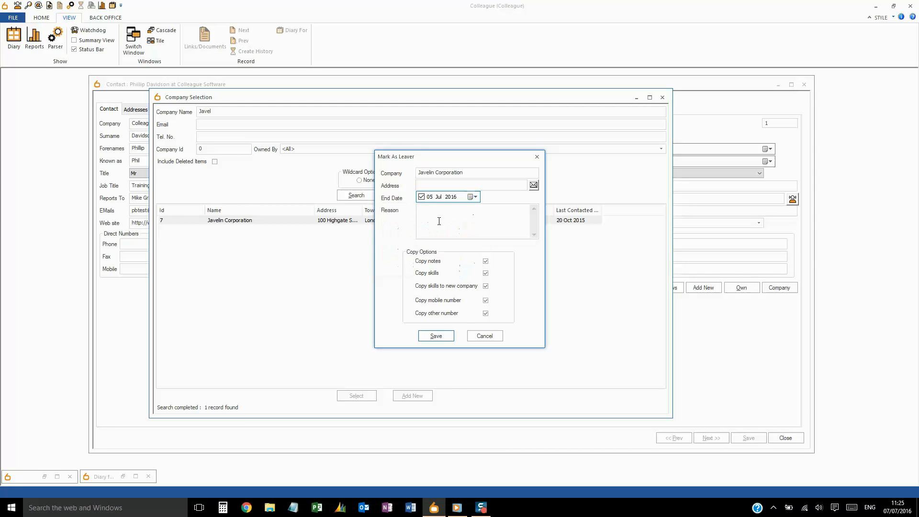
pyautogui.click(533, 185)
pyautogui.click(458, 233)
pyautogui.doubleClick(458, 233)
# Enter "Promotion" as the reason for leaving and save the leaver details
pyautogui.click(436, 224)
pyautogui.write('Promtion')
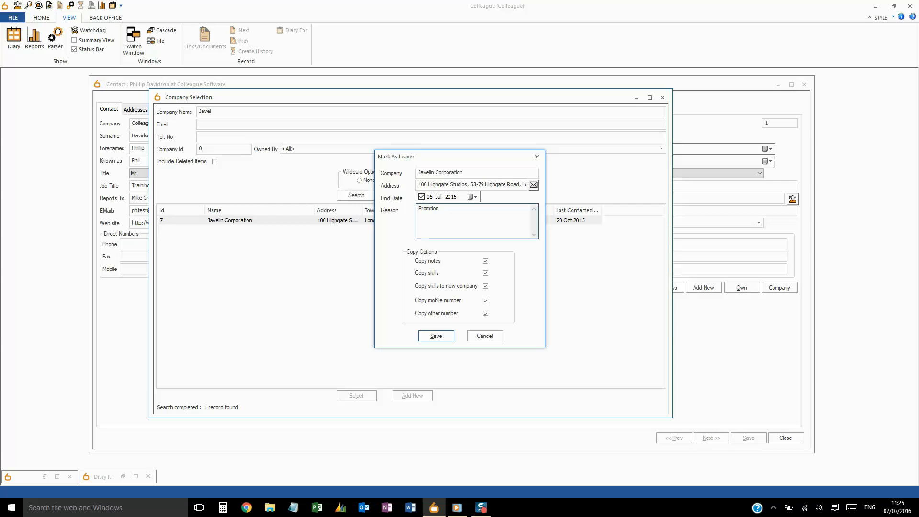
pyautogui.click(432, 209)
pyautogui.write('o')
pyautogui.click(438, 334)
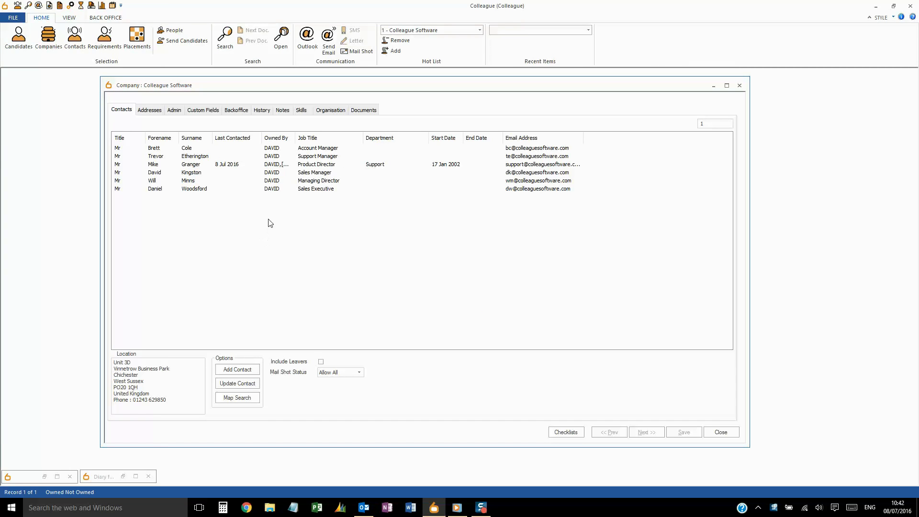
# Open the Product Director's contact record at Colleague Software and start a new requirement from the contact's requirements
pyautogui.click(232, 168)
pyautogui.doubleClick(232, 167)
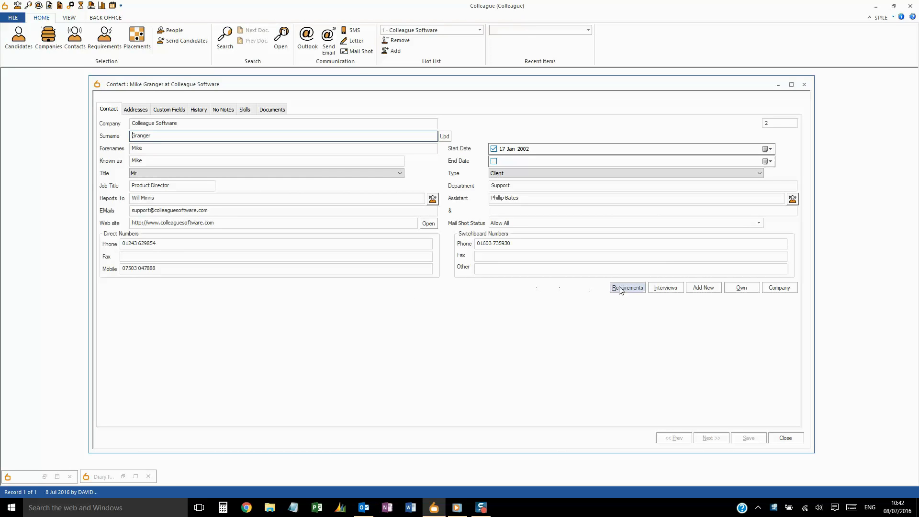
pyautogui.click(638, 292)
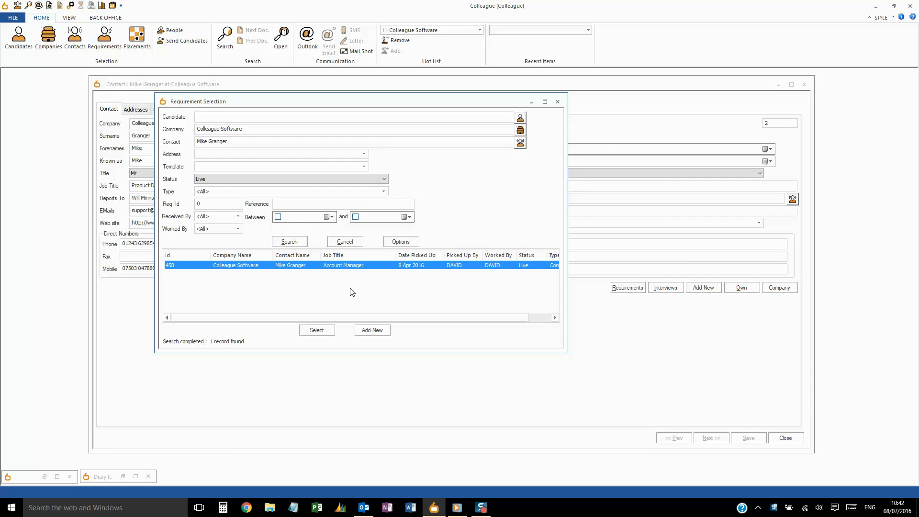
pyautogui.click(373, 331)
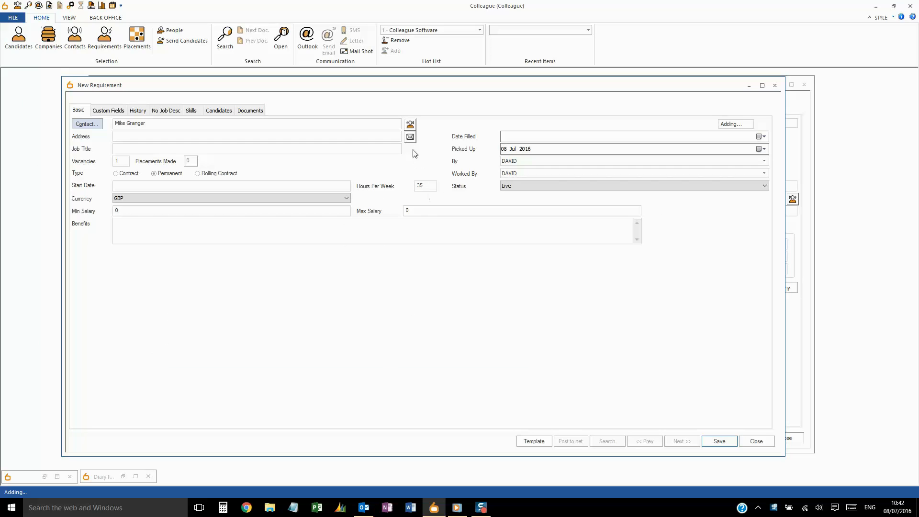
# Assign the company's Chichester branch address to the new requirement and enter Project Manager as its job title
pyautogui.click(410, 138)
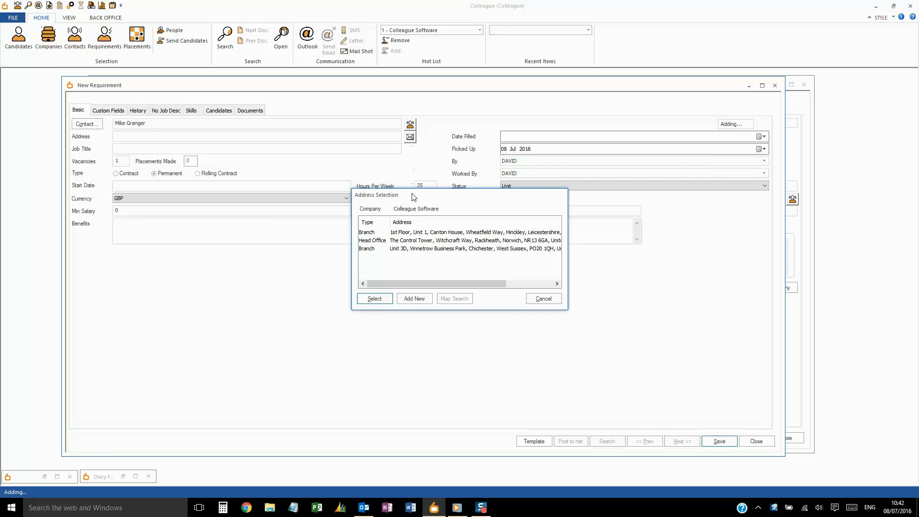
pyautogui.doubleClick(413, 248)
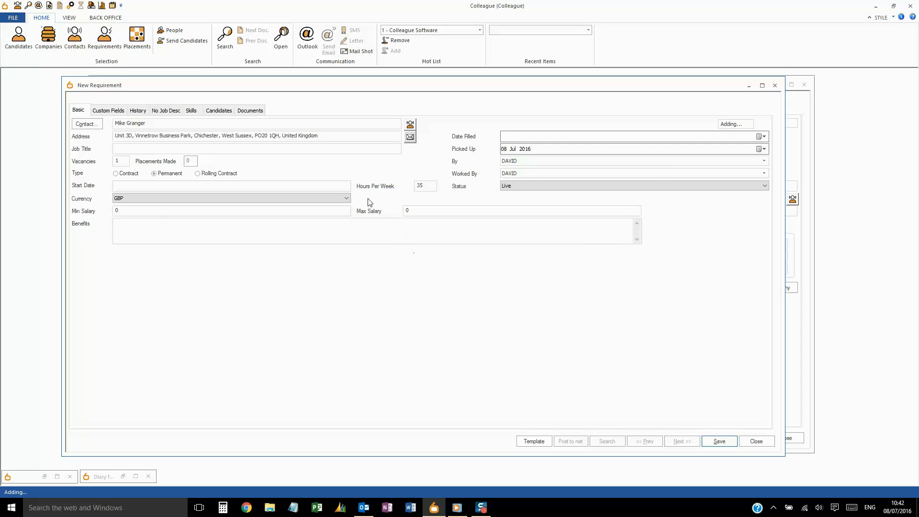
pyautogui.click(286, 148)
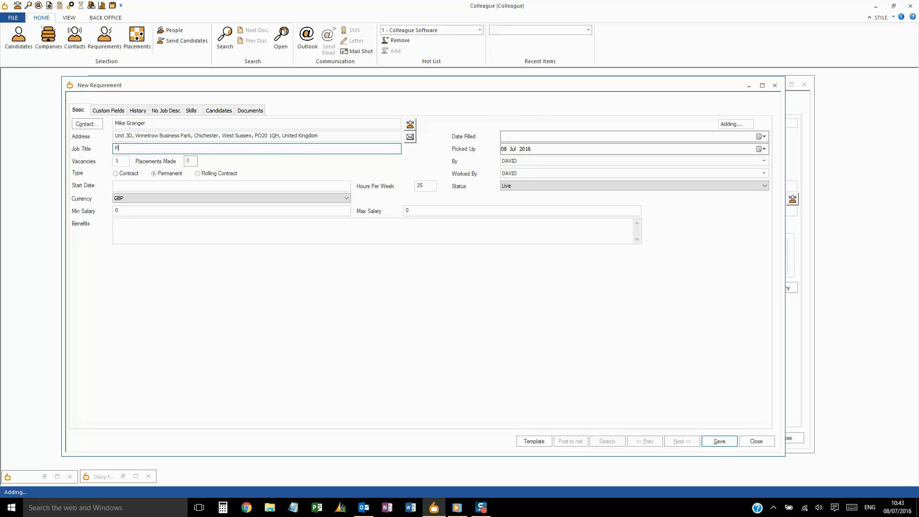
pyautogui.write('Project Manag')
pyautogui.press('Tab')
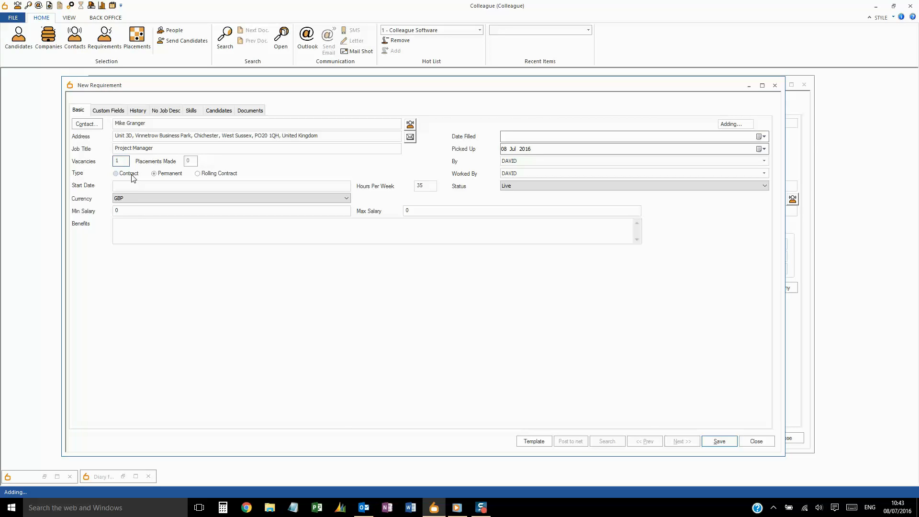
# Set the requirement type to Contract and look over its start date and contract length fields
pyautogui.click(133, 175)
pyautogui.click(223, 187)
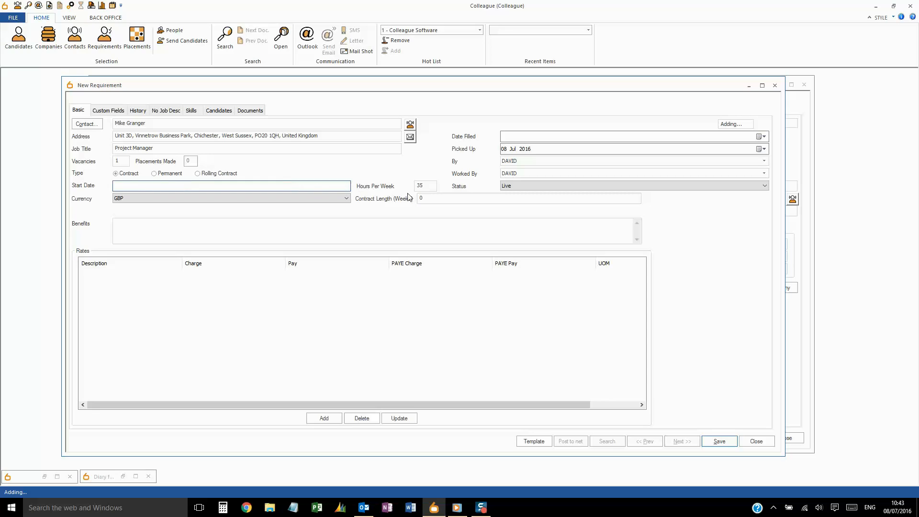
pyautogui.click(430, 199)
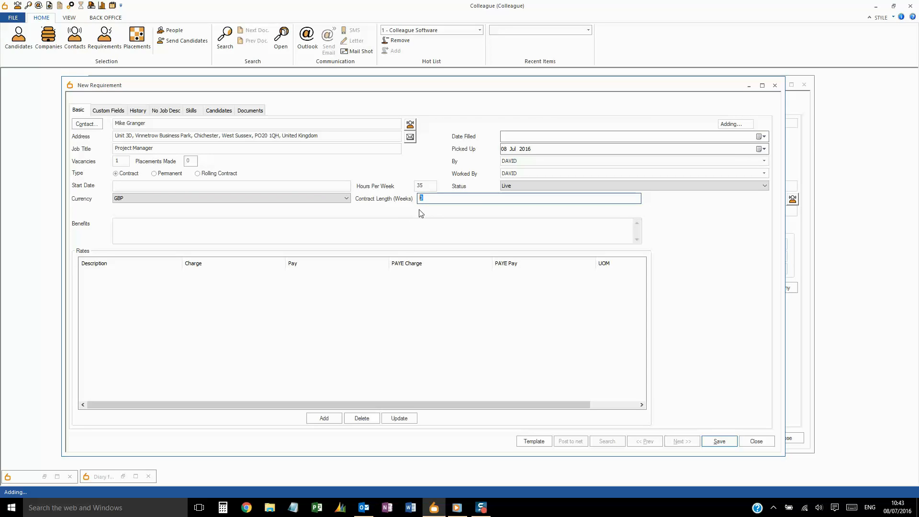
pyautogui.click(215, 186)
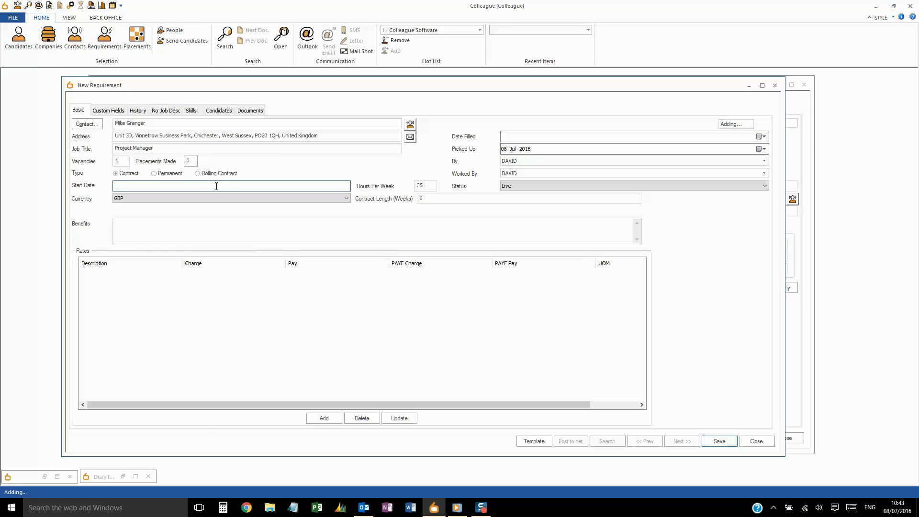
# Switch the requirement type to Rolling Contract and examine the available renewal periods without choosing one
pyautogui.click(198, 174)
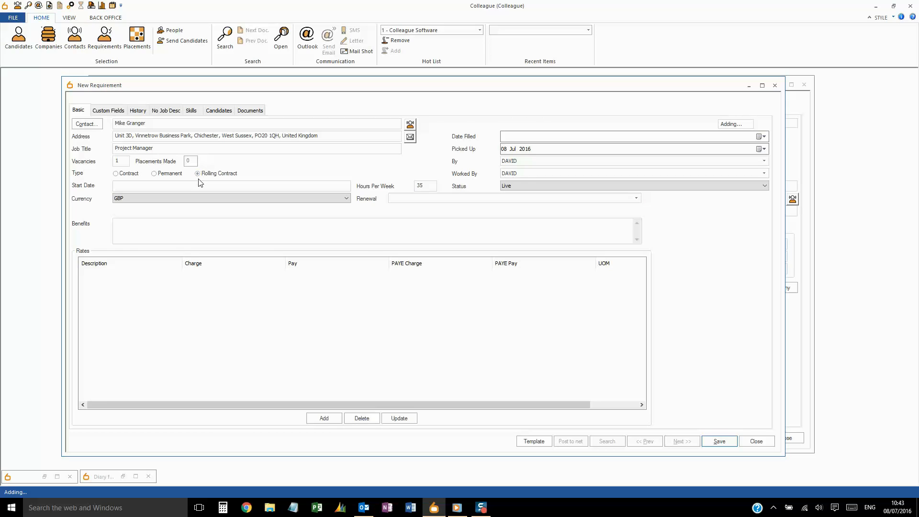
pyautogui.click(406, 200)
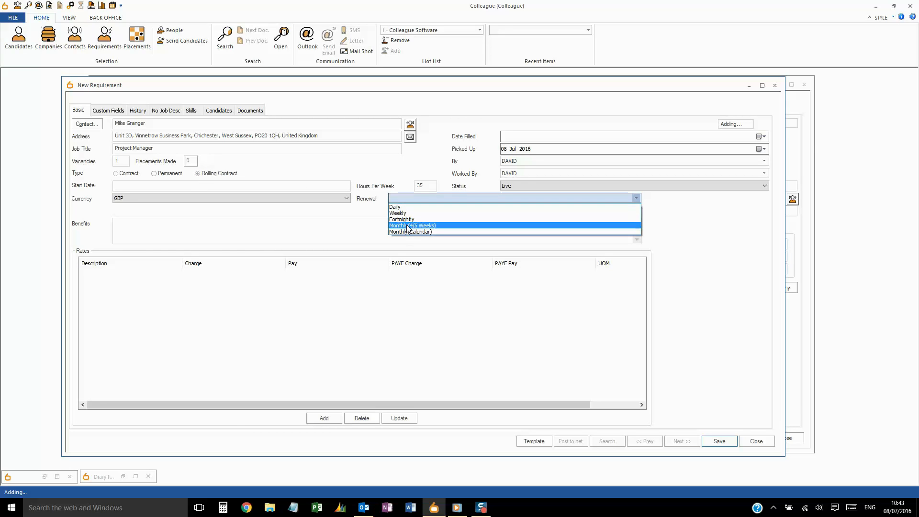
pyautogui.click(406, 198)
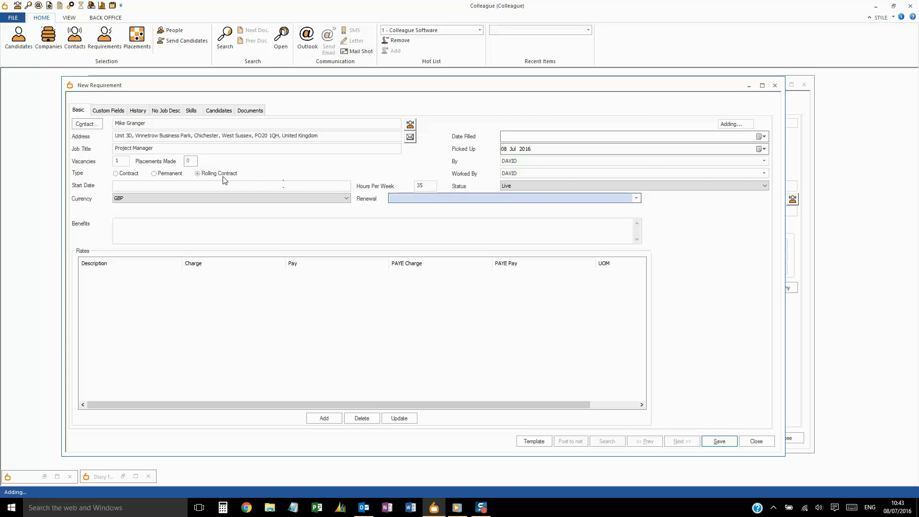
# Compare the fields for the Permanent, Contract and Rolling Contract types, leaving the requirement type set to Contract
pyautogui.click(173, 175)
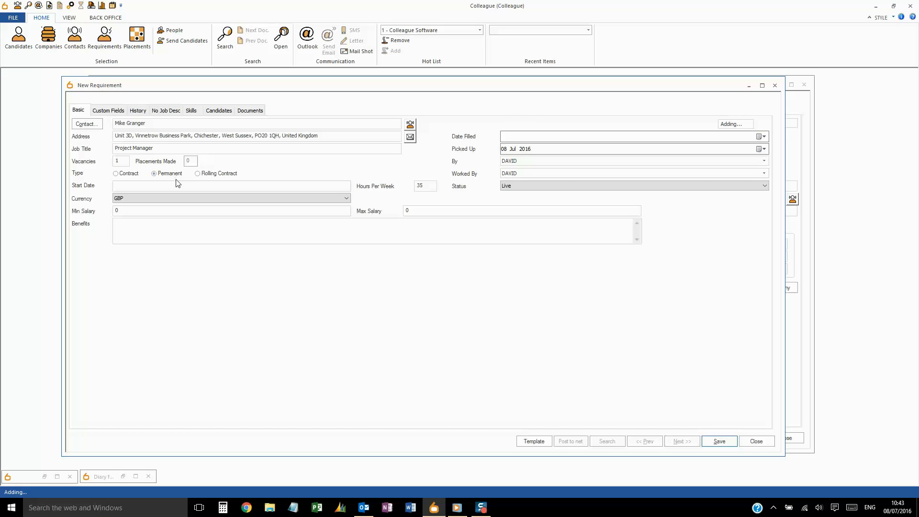
pyautogui.click(175, 185)
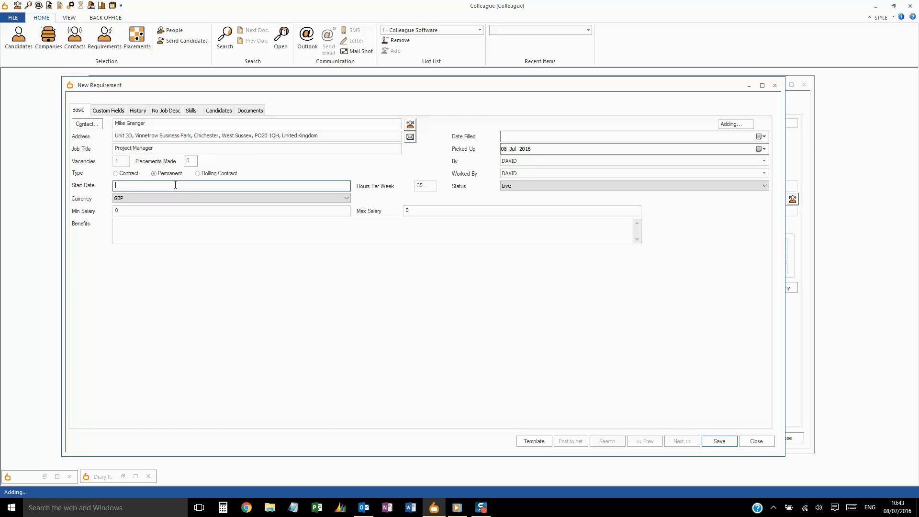
pyautogui.click(129, 175)
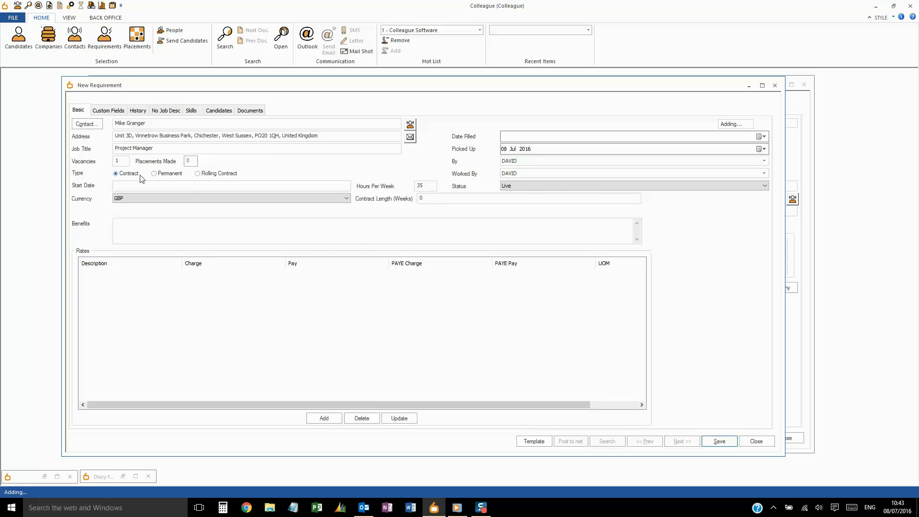
pyautogui.click(156, 174)
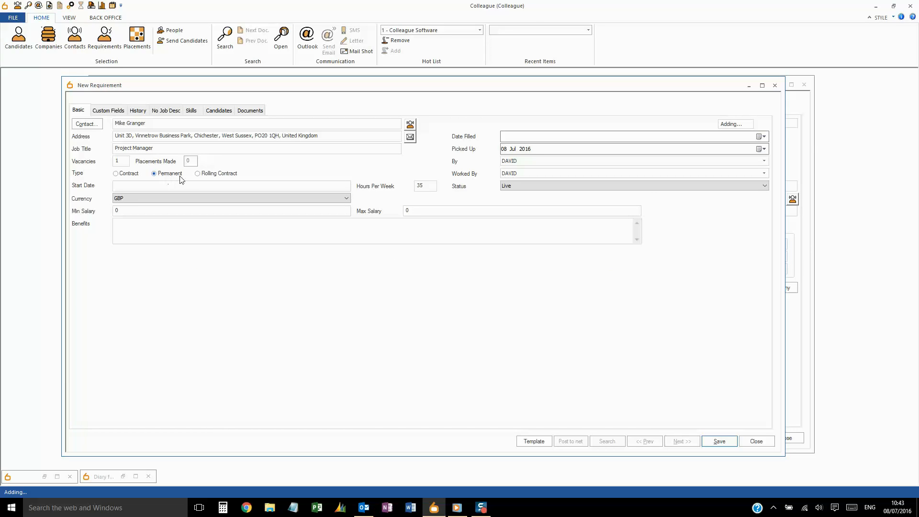
pyautogui.click(209, 177)
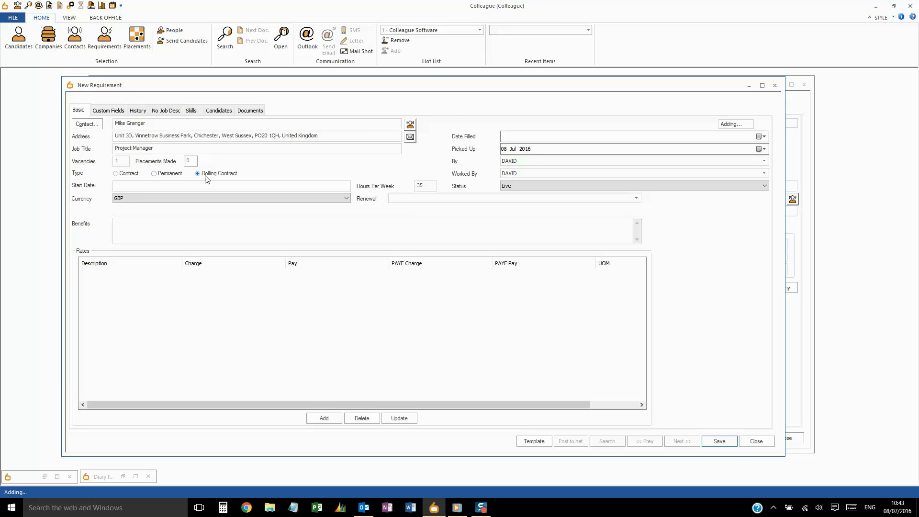
pyautogui.click(172, 176)
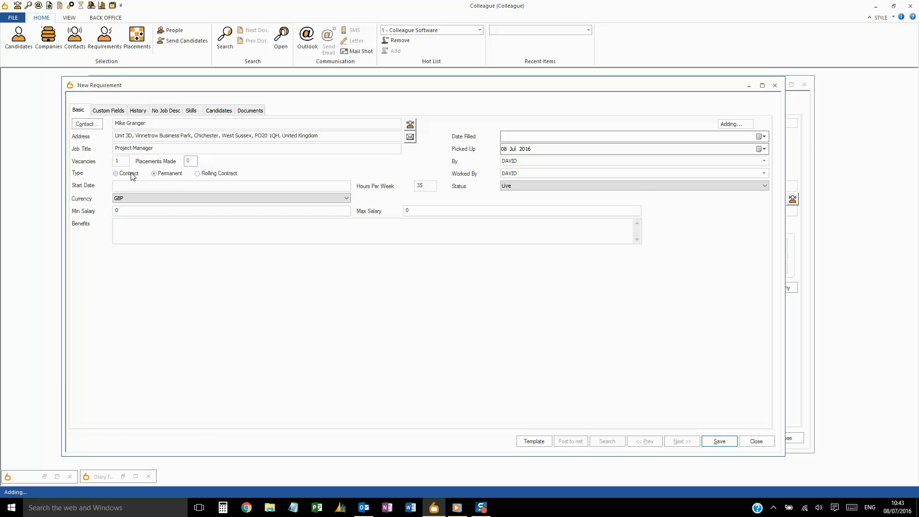
pyautogui.click(132, 176)
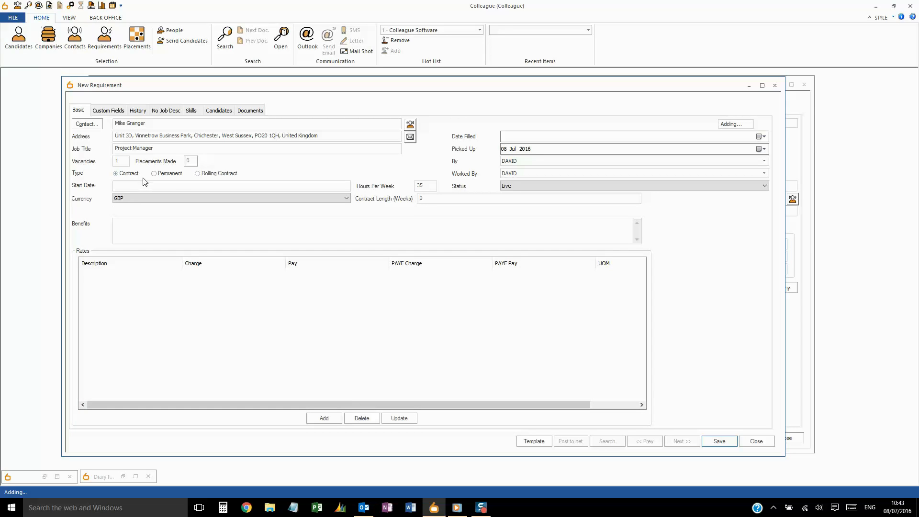
# Enter By End Of August as the requirement's start date, keep GBP as currency, and set the contract length to 12 weeks
pyautogui.click(137, 185)
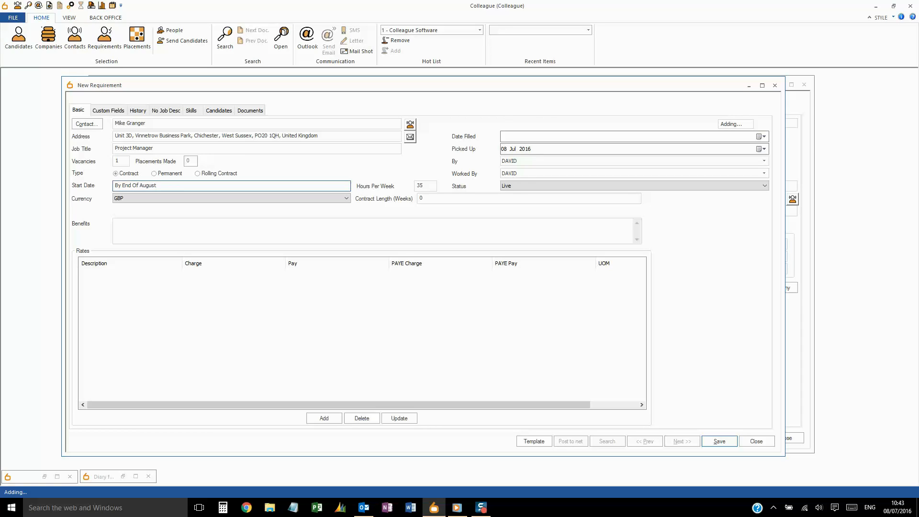
pyautogui.click(422, 185)
pyautogui.click(346, 199)
pyautogui.click(220, 298)
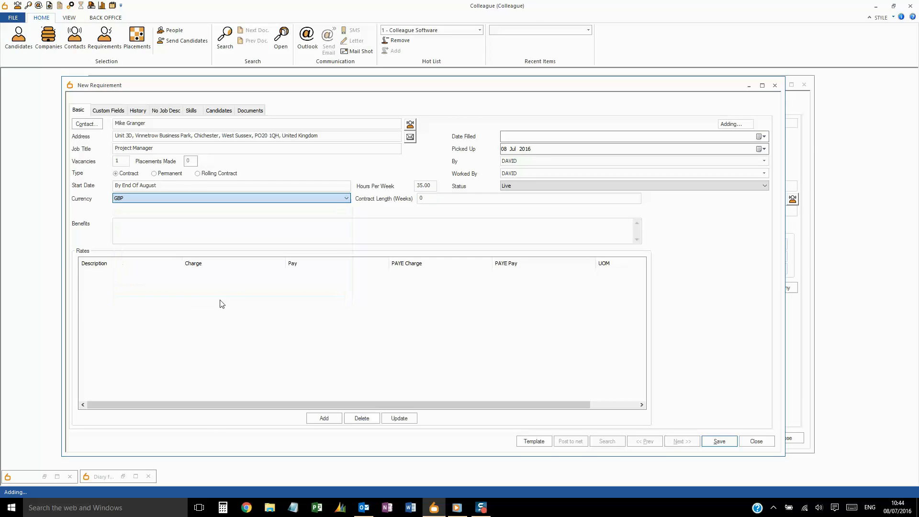
pyautogui.click(428, 200)
pyautogui.write('12')
# Enter "Company Car and Mobile Phone" as the requirement's benefits
pyautogui.click(371, 226)
pyautogui.write('Com')
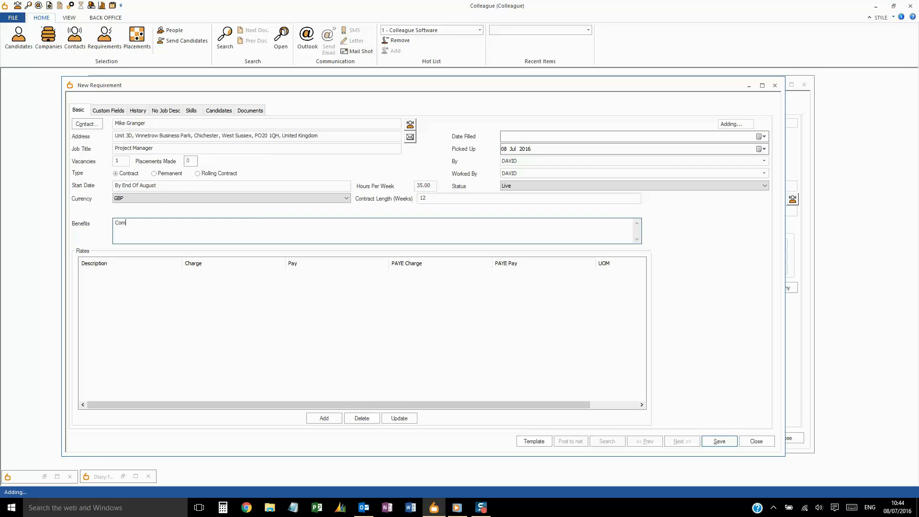
pyautogui.write('pany Car and Mobile Phone')
pyautogui.click(259, 303)
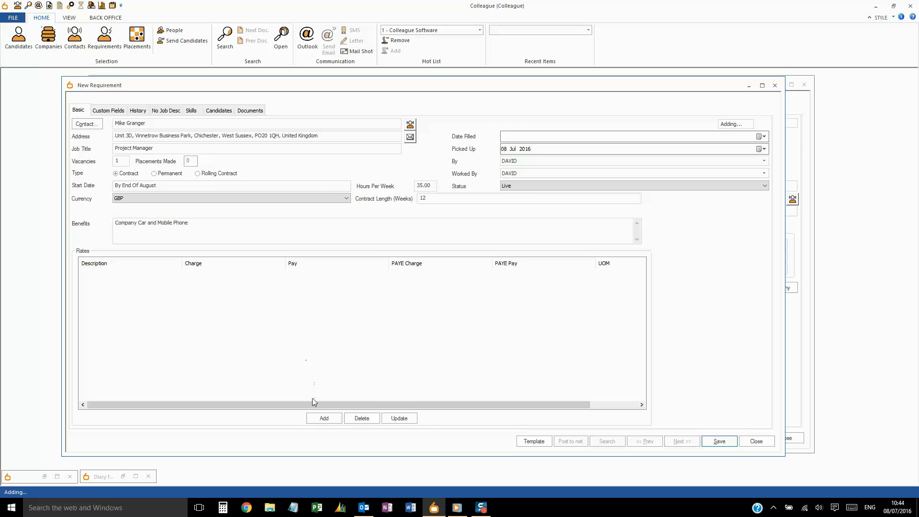
# Start a Standard rate for the requirement with a charge rate of 15 and a pay rate of 10
pyautogui.click(315, 419)
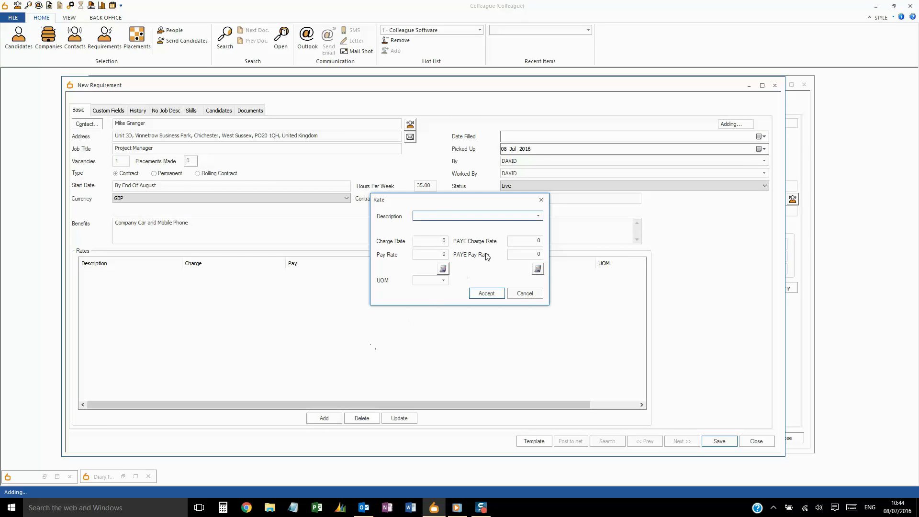
pyautogui.click(537, 216)
pyautogui.click(433, 222)
pyautogui.click(439, 239)
pyautogui.write('15')
pyautogui.press('Tab')
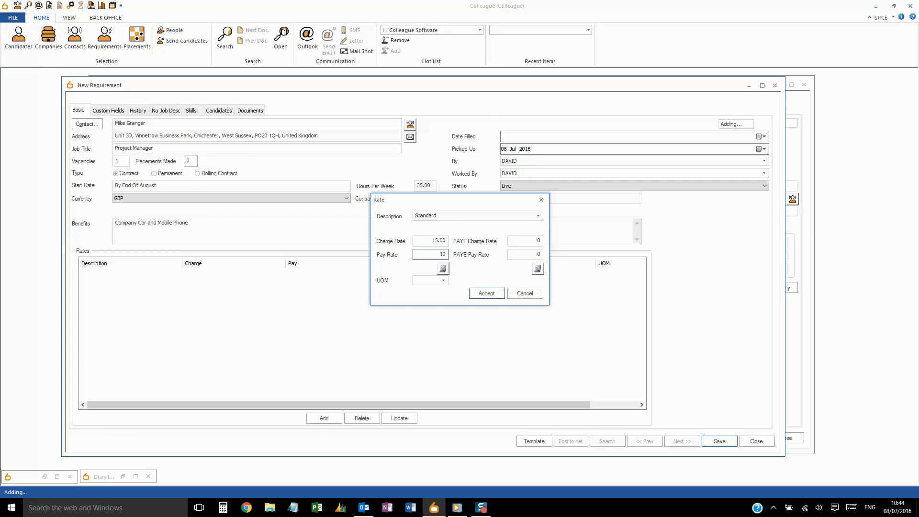
pyautogui.press('Tab')
# Calculate and accept the rate's margin, then add the rate with Hourly as its unit of measure
pyautogui.click(444, 269)
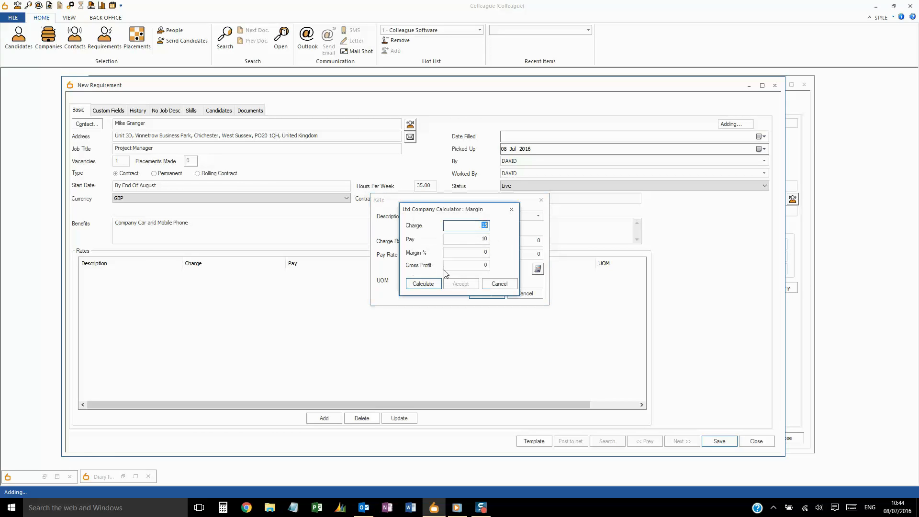
pyautogui.click(438, 283)
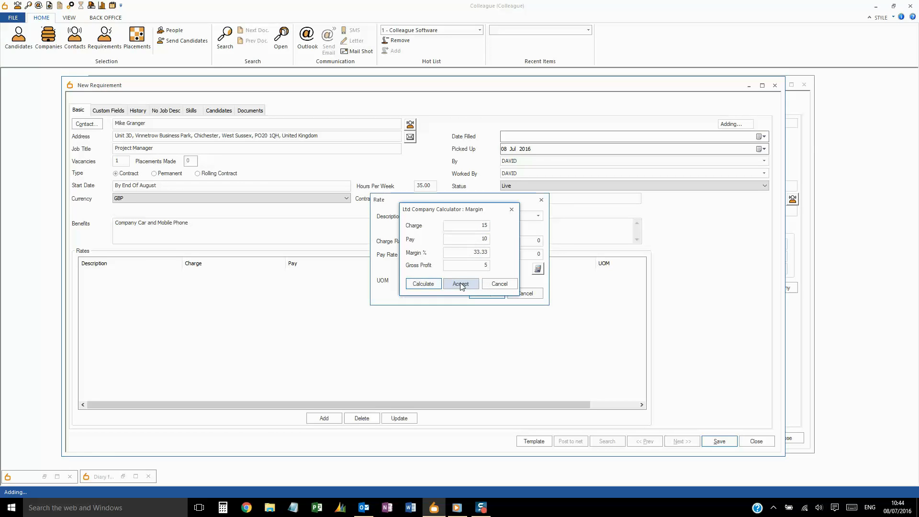
pyautogui.click(460, 284)
pyautogui.click(443, 280)
pyautogui.click(436, 290)
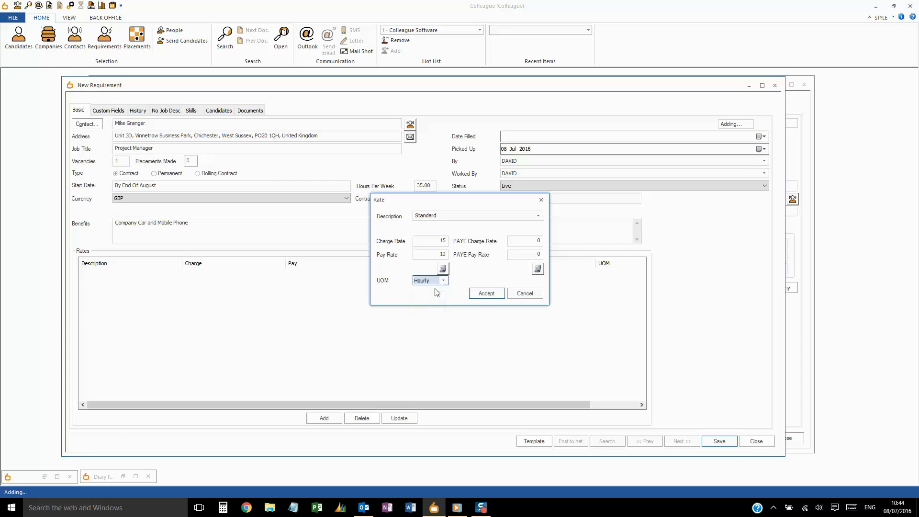
pyautogui.click(486, 293)
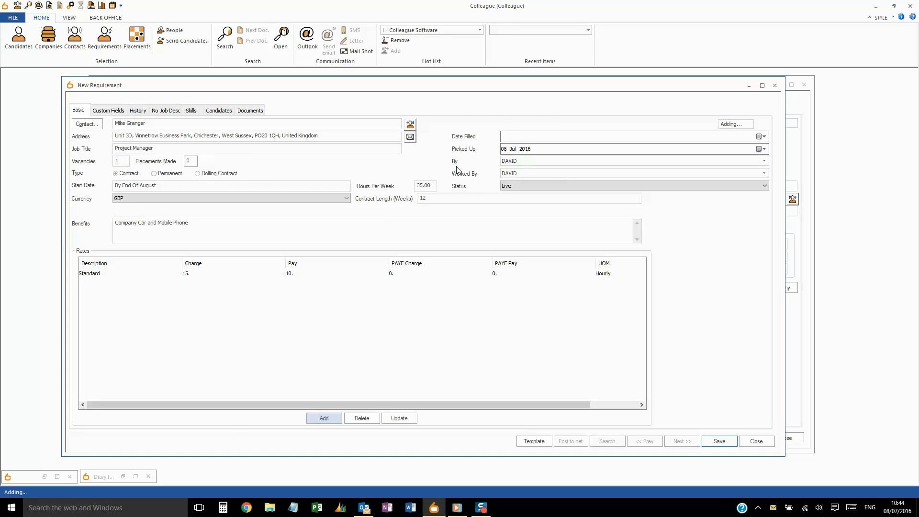
# Review the user choices for By and Worked By and the status options, keeping the current user and Live
pyautogui.click(546, 163)
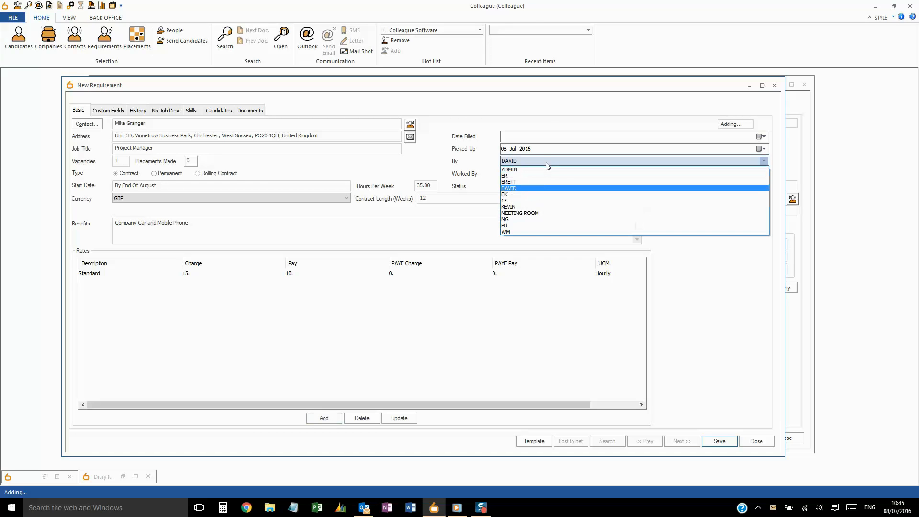
pyautogui.click(547, 190)
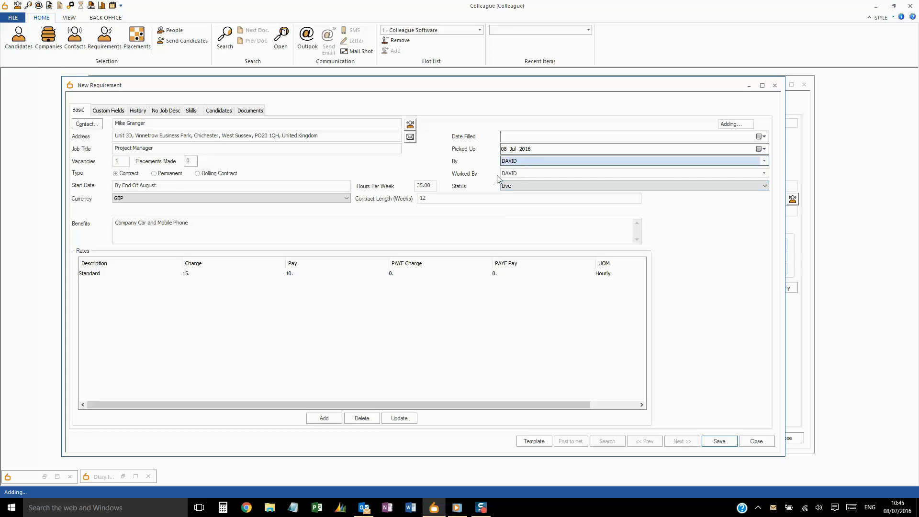
pyautogui.click(519, 174)
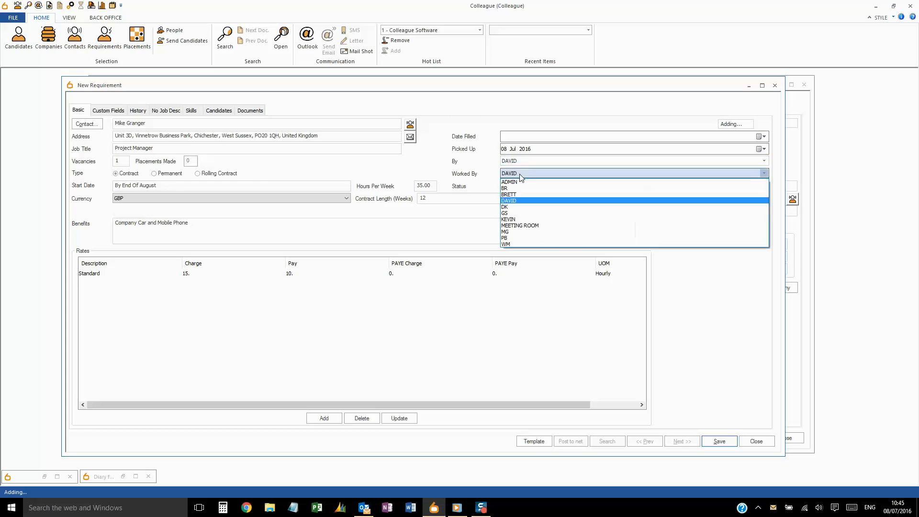
pyautogui.click(519, 201)
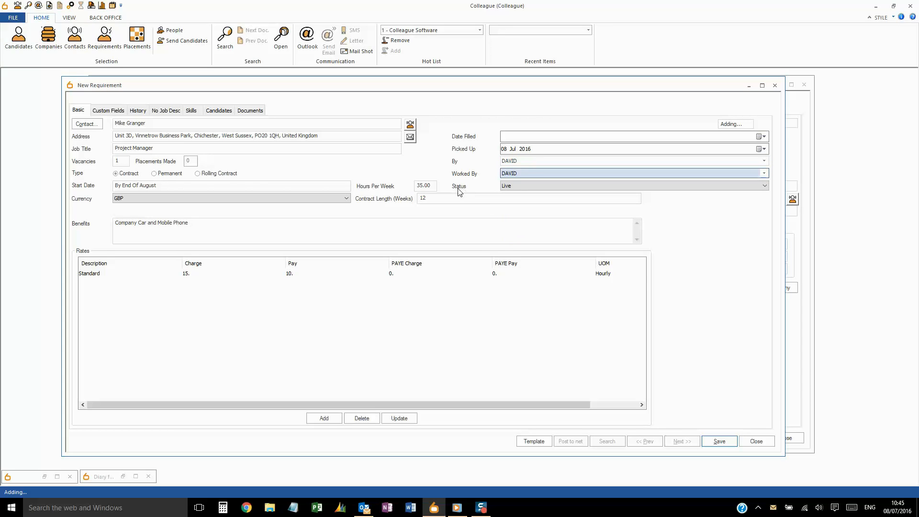
pyautogui.click(542, 186)
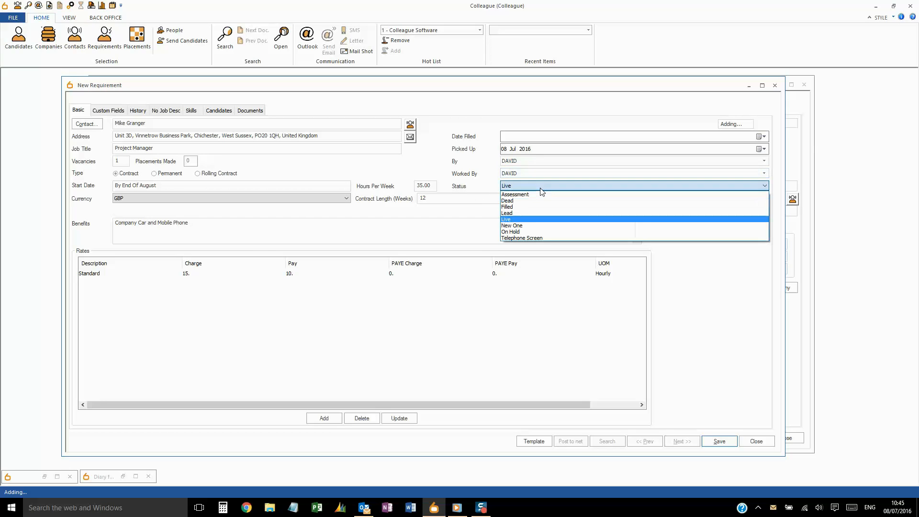
pyautogui.click(538, 219)
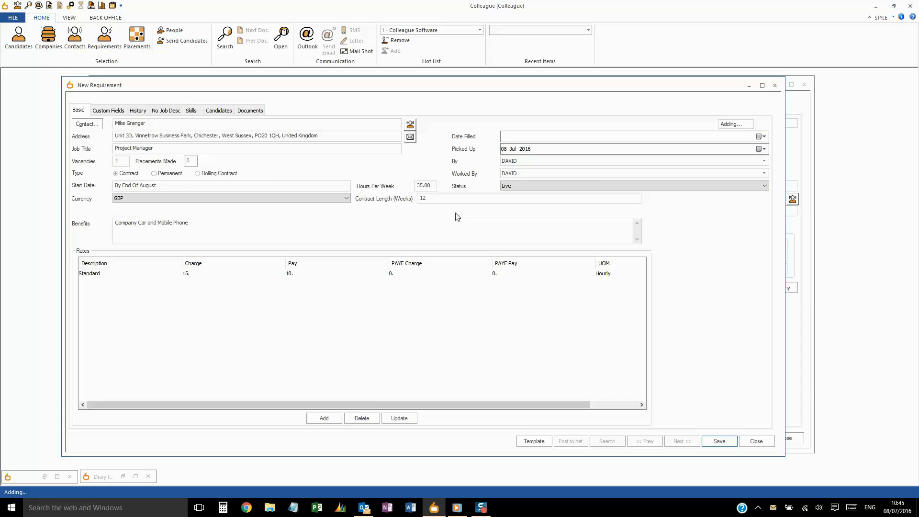
# Look over the requirement's custom fields and available skills, returning to the custom fields
pyautogui.click(106, 113)
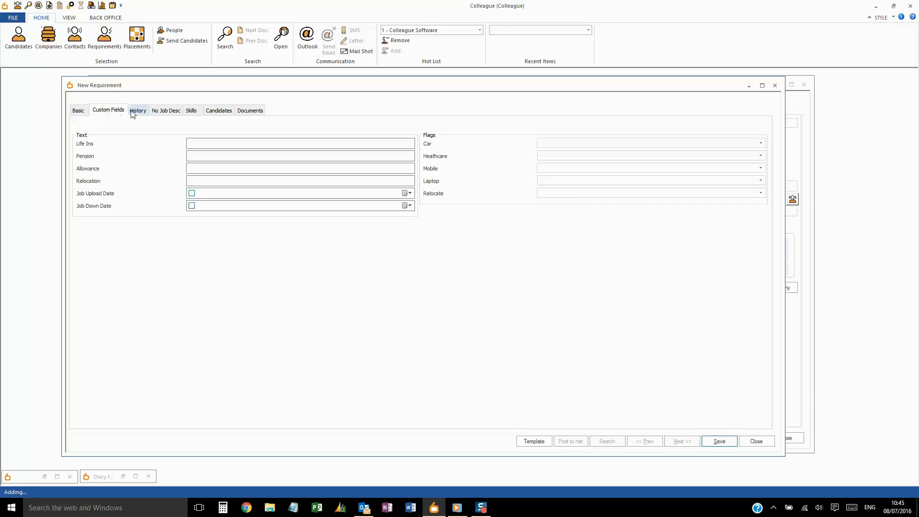
pyautogui.click(191, 113)
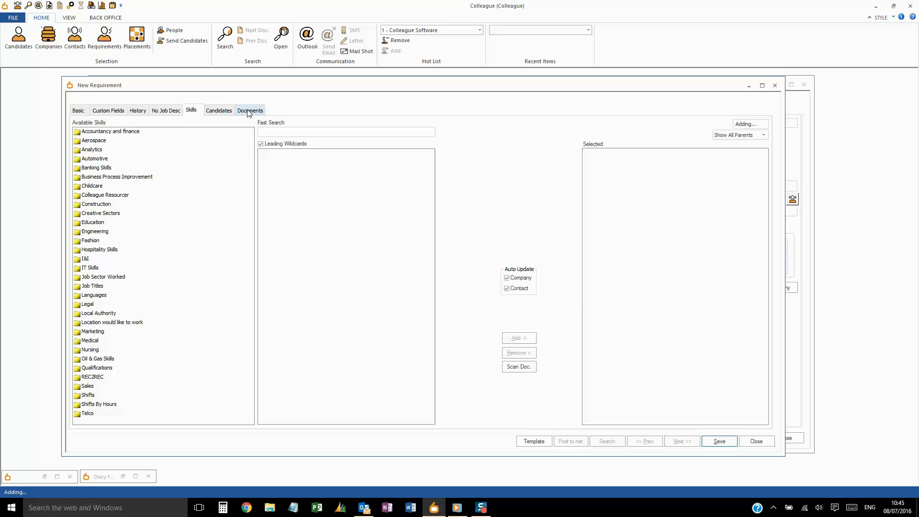
pyautogui.click(110, 111)
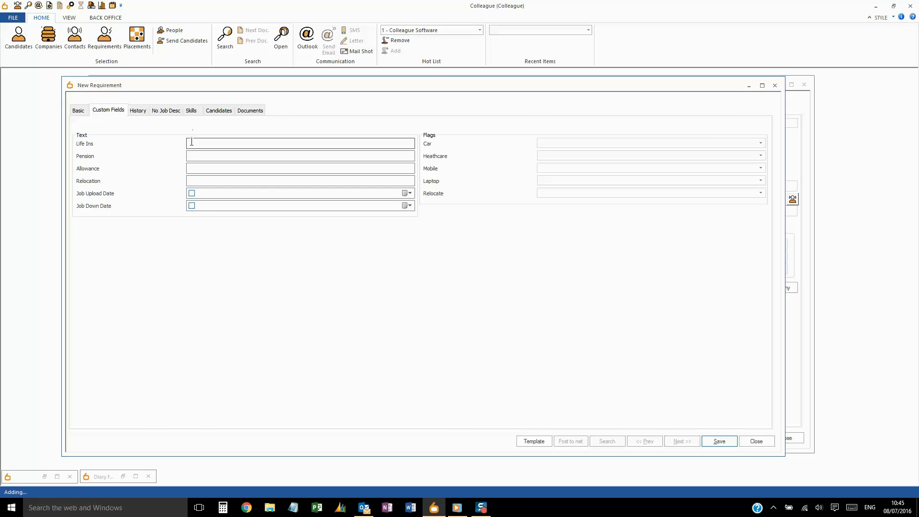
# Set the requirement's Car, Mobile and Laptop flags to Yes and its Job Upload Date to 08 Jul 2016
pyautogui.click(551, 144)
pyautogui.click(543, 158)
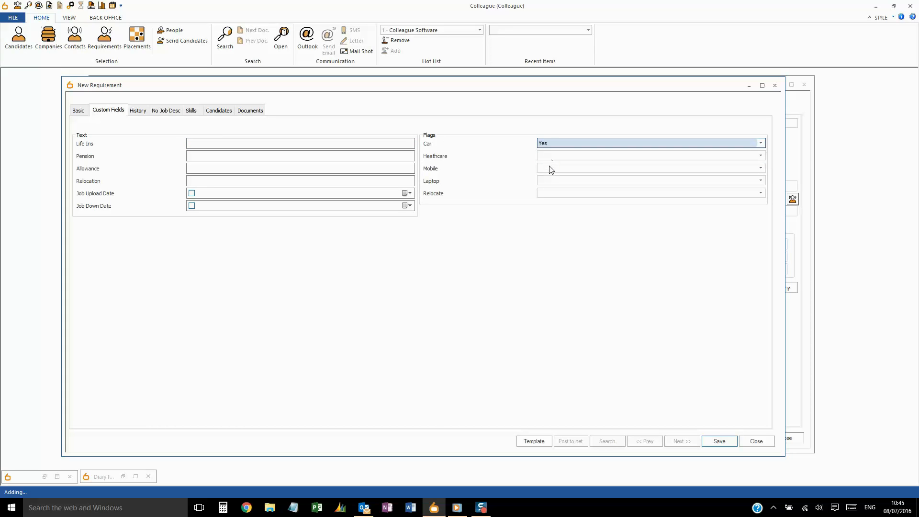
pyautogui.click(549, 170)
pyautogui.click(550, 182)
pyautogui.click(549, 181)
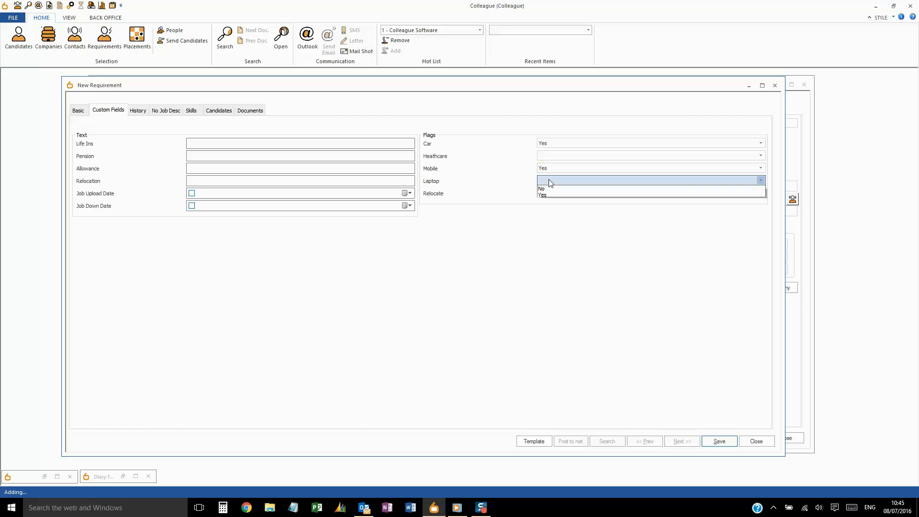
pyautogui.click(547, 195)
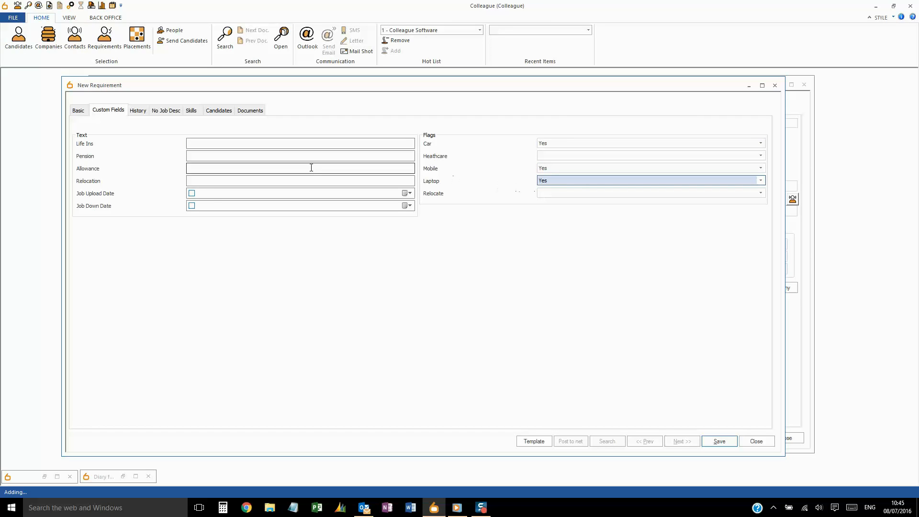
pyautogui.click(191, 193)
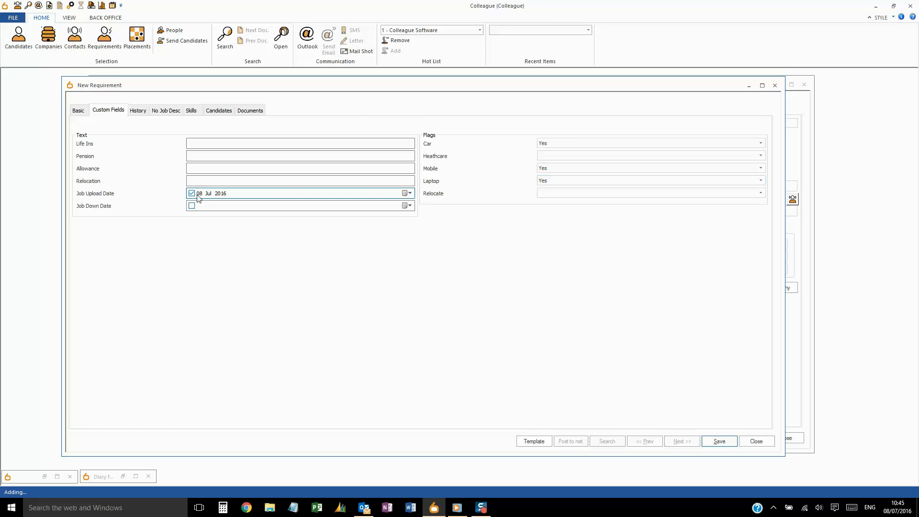
pyautogui.click(212, 144)
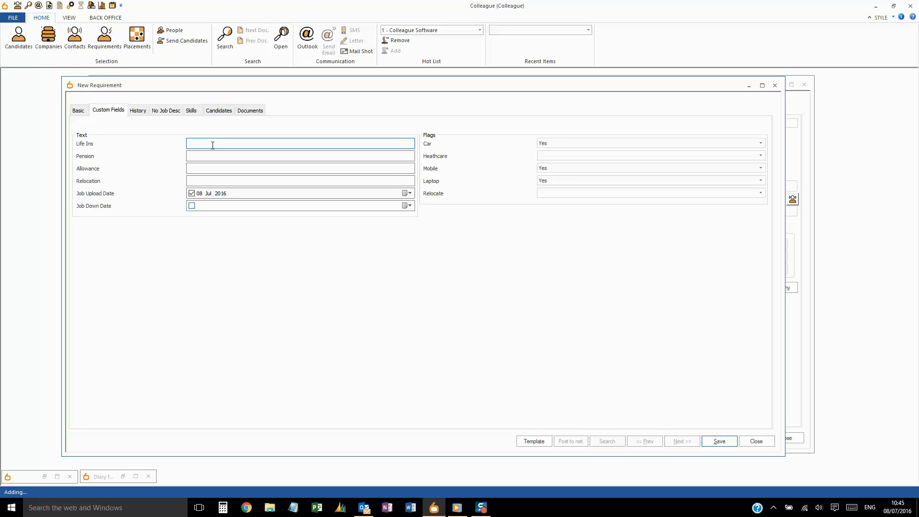
# Search the skills for Project and add the Project Manager job title to the requirement's selected skills
pyautogui.click(192, 111)
pyautogui.click(267, 130)
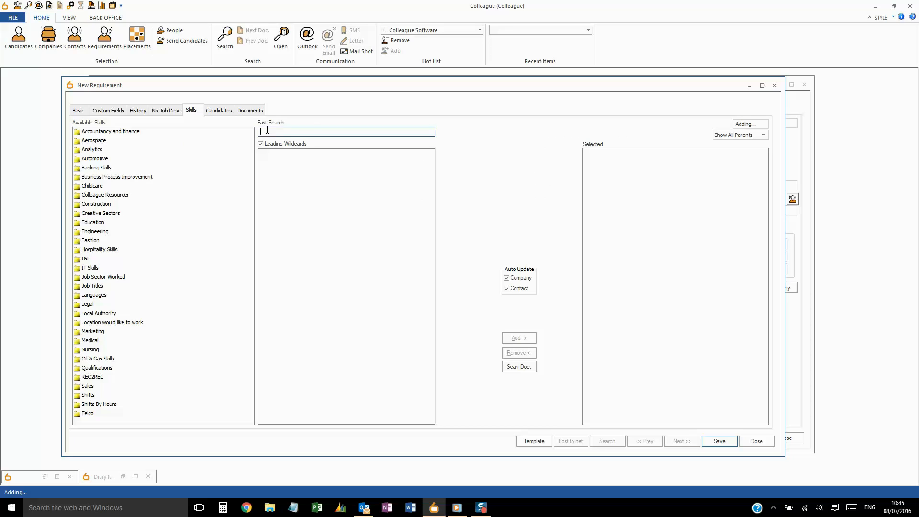
pyautogui.write('Project')
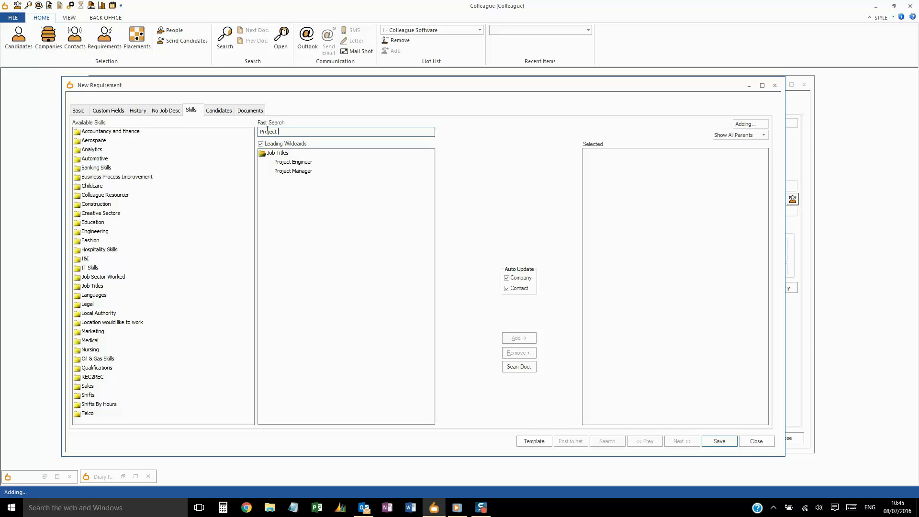
pyautogui.doubleClick(303, 171)
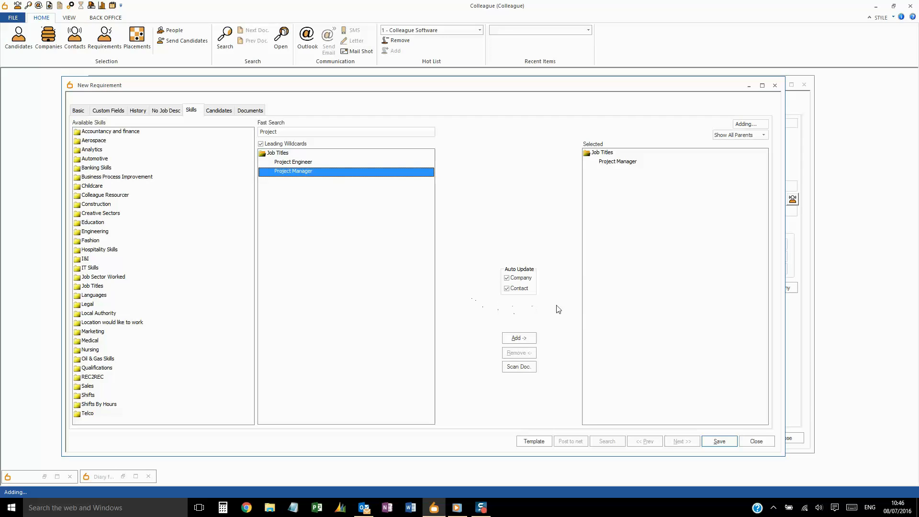
# Save the requirement and start a follow-up diary record dated 15/07/2016
pyautogui.click(721, 439)
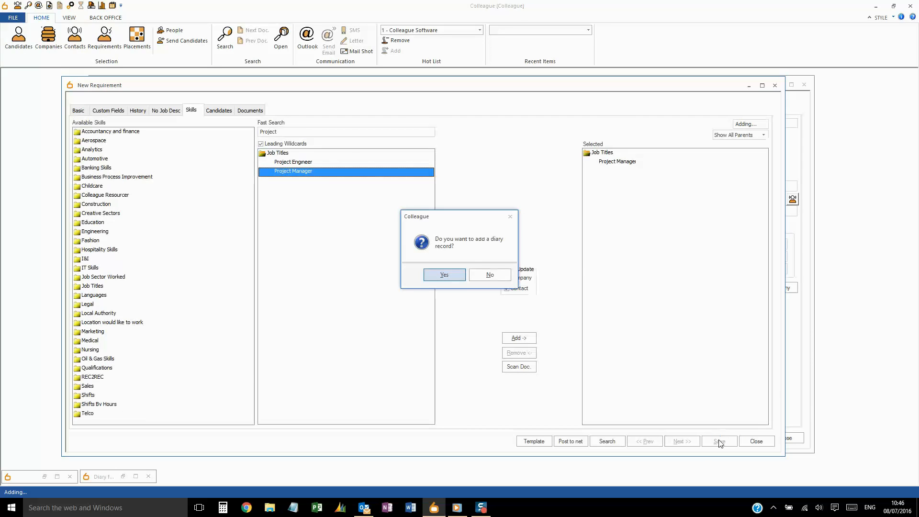
pyautogui.click(445, 275)
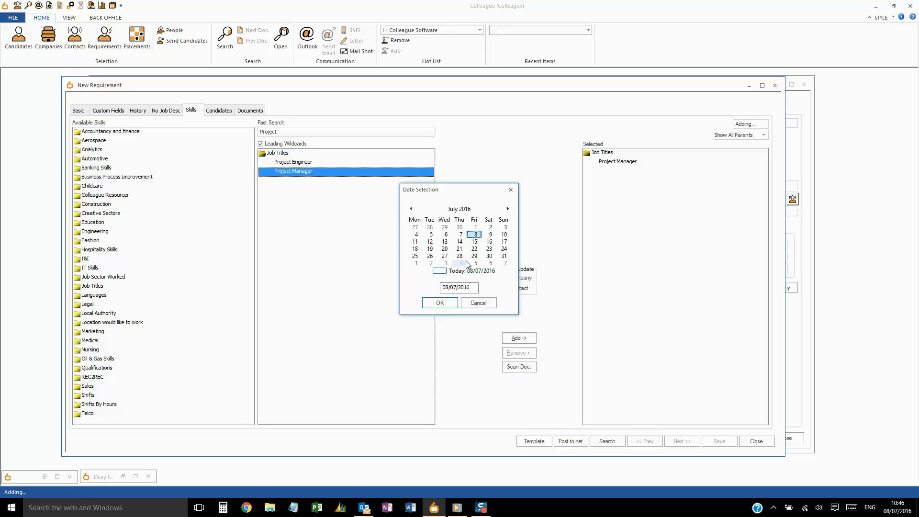
pyautogui.click(474, 242)
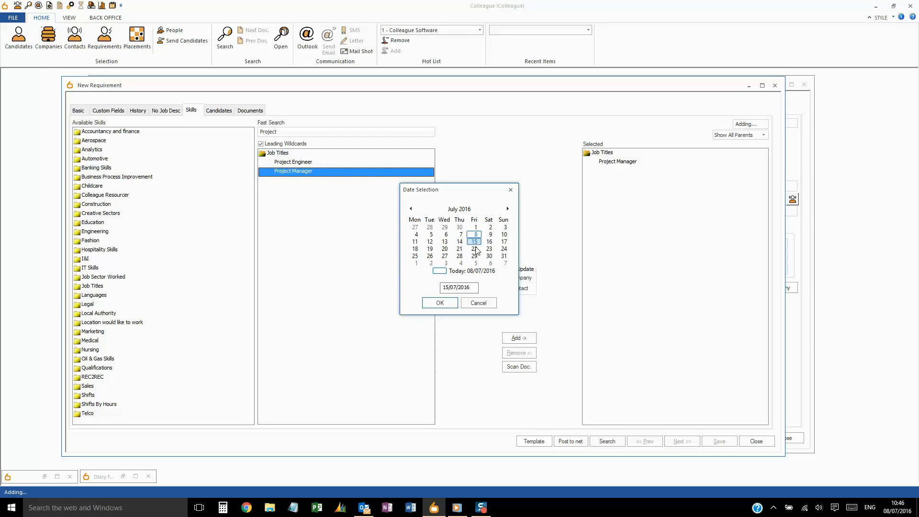
pyautogui.click(439, 303)
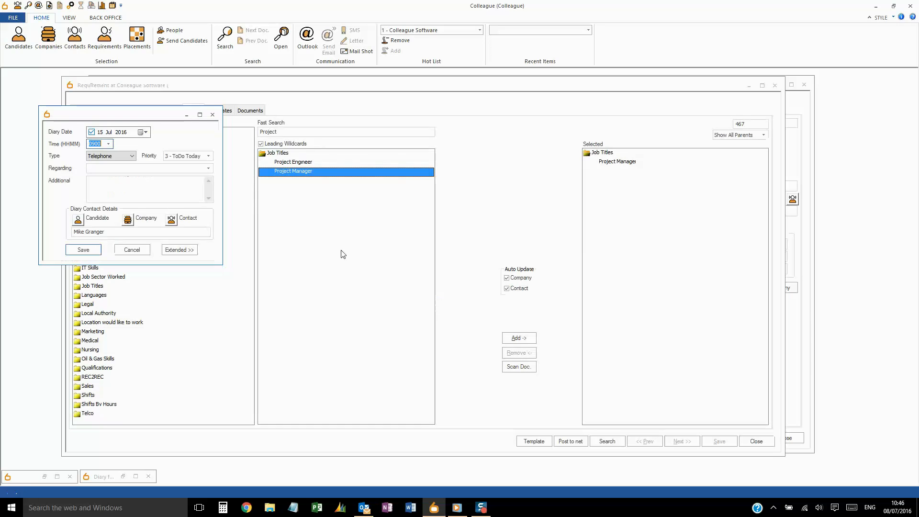
# Save the diary record as regarding Reminder To Call, with "Req ID: 467" as the additional text
pyautogui.moveTo(153, 117); pyautogui.dragTo(443, 156)
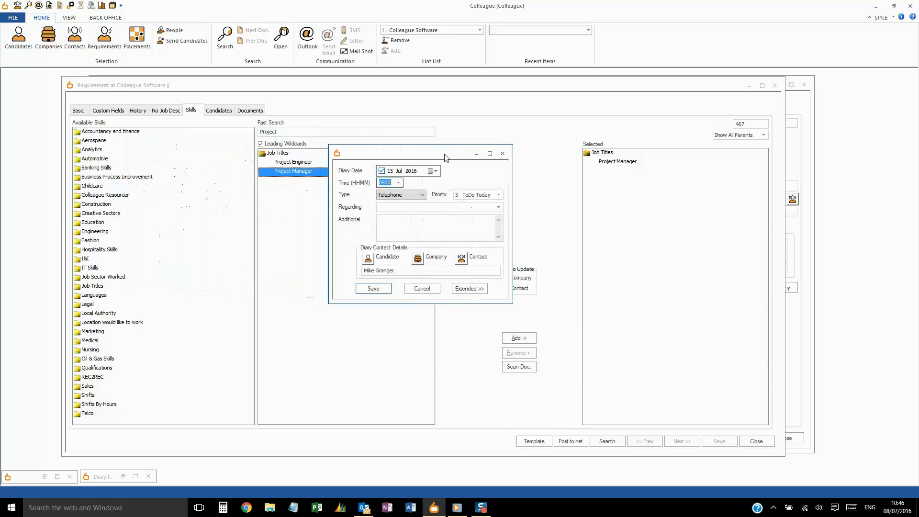
pyautogui.click(500, 207)
pyautogui.click(451, 238)
pyautogui.click(423, 227)
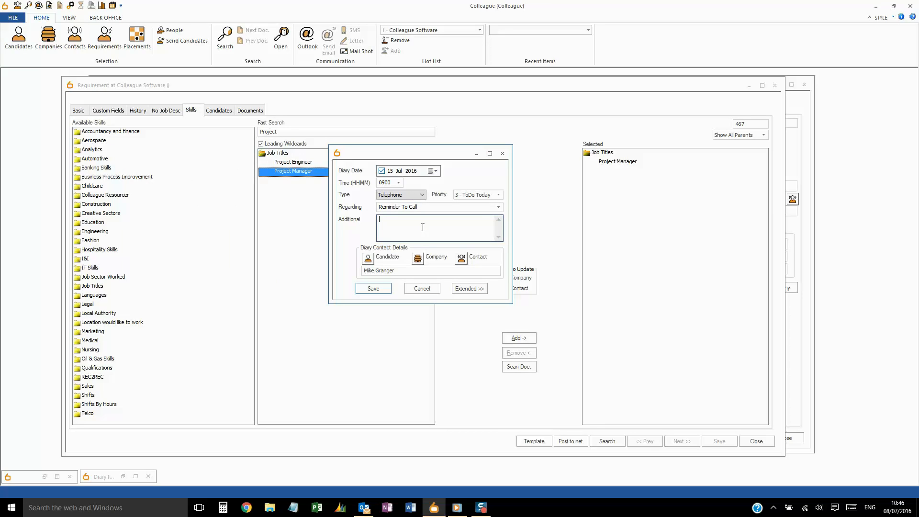
pyautogui.write('Req ID: 467')
pyautogui.click(378, 289)
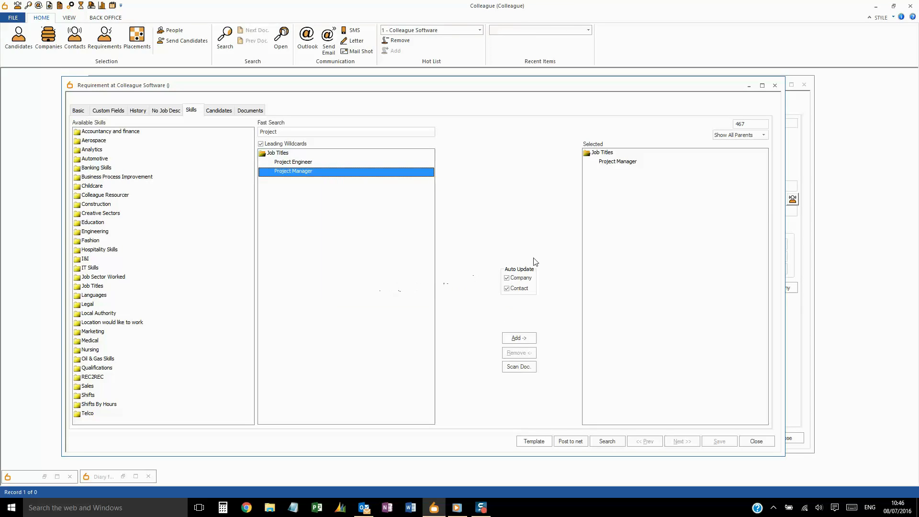
# Review the requirement's ID, history, job description and candidates pages
pyautogui.moveTo(752, 123); pyautogui.dragTo(729, 122)
pyautogui.click(137, 111)
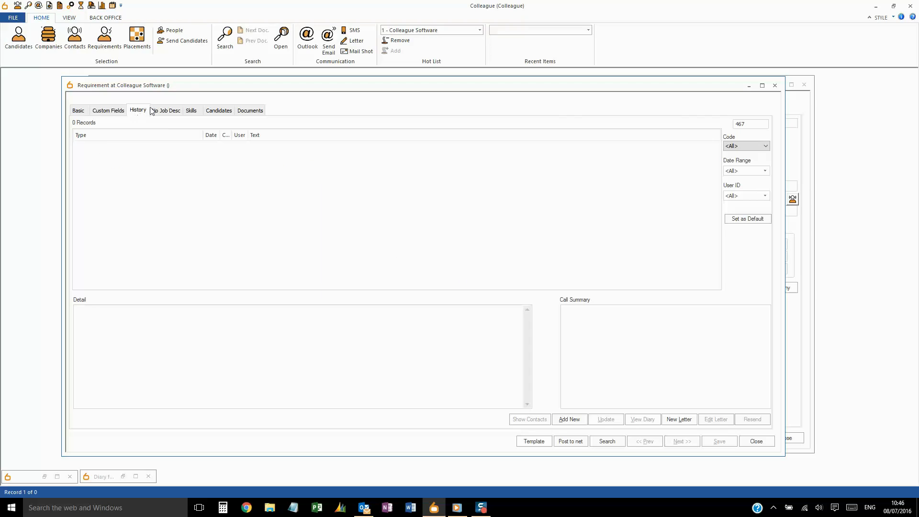
pyautogui.click(165, 110)
pyautogui.click(209, 111)
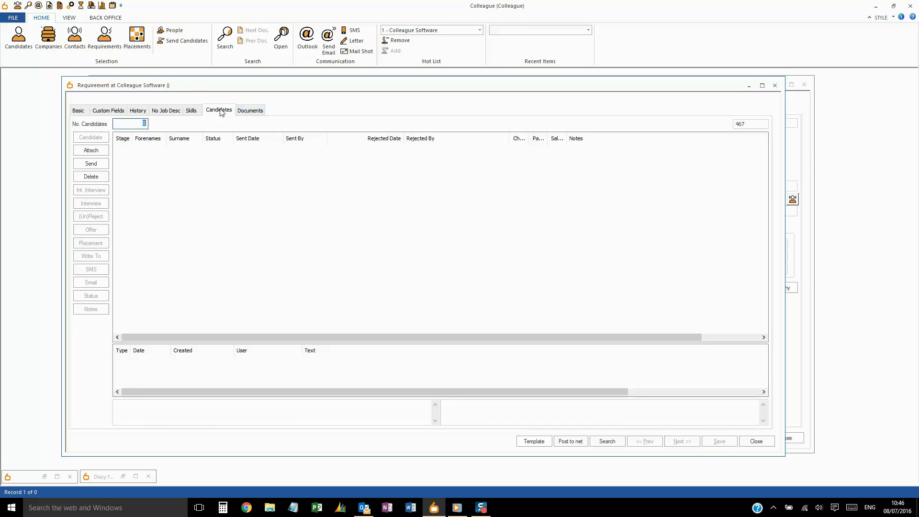
# Enter "Project Manager job role" as the requirement's job description, return to its basic details and save the requirement
pyautogui.click(166, 111)
pyautogui.click(119, 183)
pyautogui.write('Project Manager job role')
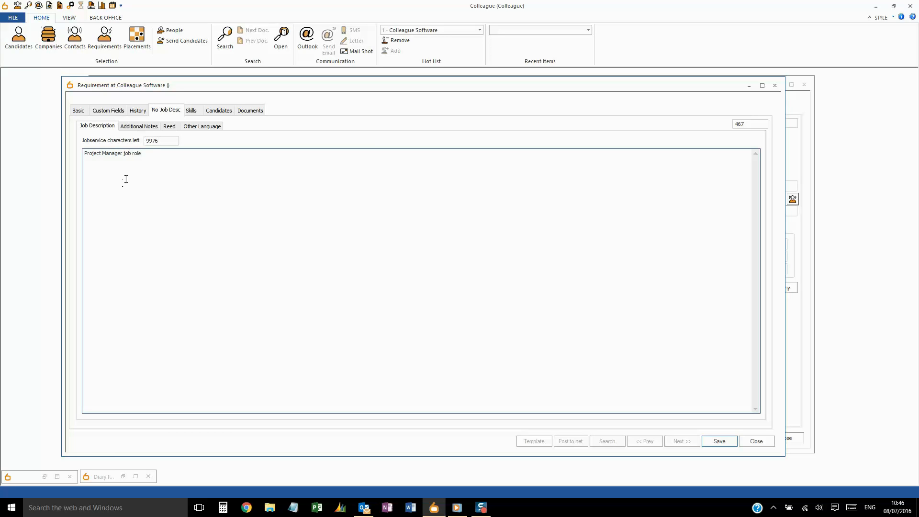
pyautogui.click(79, 110)
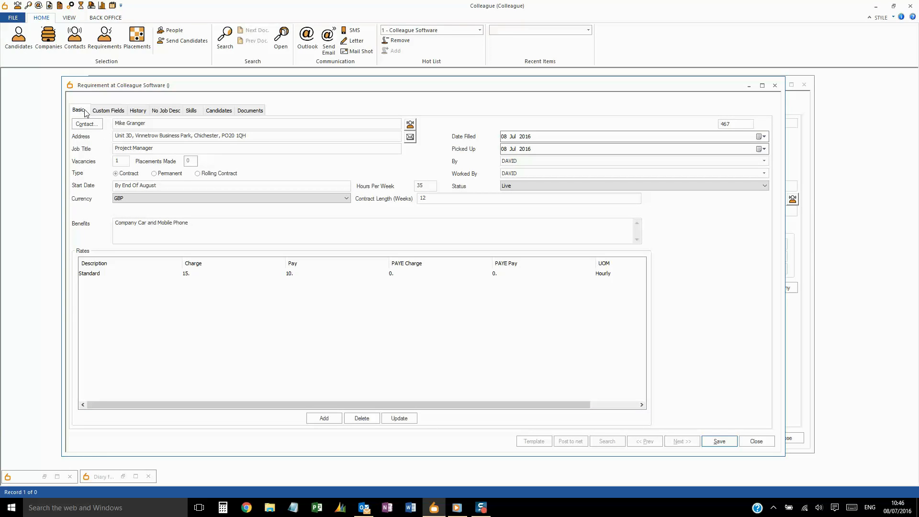
pyautogui.click(718, 439)
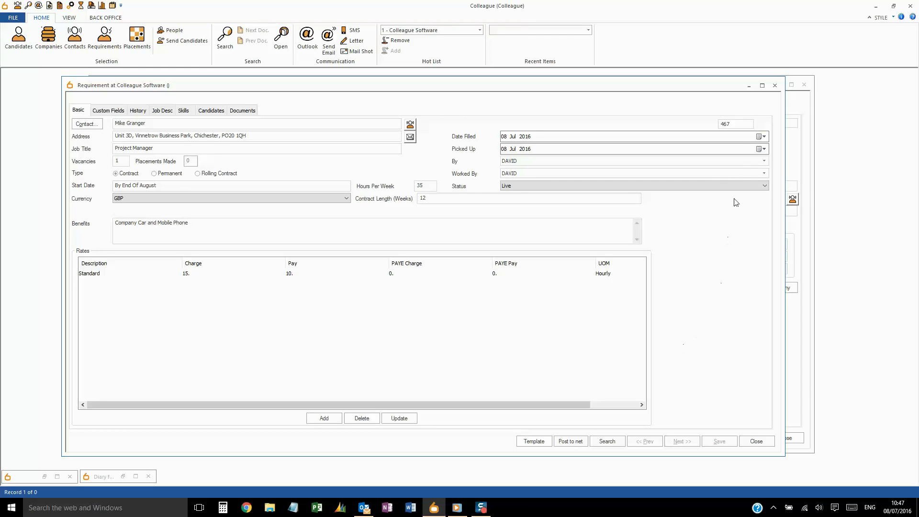
# Check the ID number of the saved requirement and close the requirement record
pyautogui.click(732, 124)
pyautogui.moveTo(732, 124); pyautogui.dragTo(715, 125)
pyautogui.click(738, 124)
pyautogui.click(754, 438)
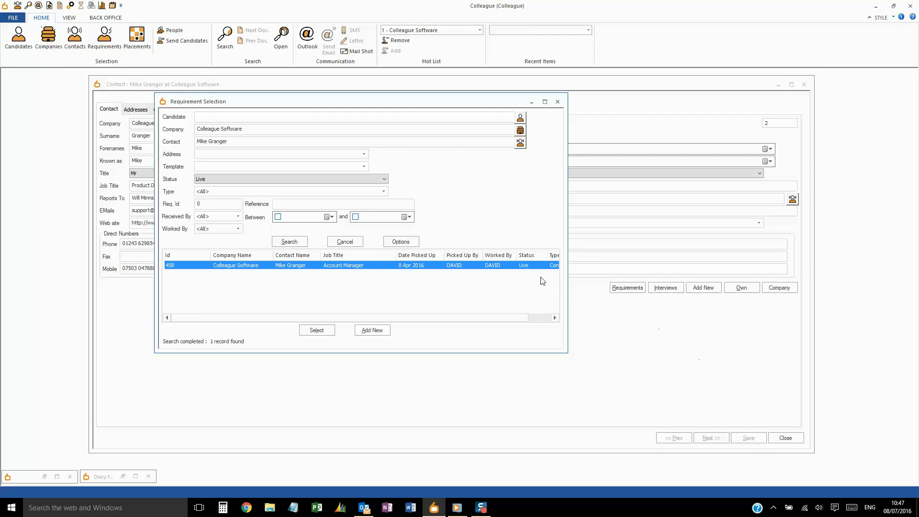
# Cancel the requirement selection and close the contact and Colleague Software company records
pyautogui.click(360, 242)
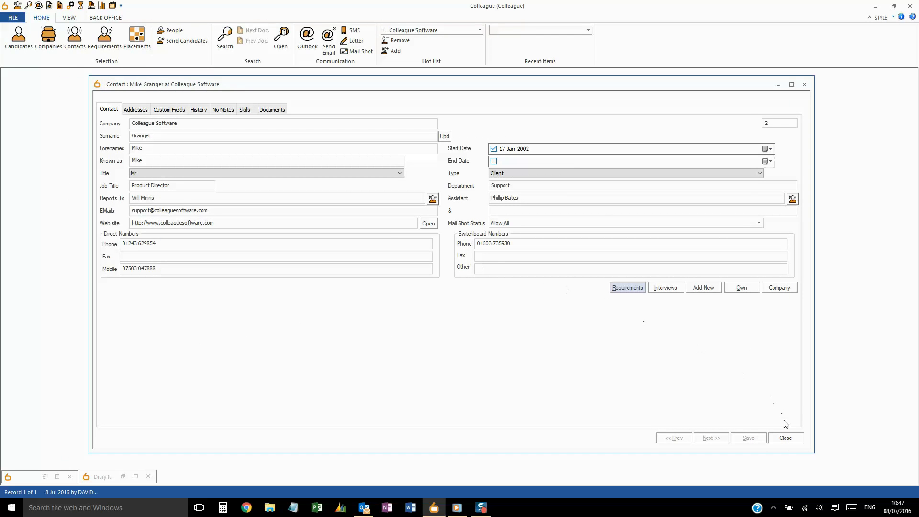
pyautogui.click(787, 438)
pyautogui.click(721, 436)
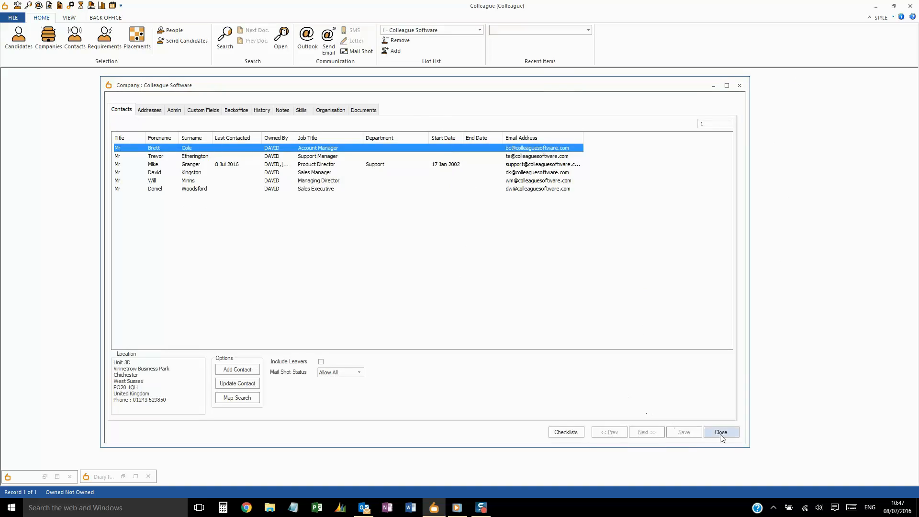